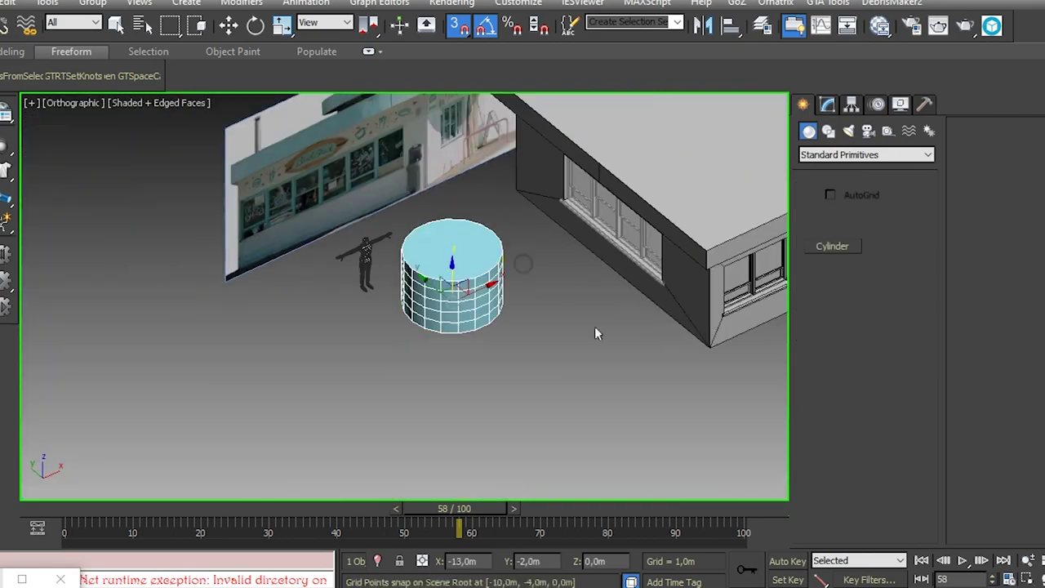
Step: Change the cylinder's object colour to grey
{"action": "left_click", "coordinate": [827, 104]}
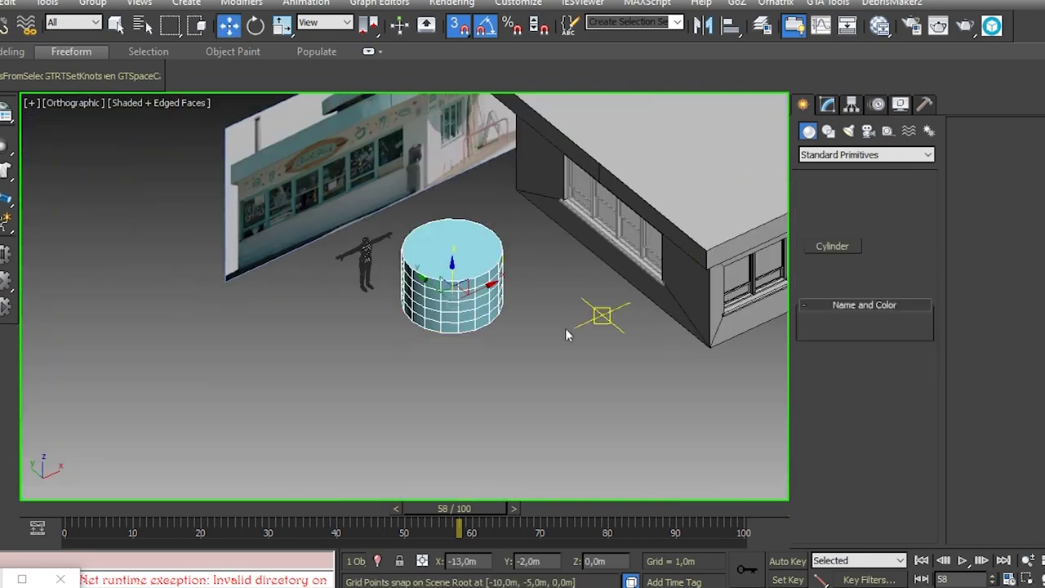
{"action": "left_click", "coordinate": [931, 128]}
{"action": "left_click", "coordinate": [823, 579]}
Step: In the front view, reduce the cylinder's radius to about 0.188 m and its height segments to 1
{"action": "key", "text": "f"}
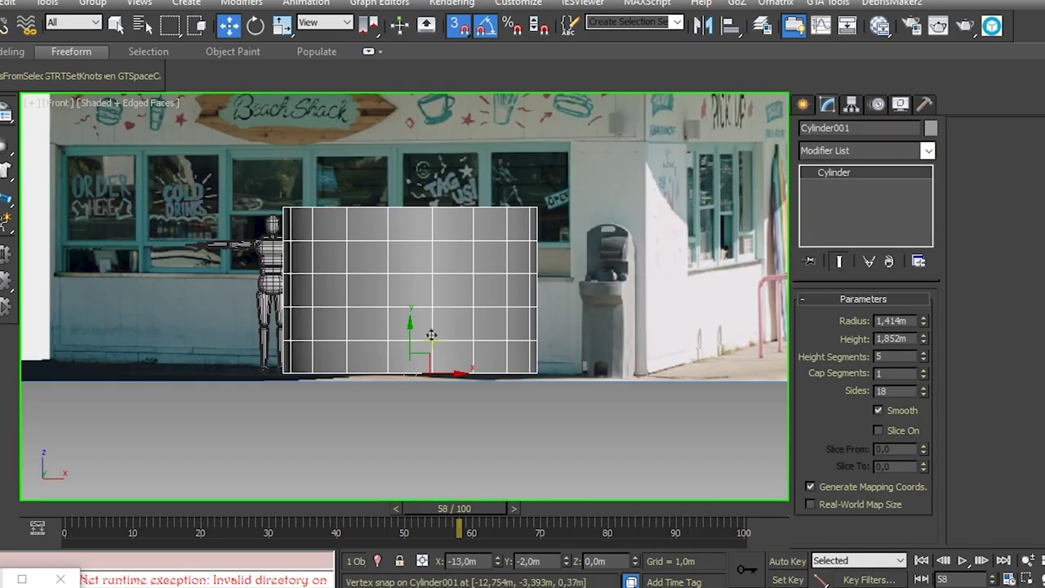
{"action": "left_click_drag", "start_coordinate": [922, 327], "coordinate": [925, 359]}
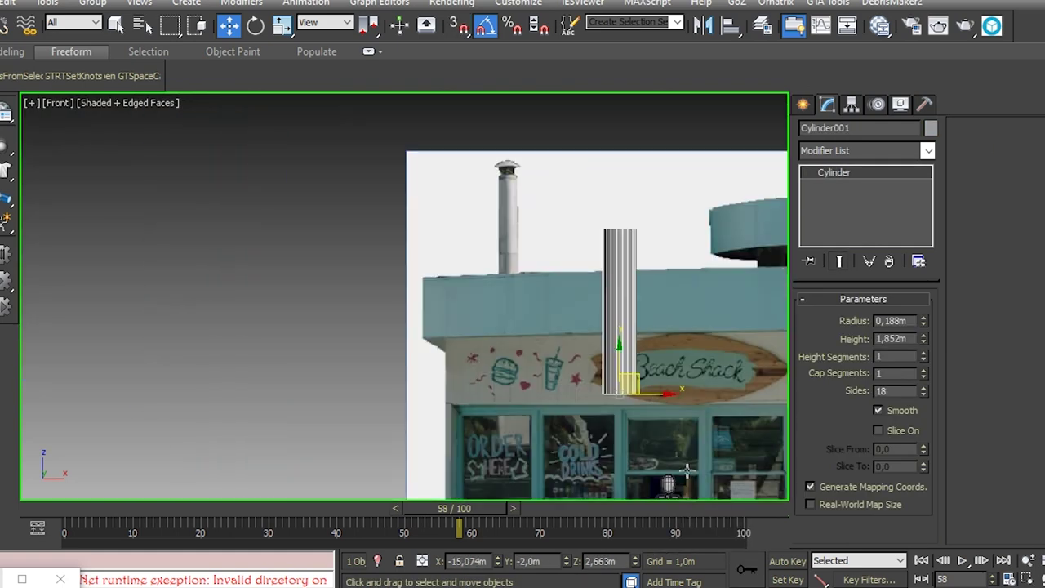
Step: Align the cylinder with the base of the chimney pipe in the reference image and narrow its radius to 0.11 m
{"action": "left_click_drag", "start_coordinate": [624, 384], "coordinate": [541, 259]}
{"action": "scroll", "coordinate": [542, 259], "scroll_direction": "up", "scroll_amount": 10}
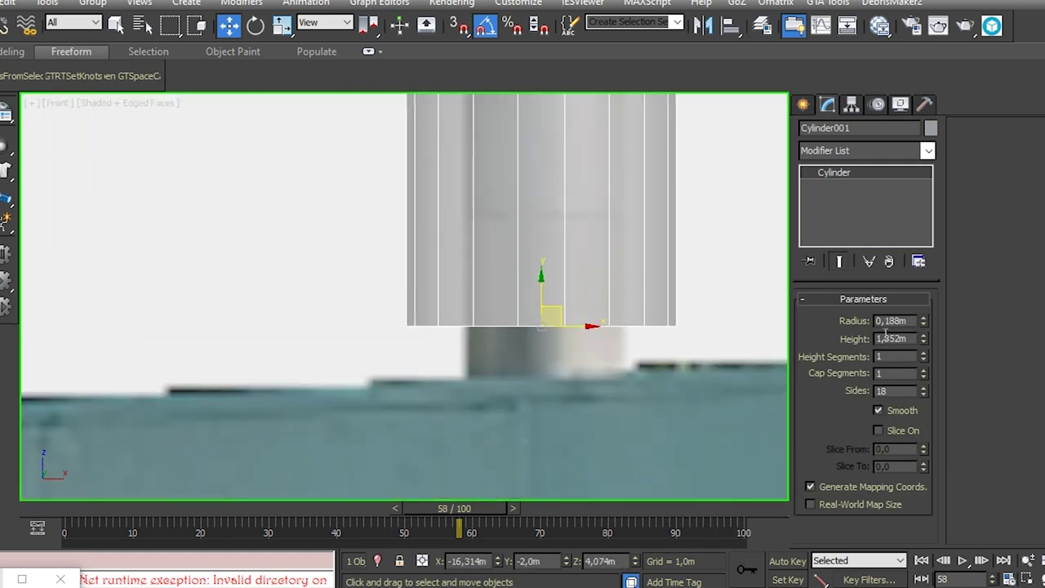
{"action": "left_click_drag", "start_coordinate": [922, 321], "coordinate": [923, 341]}
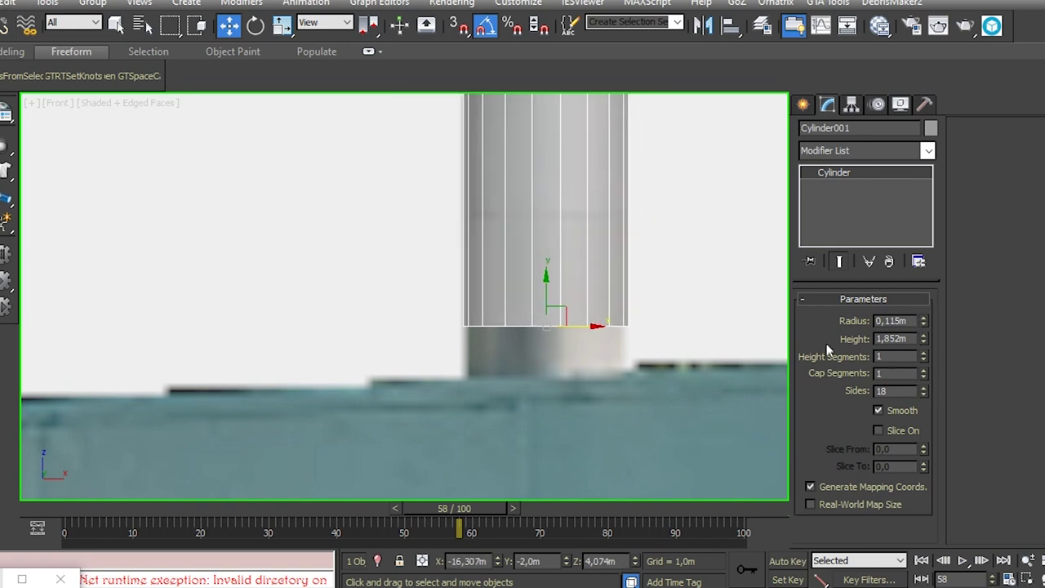
{"action": "scroll", "coordinate": [547, 279], "scroll_direction": "down", "scroll_amount": 6}
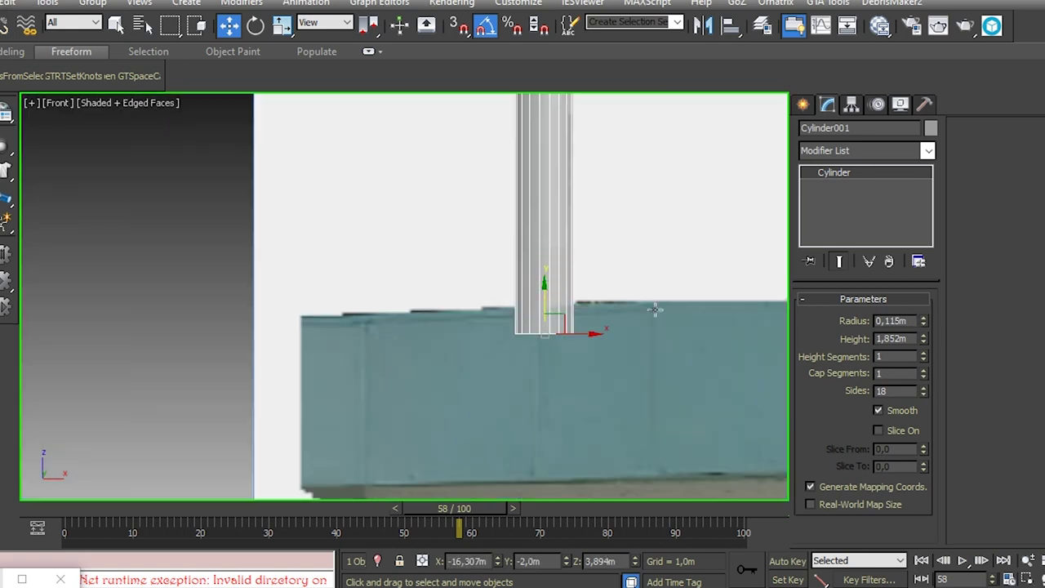
{"action": "scroll", "coordinate": [694, 327], "scroll_direction": "down", "scroll_amount": 4}
{"action": "scroll", "coordinate": [658, 378], "scroll_direction": "up", "scroll_amount": 8}
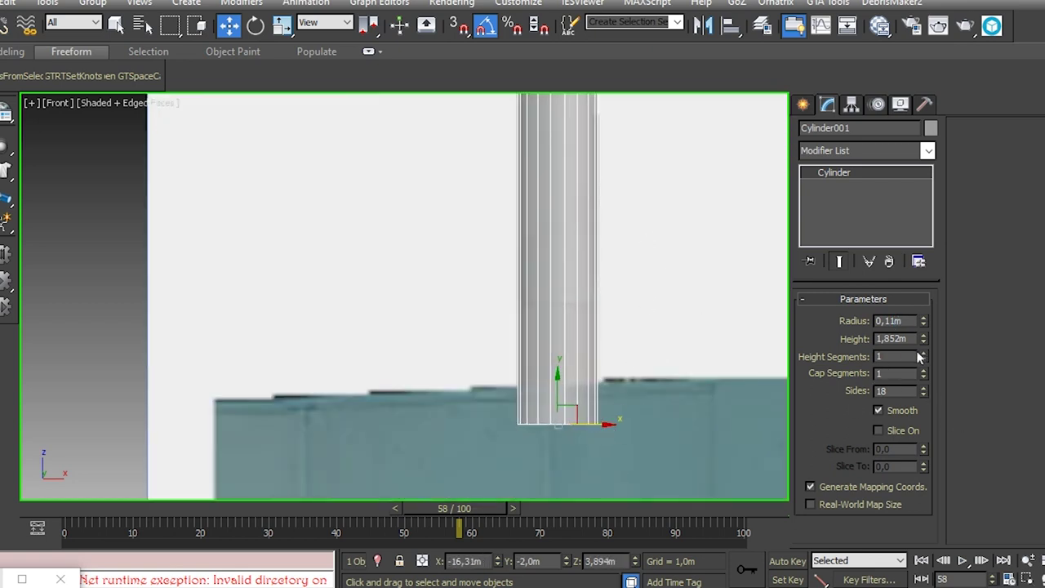
Step: Set the cylinder's height to 1.2 m to match the reference chimney and lower it to ground level
{"action": "left_click_drag", "start_coordinate": [923, 340], "coordinate": [923, 344]}
{"action": "scroll", "coordinate": [577, 245], "scroll_direction": "down", "scroll_amount": 3}
{"action": "scroll", "coordinate": [605, 272], "scroll_direction": "up", "scroll_amount": 5}
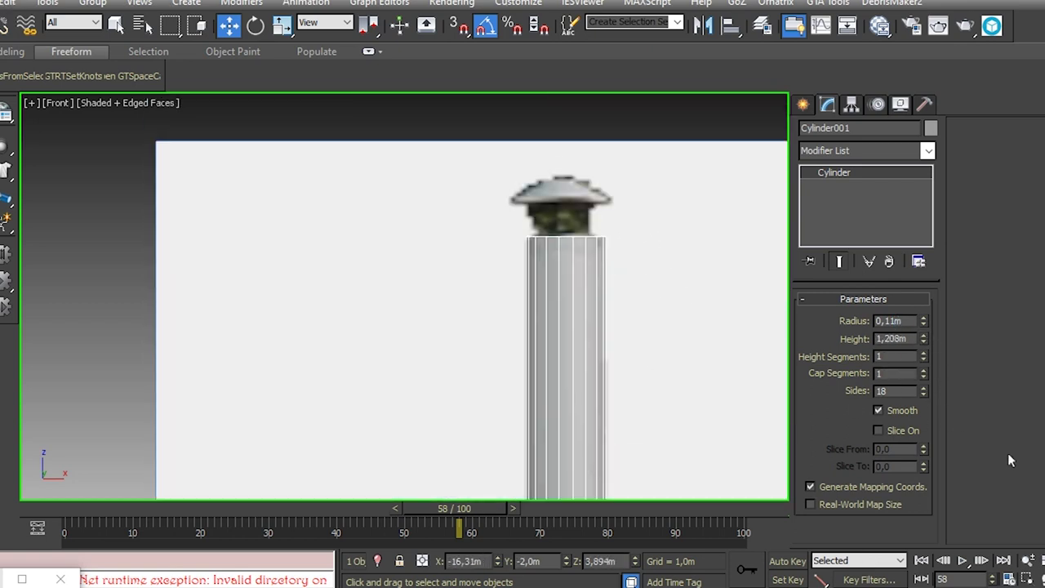
{"action": "scroll", "coordinate": [571, 326], "scroll_direction": "down", "scroll_amount": 5}
{"action": "middle_click_drag", "start_coordinate": [572, 326], "coordinate": [568, 399], "text": "alt"}
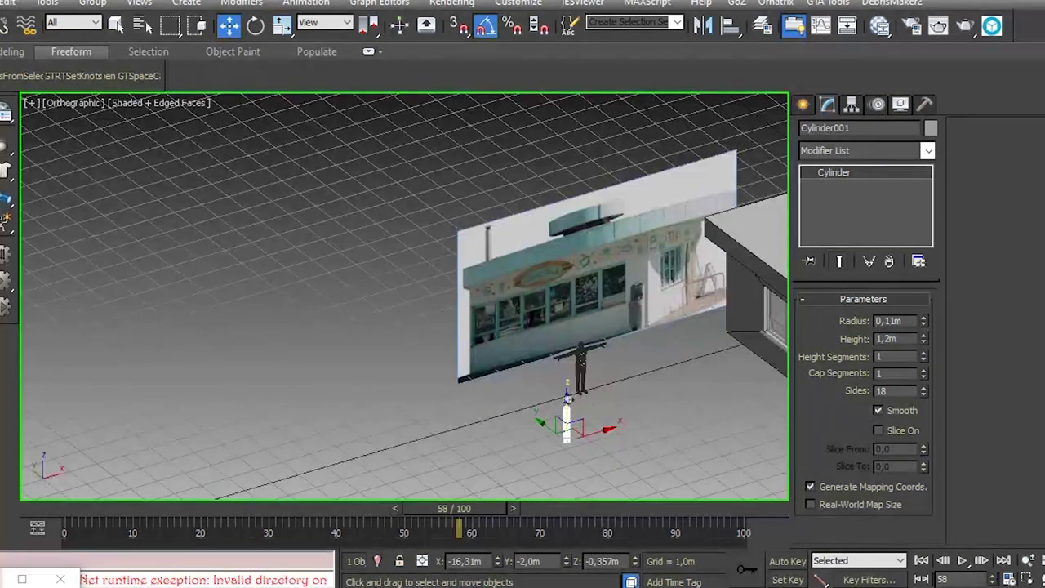
{"action": "key", "text": "p"}
{"action": "key", "text": "z"}
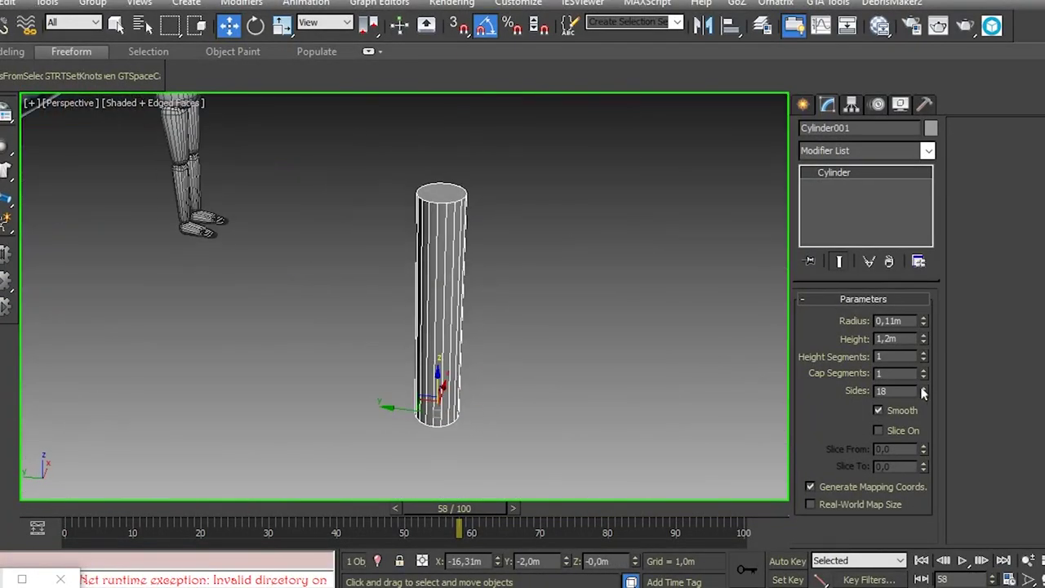
Step: Reduce the cylinder's number of sides to 11
{"action": "left_click_drag", "start_coordinate": [922, 391], "coordinate": [939, 478]}
{"action": "middle_click_drag", "start_coordinate": [490, 343], "coordinate": [372, 166], "text": "alt"}
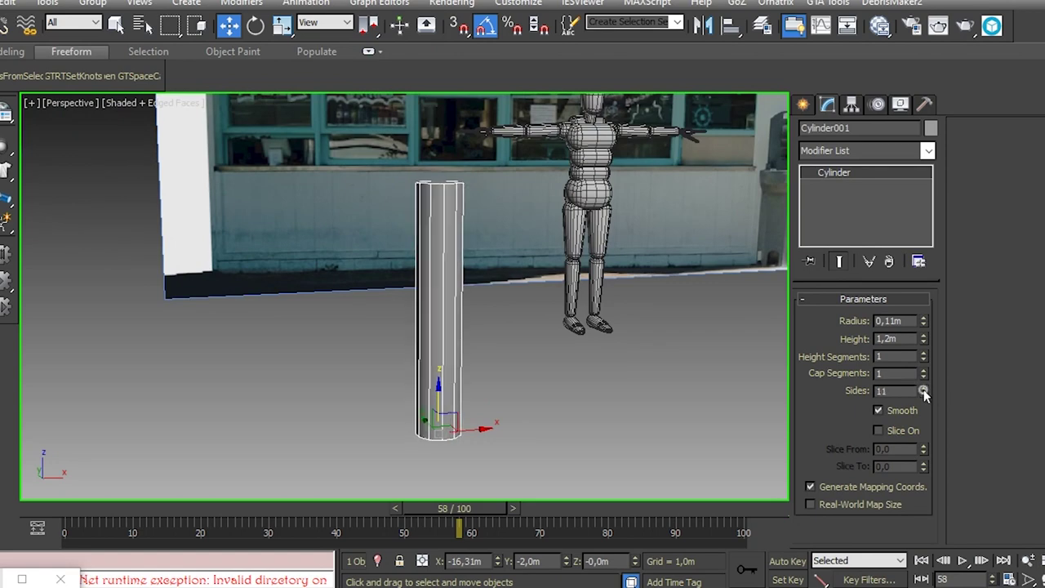
{"action": "middle_click_drag", "start_coordinate": [734, 360], "coordinate": [478, 308], "text": "alt"}
{"action": "right_click", "coordinate": [478, 308]}
{"action": "left_click", "coordinate": [670, 415]}
{"action": "left_click", "coordinate": [1036, 150]}
{"action": "left_click", "coordinate": [441, 375]}
{"action": "left_click", "coordinate": [535, 321]}
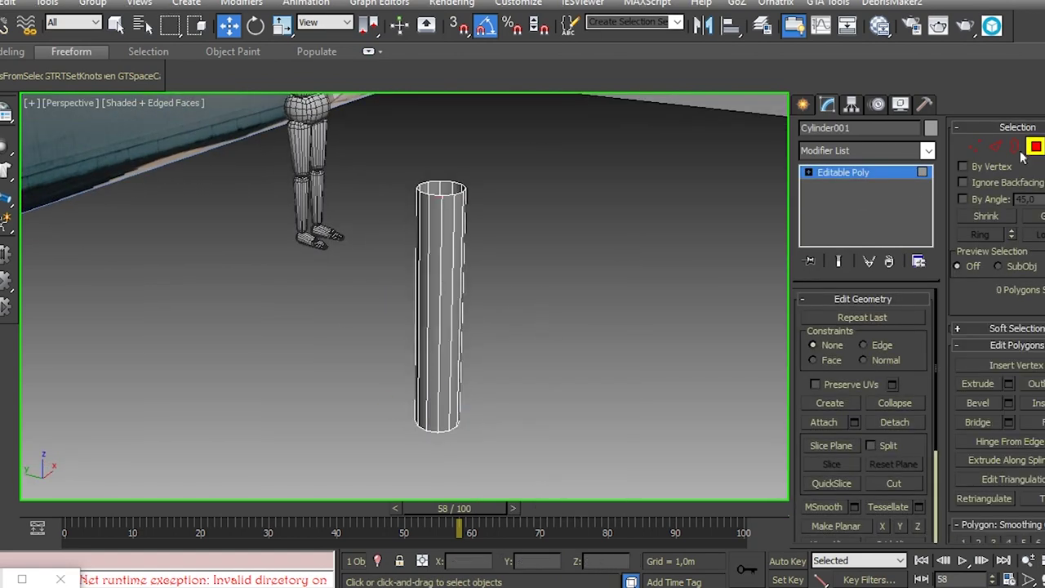
{"action": "key", "text": "3"}
{"action": "left_click", "coordinate": [441, 196]}
{"action": "middle_click_drag", "start_coordinate": [441, 196], "coordinate": [525, 294], "text": "alt"}
{"action": "right_click", "coordinate": [443, 199]}
{"action": "left_click", "coordinate": [460, 229]}
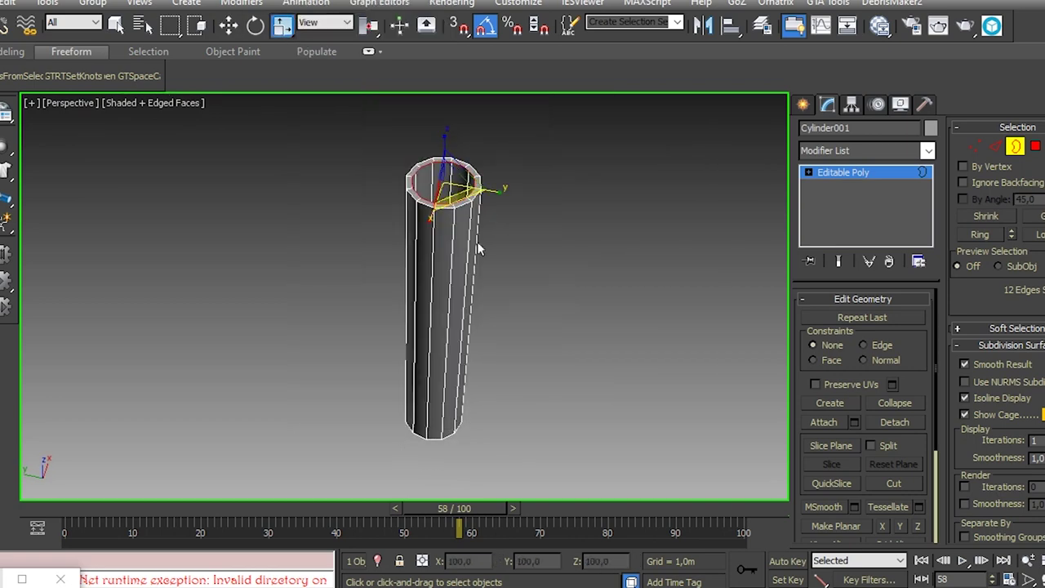
{"action": "right_click", "coordinate": [567, 245]}
{"action": "key", "text": "ctrl+z"}
{"action": "key", "text": "ctrl+z"}
{"action": "key", "text": "ctrl+z"}
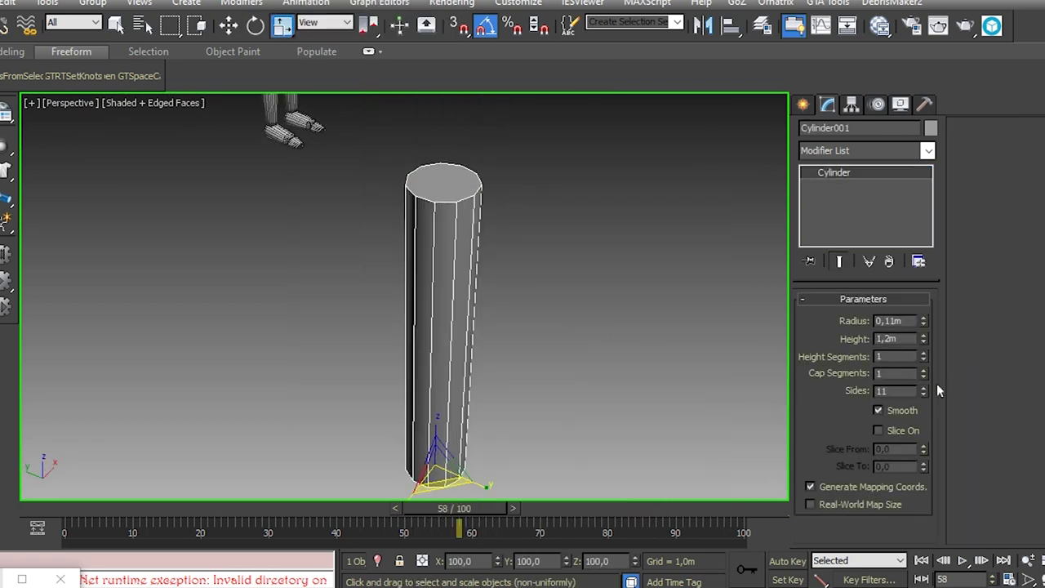
Step: Convert the cylinder with 8 sides to an editable poly and delete its top cap polygon
{"action": "right_click", "coordinate": [493, 281]}
{"action": "left_click", "coordinate": [555, 436]}
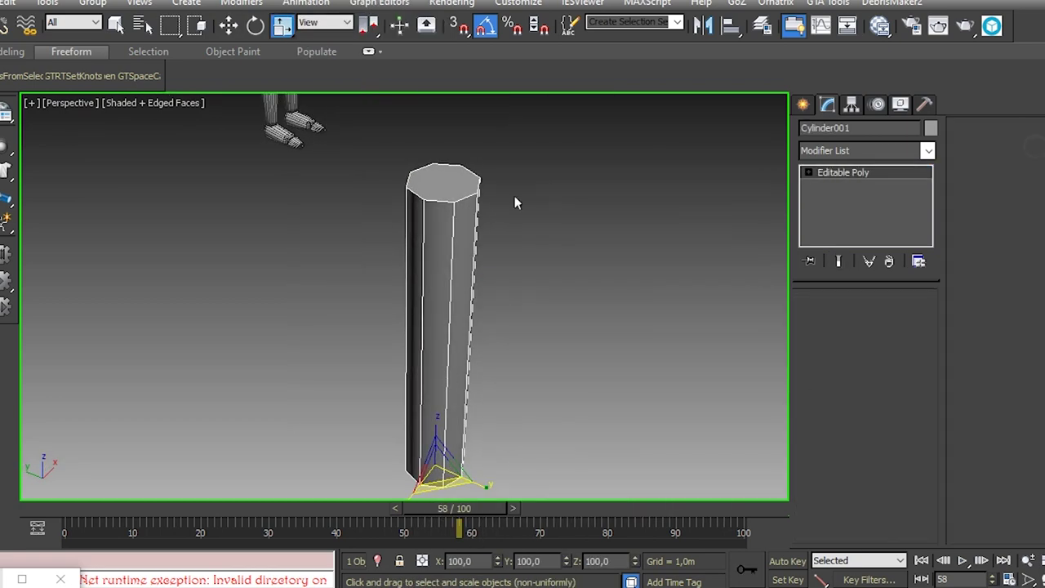
{"action": "key", "text": "4"}
{"action": "key", "text": "Delete"}
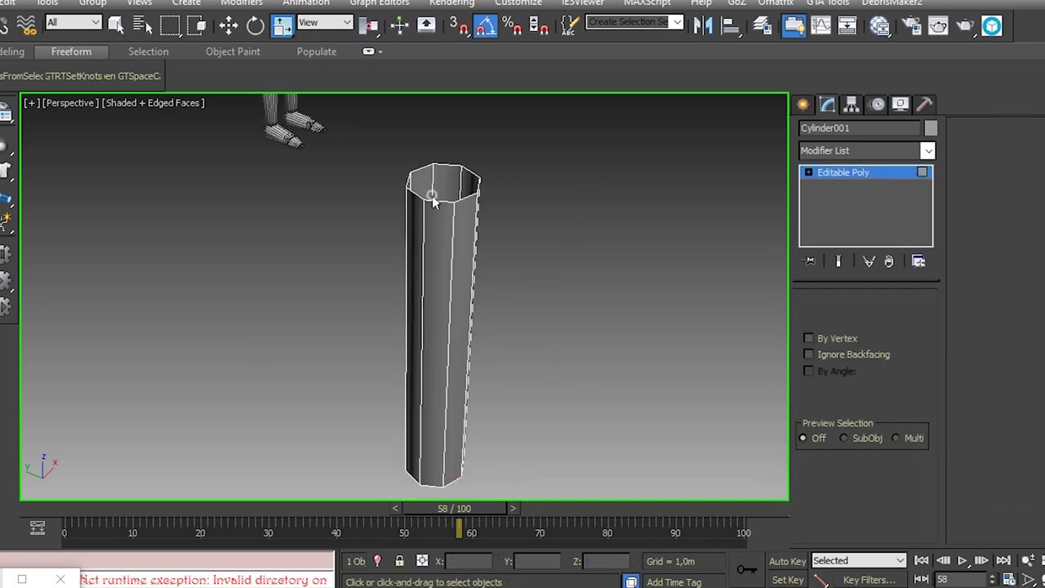
Step: Extend the open top border inward as a narrow rim and down inside the pipe
{"action": "key", "text": "3"}
{"action": "middle_click_drag", "start_coordinate": [514, 225], "coordinate": [516, 198], "text": "alt"}
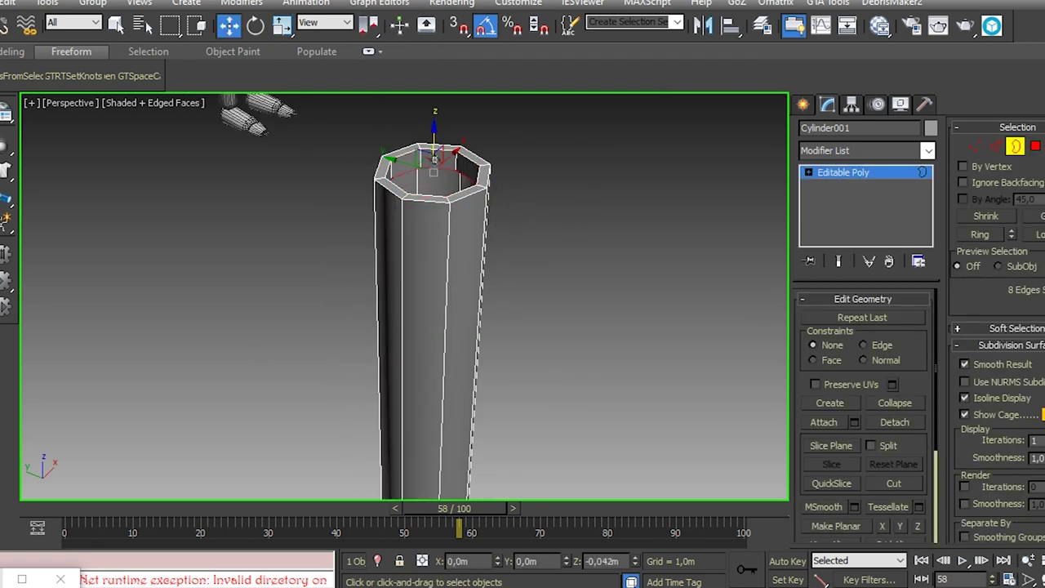
Step: Try to merge the vertices of the inner border into one point
{"action": "key", "text": "1"}
{"action": "right_click", "coordinate": [608, 201]}
{"action": "left_click", "coordinate": [559, 393]}
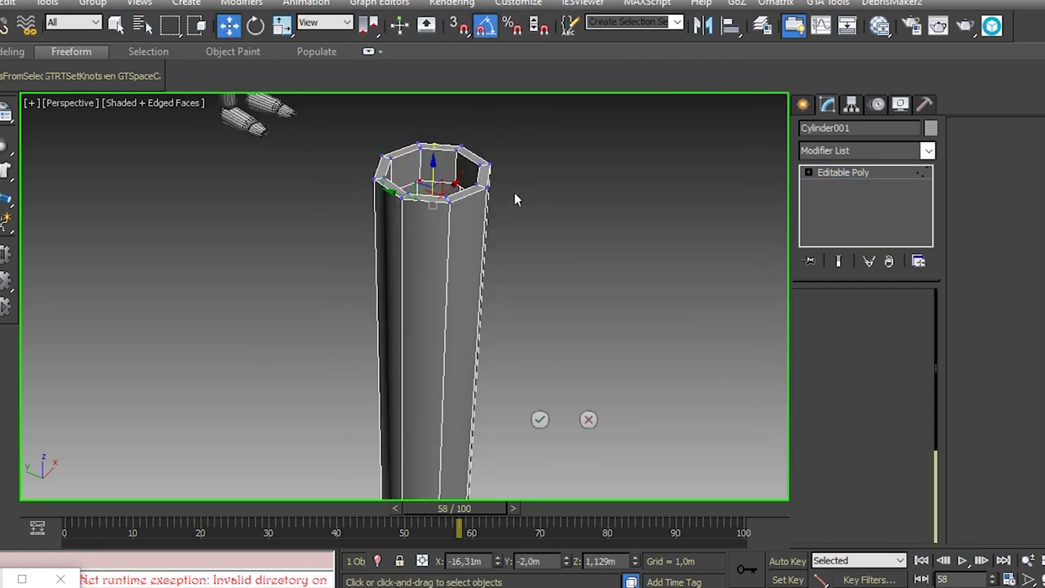
{"action": "left_click", "coordinate": [539, 420]}
{"action": "middle_click_drag", "start_coordinate": [541, 421], "coordinate": [506, 343], "text": "alt"}
{"action": "right_click", "coordinate": [467, 215]}
{"action": "left_click", "coordinate": [433, 373]}
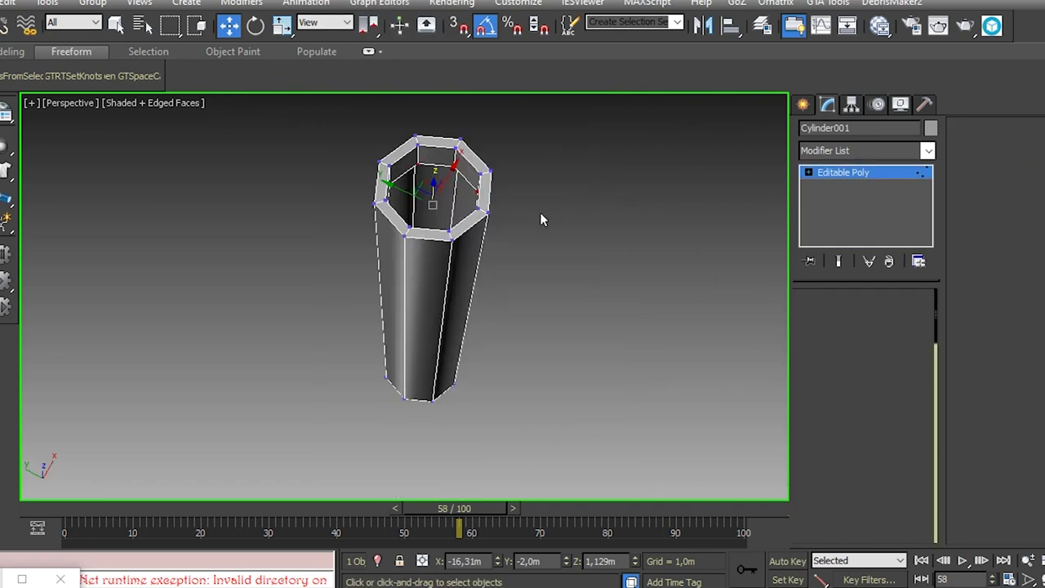
{"action": "right_click", "coordinate": [601, 198]}
{"action": "left_click", "coordinate": [573, 356]}
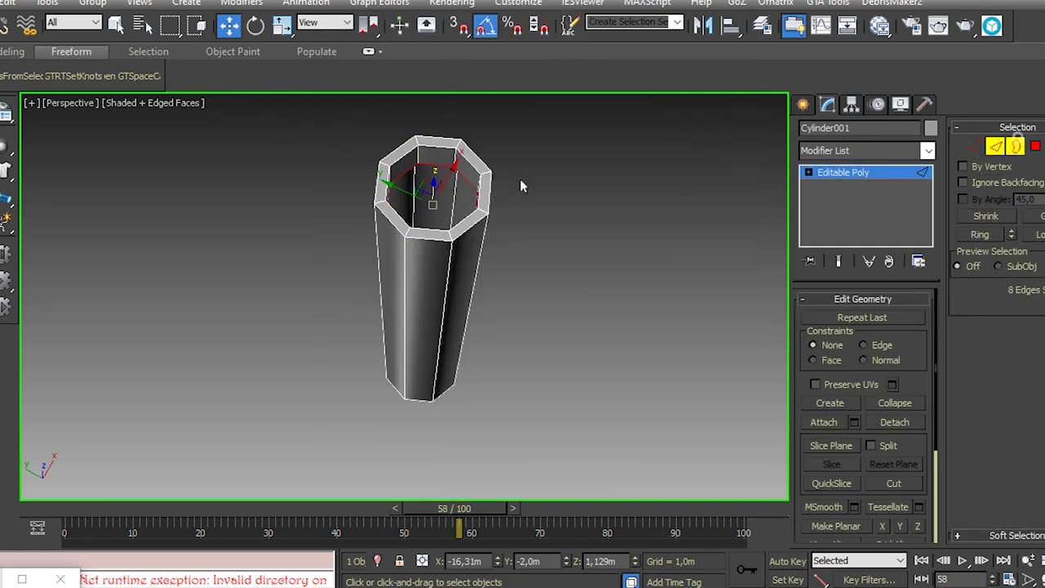
Step: Collapse the inner border's vertices to a single point and lower it inside the pipe to about Z 0.69 m
{"action": "right_click", "coordinate": [462, 196]}
{"action": "left_click", "coordinate": [417, 104]}
{"action": "right_click", "coordinate": [462, 218]}
{"action": "left_click", "coordinate": [413, 443]}
{"action": "middle_click_drag", "start_coordinate": [553, 250], "coordinate": [433, 234], "text": "alt"}
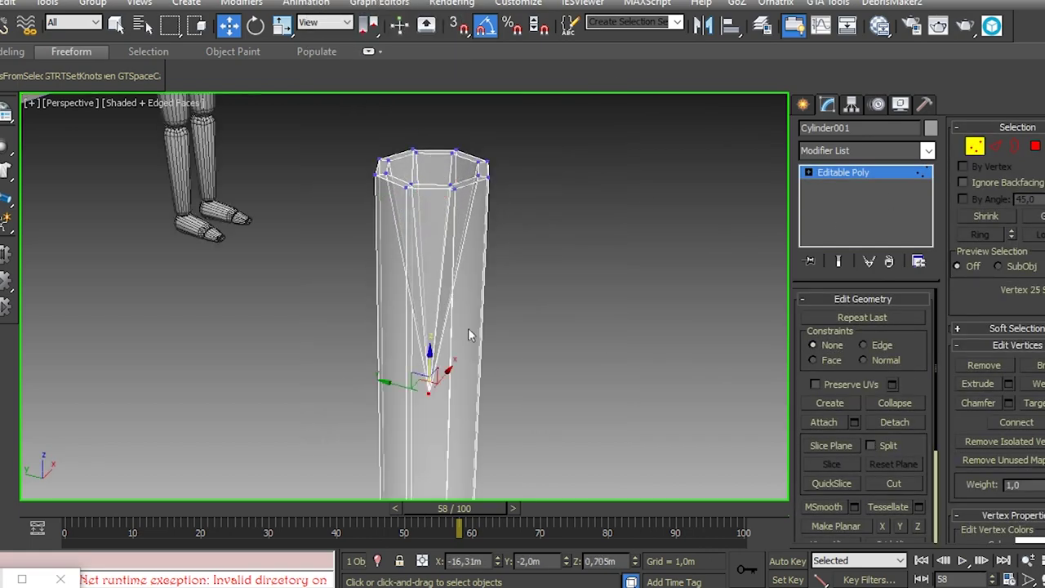
{"action": "scroll", "coordinate": [470, 334], "scroll_direction": "down", "scroll_amount": 5}
{"action": "middle_click_drag", "start_coordinate": [455, 271], "coordinate": [588, 294], "text": "alt"}
Step: Select four alternate polygons of the pipe's rim and copy them upward as a separate object
{"action": "left_click", "coordinate": [1034, 147]}
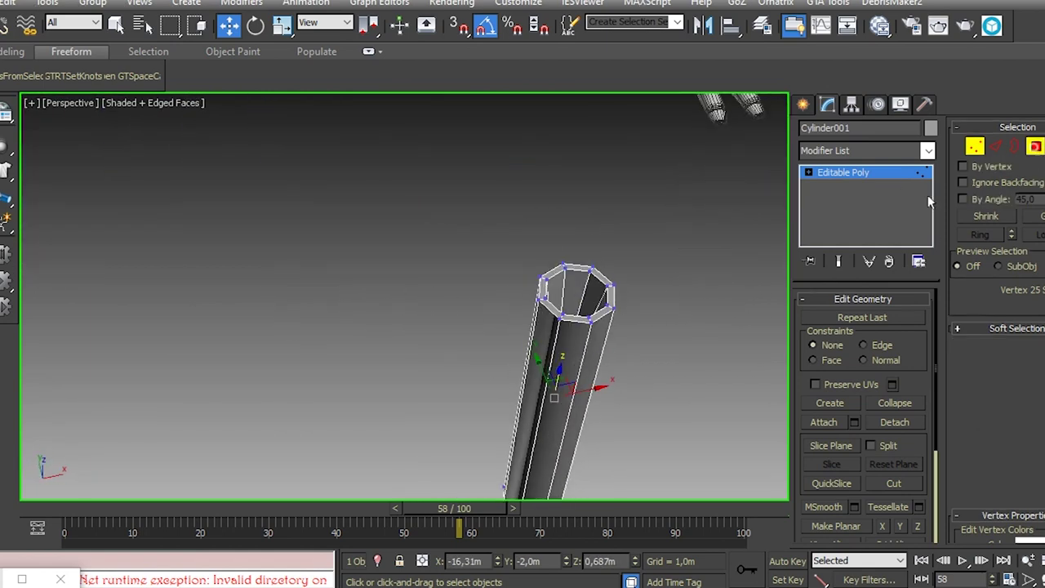
{"action": "left_click", "coordinate": [582, 268]}
{"action": "left_click", "coordinate": [595, 324], "text": "ctrl"}
{"action": "middle_click_drag", "start_coordinate": [595, 325], "coordinate": [581, 280], "text": "alt"}
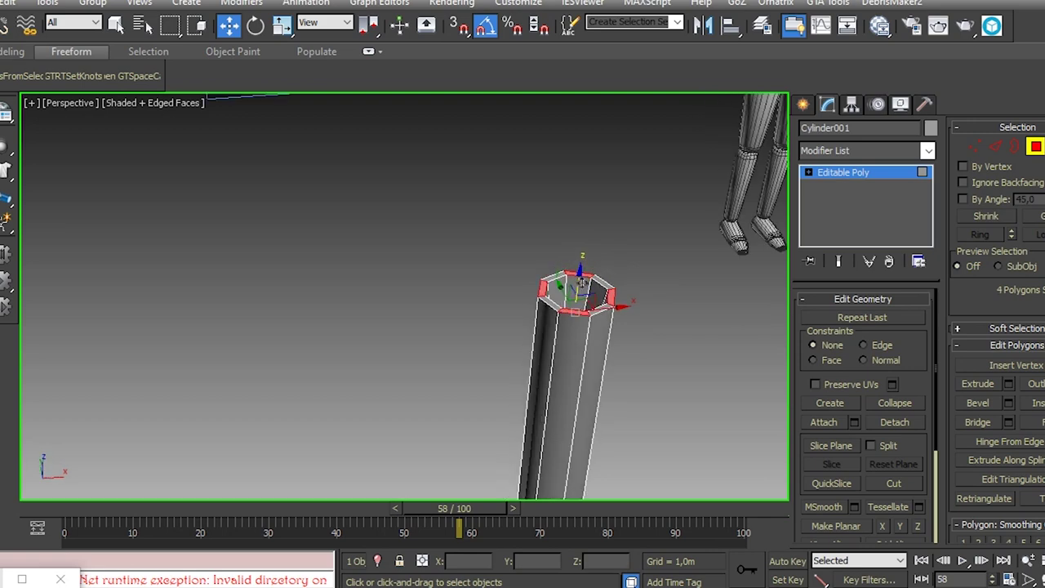
{"action": "key", "text": "alt+d"}
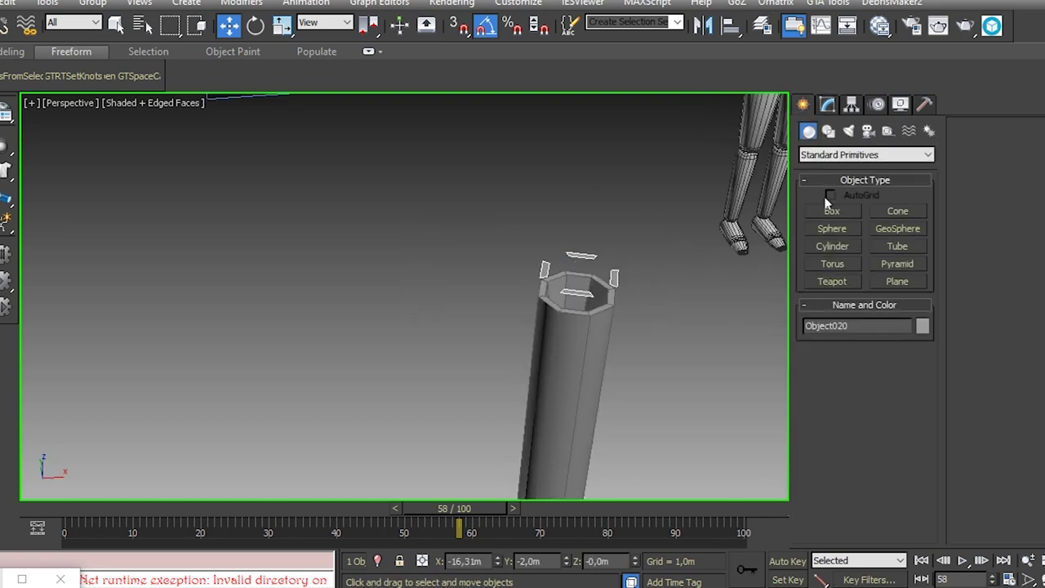
Step: In the top view, select the pipe together with the copied rim pieces and rotate both about the vertical axis
{"action": "key", "text": "1"}
{"action": "key", "text": "t"}
{"action": "scroll", "coordinate": [403, 312], "scroll_direction": "down", "scroll_amount": 4}
{"action": "key", "text": "1"}
{"action": "left_click", "coordinate": [458, 276], "text": "ctrl"}
{"action": "key", "text": "e"}
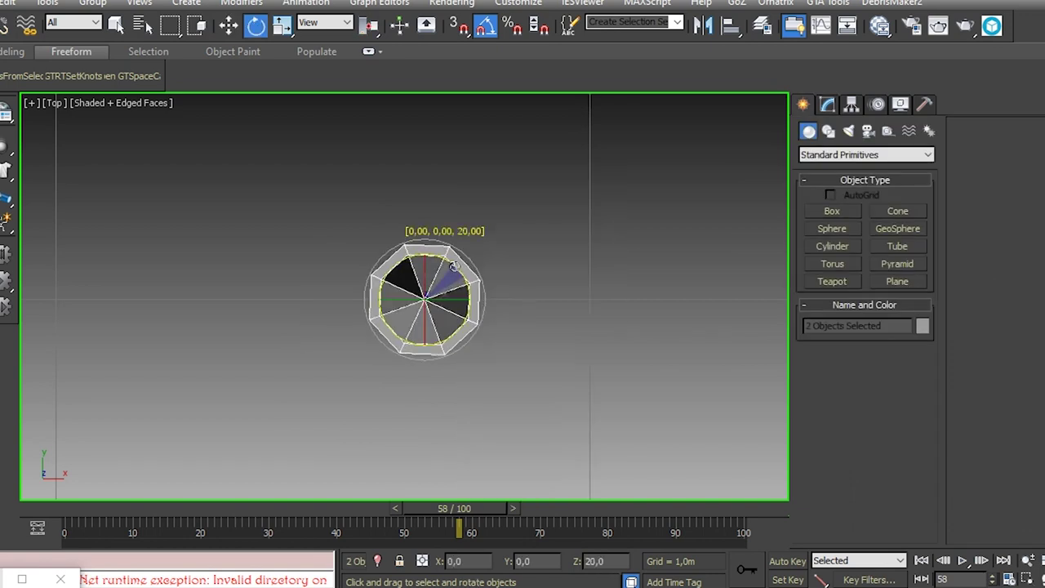
{"action": "left_click", "coordinate": [485, 26]}
{"action": "left_click_drag", "start_coordinate": [449, 303], "coordinate": [441, 292]}
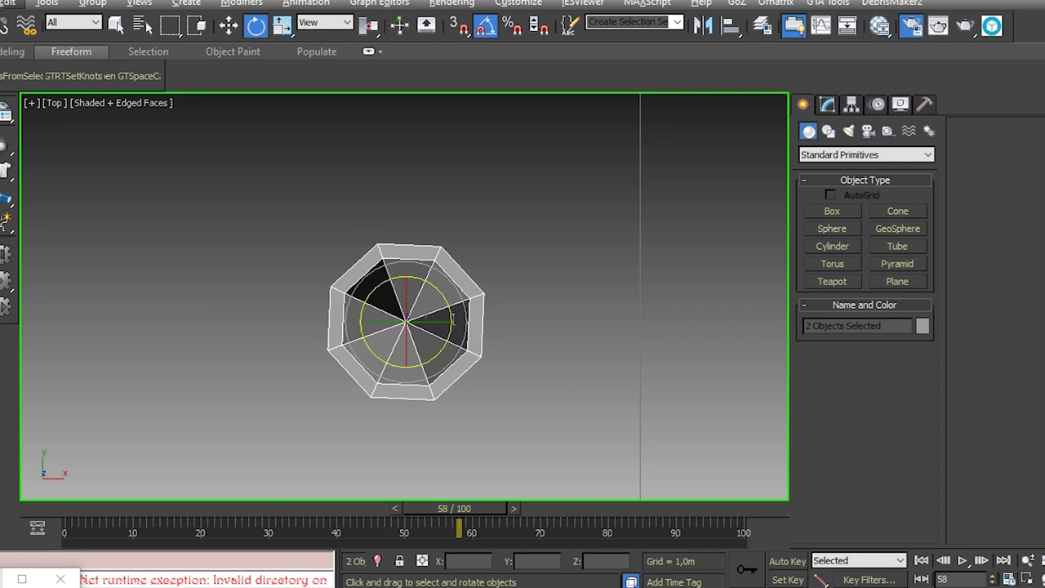
Step: Turn off angle snapping and rotate both objects freely about the vertical axis to square up the octagon
{"action": "key", "text": "0"}
{"action": "left_click", "coordinate": [473, 44]}
{"action": "key", "text": "q"}
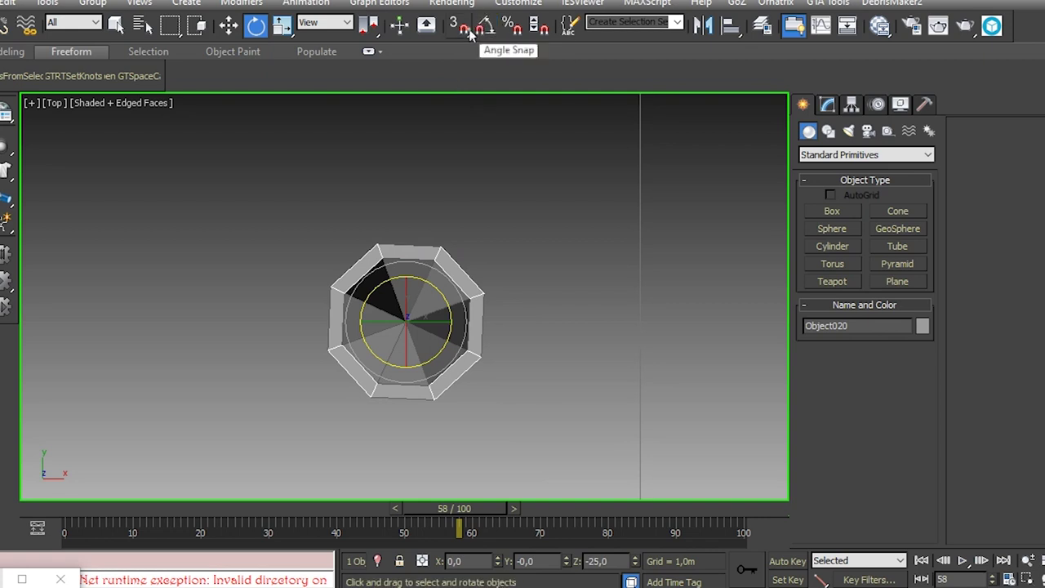
{"action": "scroll", "coordinate": [497, 328], "scroll_direction": "up", "scroll_amount": 5}
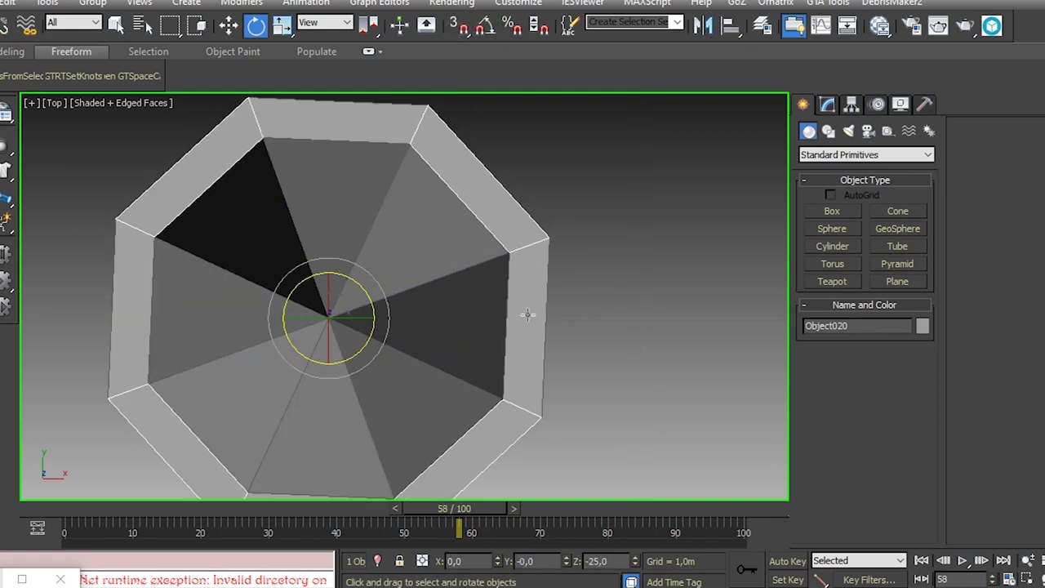
{"action": "scroll", "coordinate": [550, 322], "scroll_direction": "down", "scroll_amount": 3}
{"action": "scroll", "coordinate": [485, 268], "scroll_direction": "down", "scroll_amount": 1}
{"action": "left_click_drag", "start_coordinate": [485, 268], "coordinate": [514, 267]}
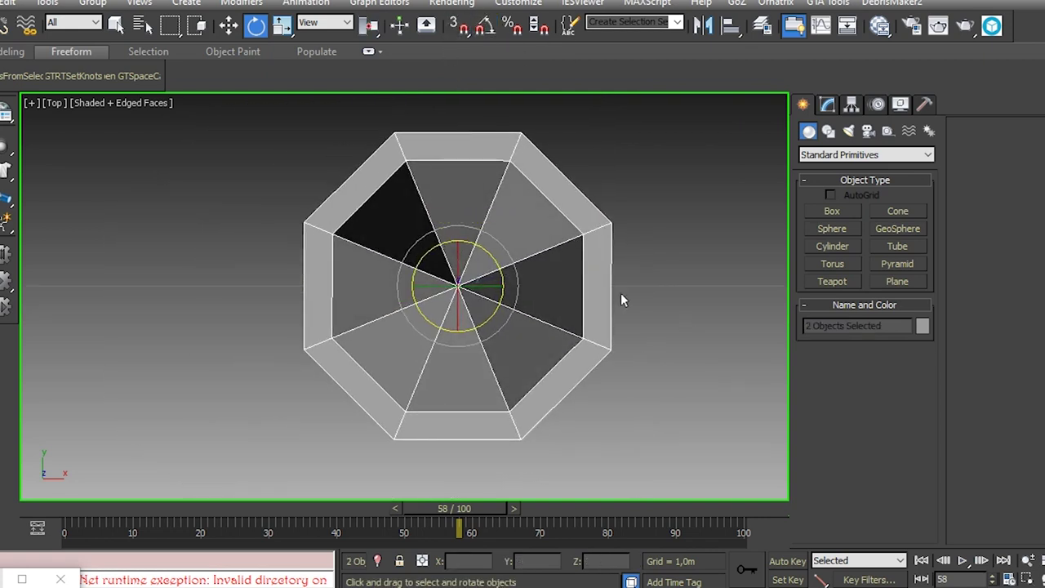
{"action": "key", "text": "Return"}
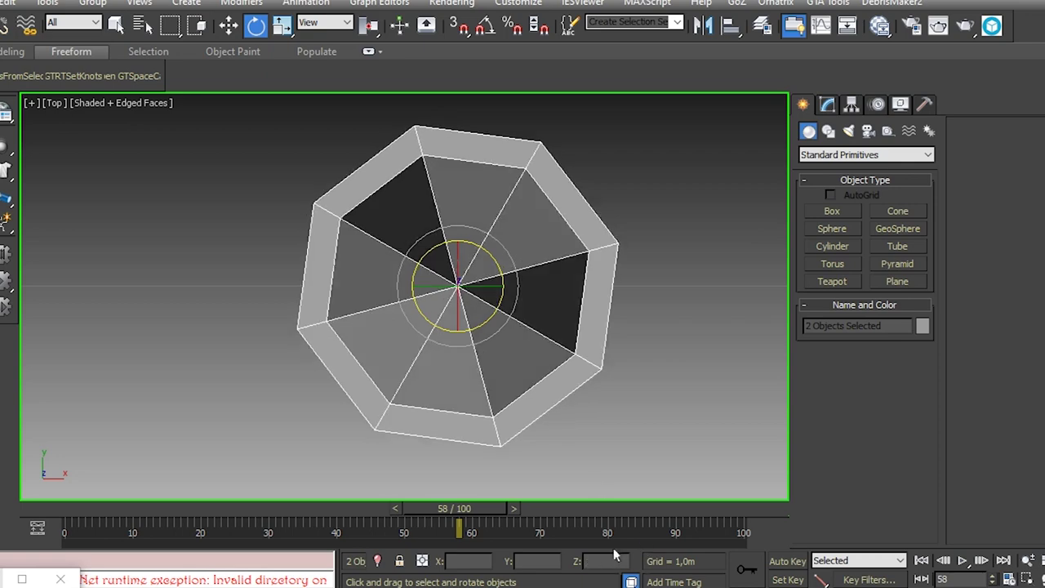
{"action": "left_click_drag", "start_coordinate": [512, 295], "coordinate": [526, 309]}
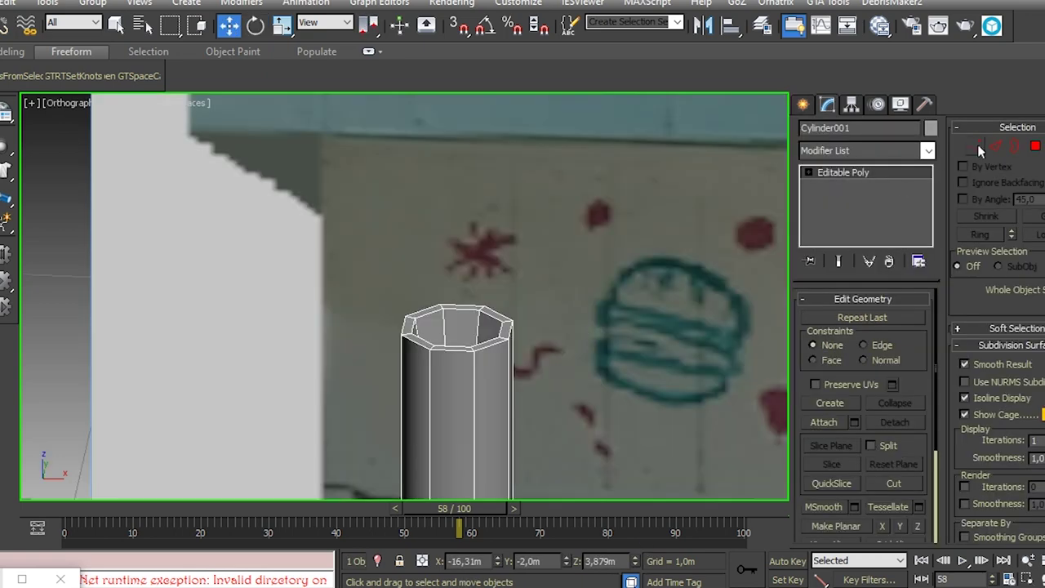
{"action": "left_click", "coordinate": [979, 148]}
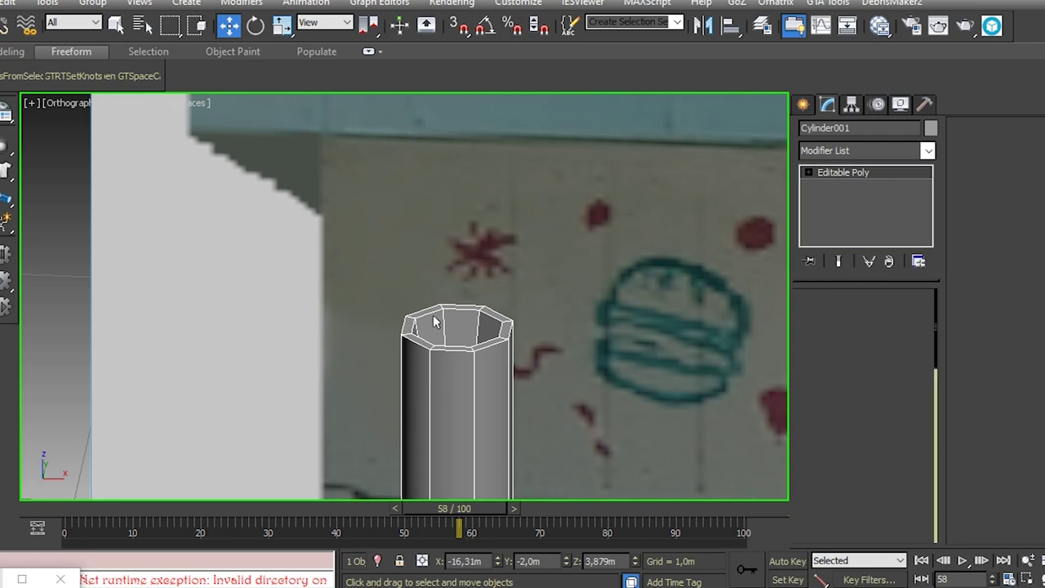
{"action": "left_click", "coordinate": [927, 151]}
{"action": "scroll", "coordinate": [866, 327], "scroll_direction": "up", "scroll_amount": 8}
{"action": "left_click", "coordinate": [841, 266]}
{"action": "key", "text": "ctrl+z"}
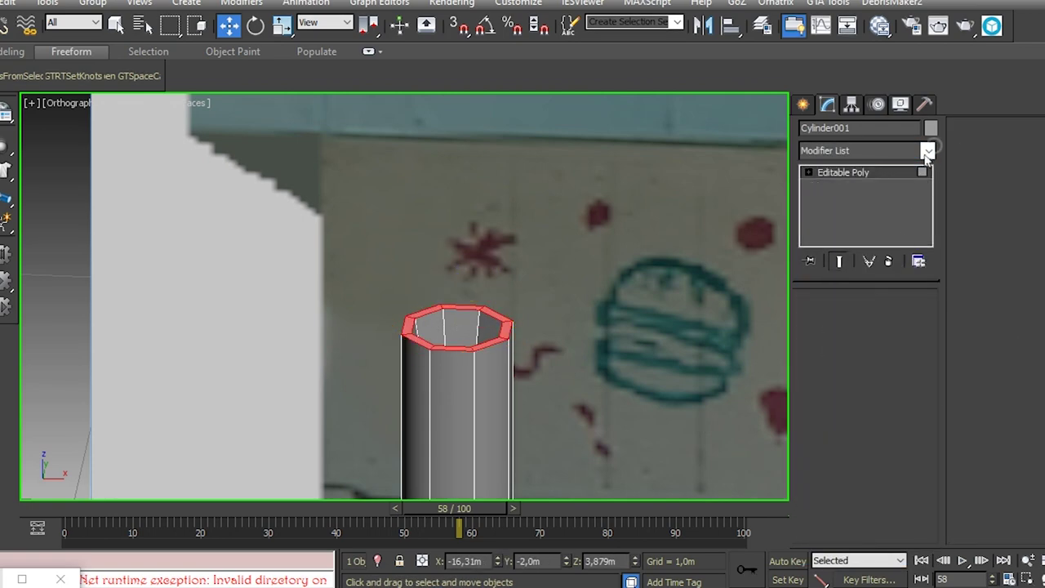
Step: Apply an FFD 3x3x3 modifier to the pipe's selected rim polygons and enter its Set Volume level
{"action": "left_click", "coordinate": [928, 151]}
{"action": "left_click", "coordinate": [829, 207]}
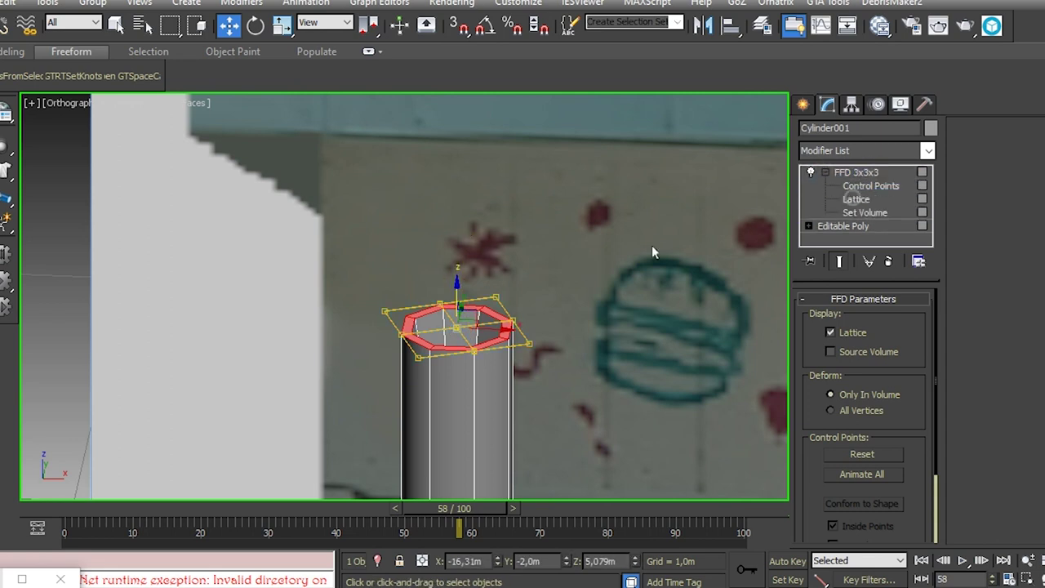
{"action": "left_click", "coordinate": [858, 173]}
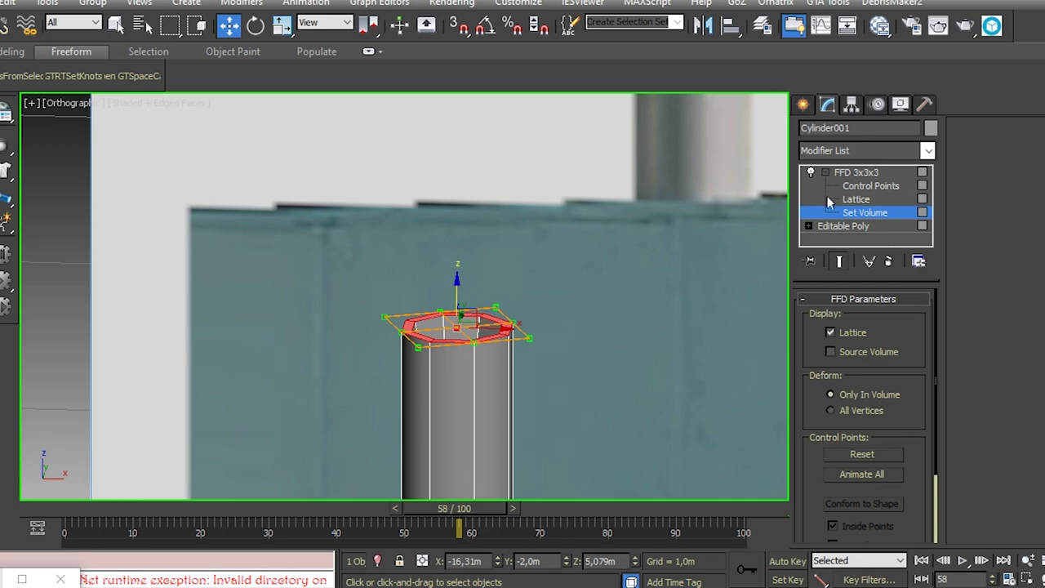
Step: Collapse the FFD modifier by converting the pipe to an Editable Poly and enter its vertex level
{"action": "middle_click_drag", "start_coordinate": [502, 344], "coordinate": [476, 343], "text": "alt"}
{"action": "right_click", "coordinate": [476, 343]}
{"action": "left_click", "coordinate": [746, 507]}
{"action": "key", "text": "1"}
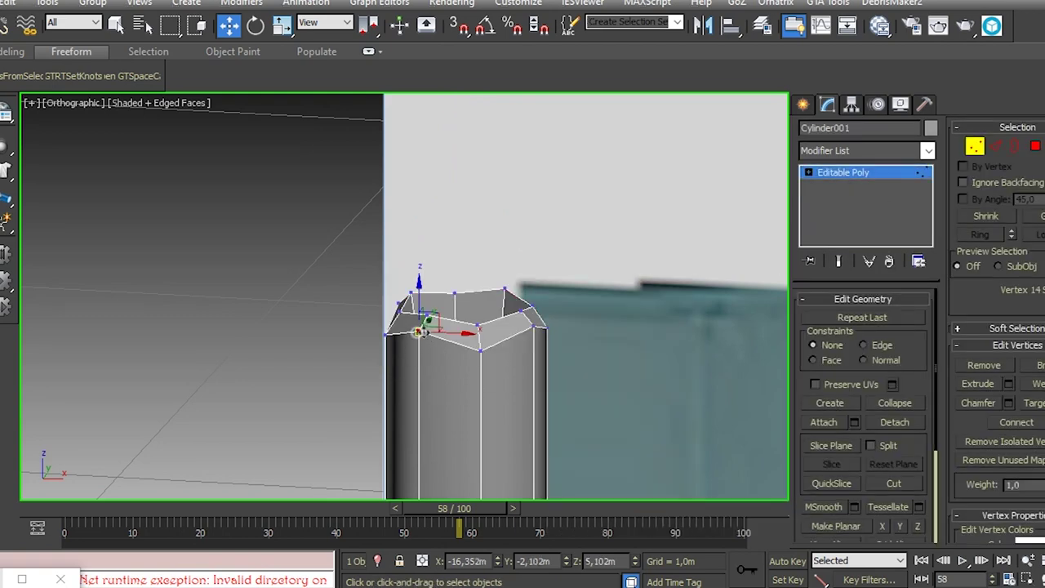
Step: Select the alternate outer rim vertices of the pipe and snap them level with their neighbouring vertices
{"action": "middle_click_drag", "start_coordinate": [480, 358], "coordinate": [454, 351], "text": "alt"}
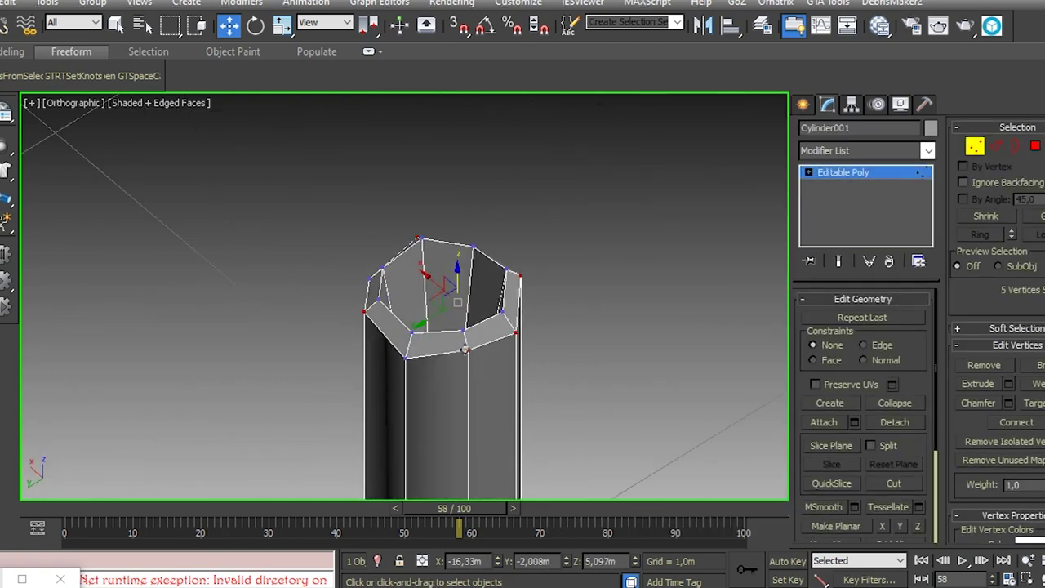
{"action": "middle_click_drag", "start_coordinate": [595, 369], "coordinate": [600, 351], "text": "alt"}
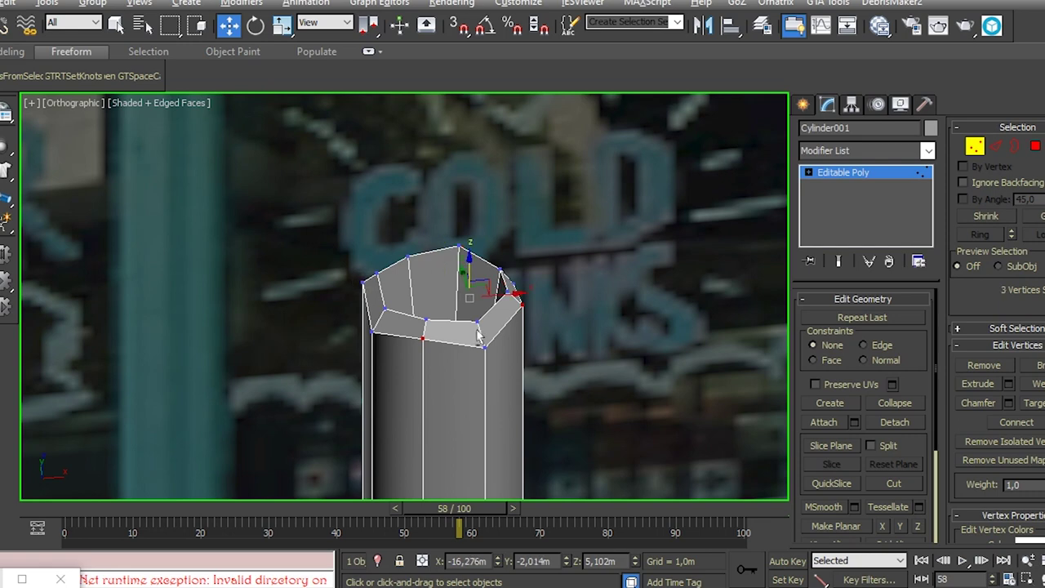
{"action": "middle_click_drag", "start_coordinate": [439, 336], "coordinate": [525, 385], "text": "alt"}
{"action": "key", "text": "s"}
{"action": "left_click_drag", "start_coordinate": [490, 334], "coordinate": [502, 372]}
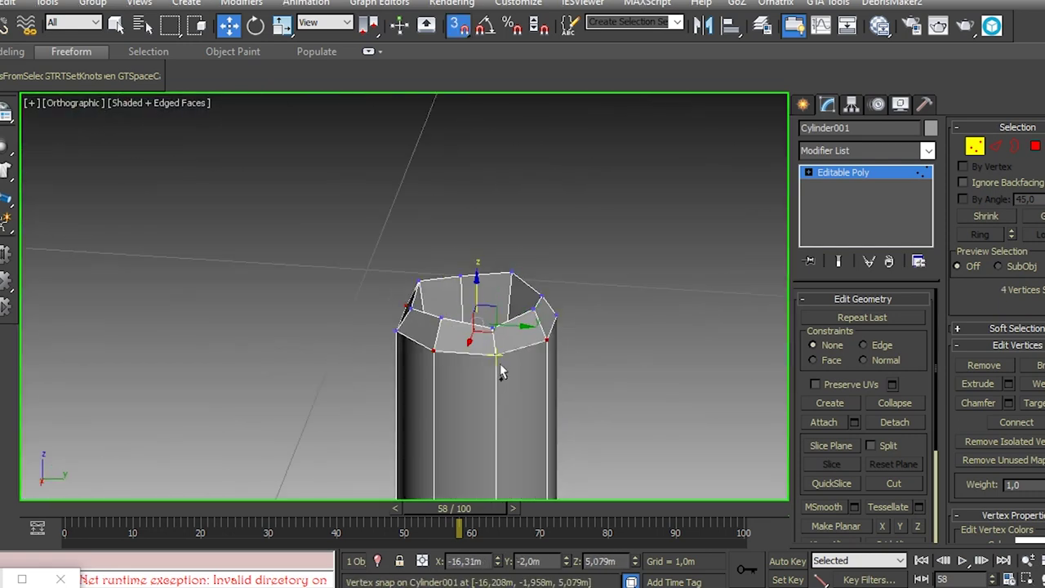
Step: Level the pipe's eight inner rim vertices at one height above the outer rim to form an even bevel
{"action": "middle_click_drag", "start_coordinate": [517, 329], "coordinate": [458, 324], "text": "alt"}
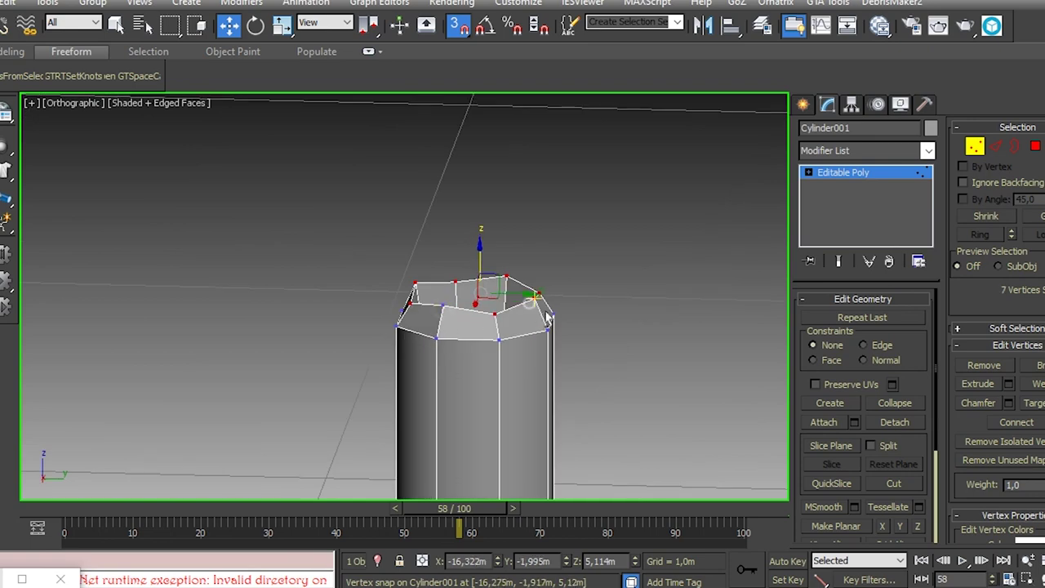
{"action": "middle_click_drag", "start_coordinate": [547, 320], "coordinate": [482, 324], "text": "alt"}
{"action": "middle_click_drag", "start_coordinate": [455, 255], "coordinate": [468, 261], "text": "alt"}
{"action": "middle_click_drag", "start_coordinate": [479, 319], "coordinate": [498, 261], "text": "alt"}
{"action": "key", "text": "s"}
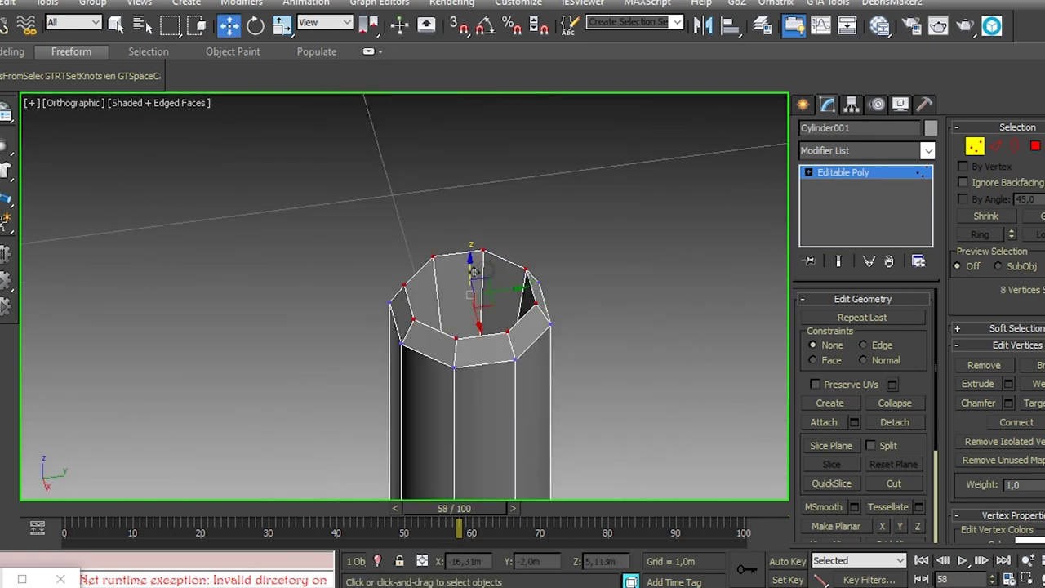
Step: Connect the ring of vertical inner wall edges with a new loop, raise it to the rim and scale it to 157 percent
{"action": "key", "text": "2"}
{"action": "middle_click_drag", "start_coordinate": [518, 301], "coordinate": [662, 289], "text": "alt"}
{"action": "key", "text": "alt+r"}
{"action": "right_click", "coordinate": [484, 249]}
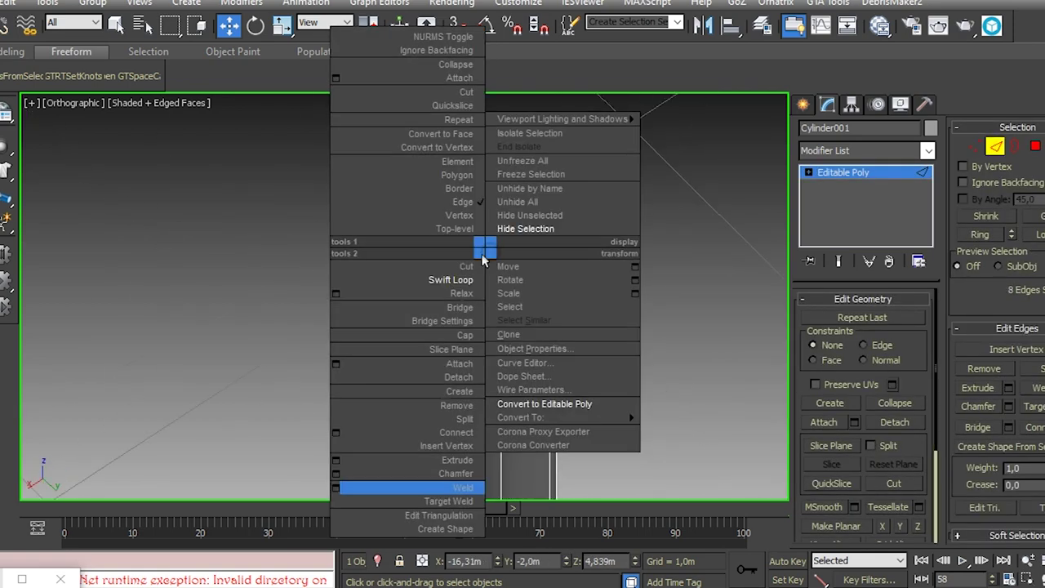
{"action": "left_click", "coordinate": [342, 432]}
{"action": "key", "text": "Return"}
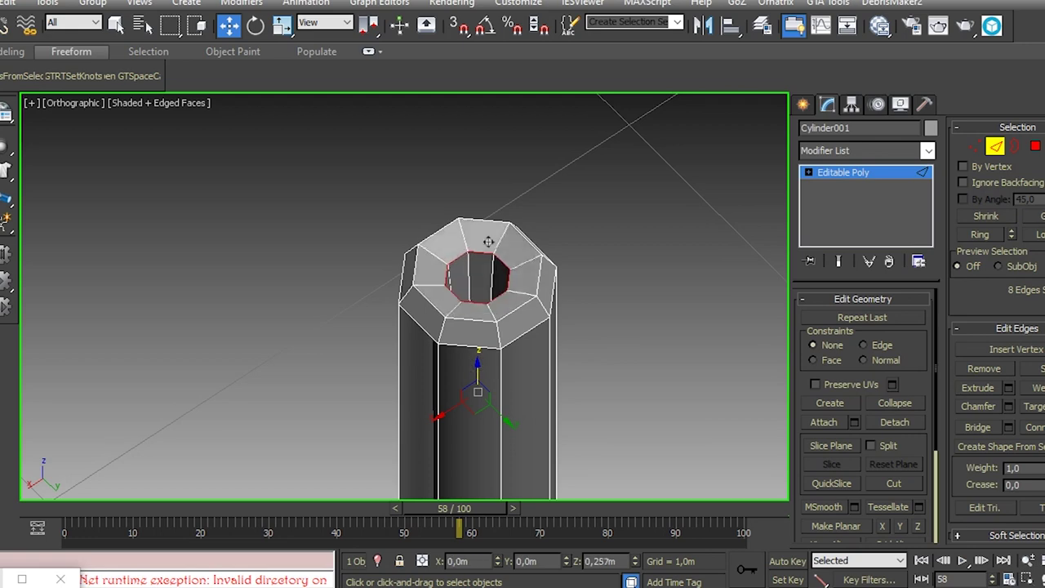
{"action": "key", "text": "s"}
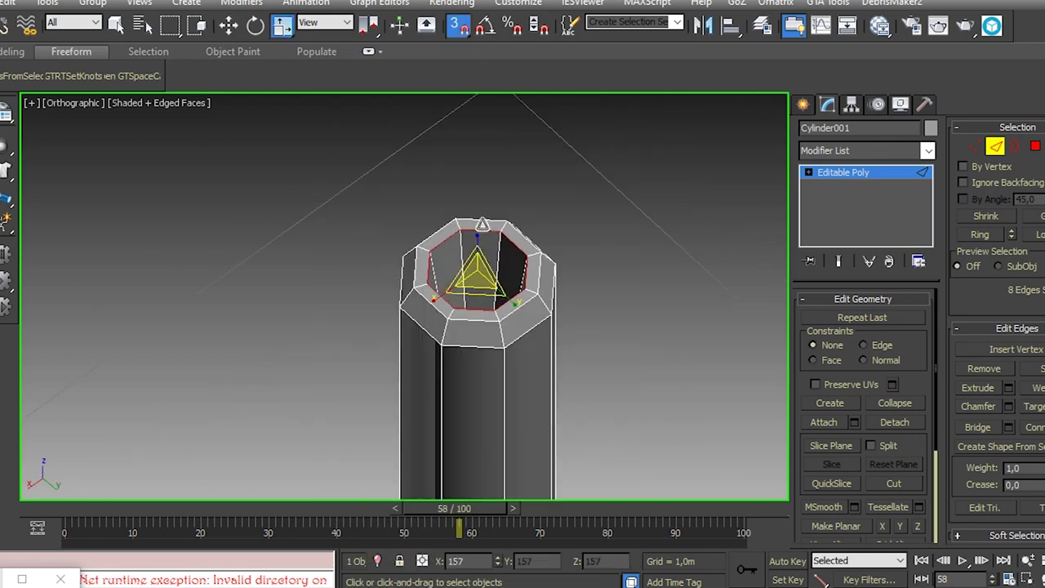
Step: Select all polygons of the pipe and assign them to smoothing group 1
{"action": "middle_click_drag", "start_coordinate": [616, 327], "coordinate": [450, 282], "text": "alt"}
{"action": "scroll", "coordinate": [449, 282], "scroll_direction": "down", "scroll_amount": 4}
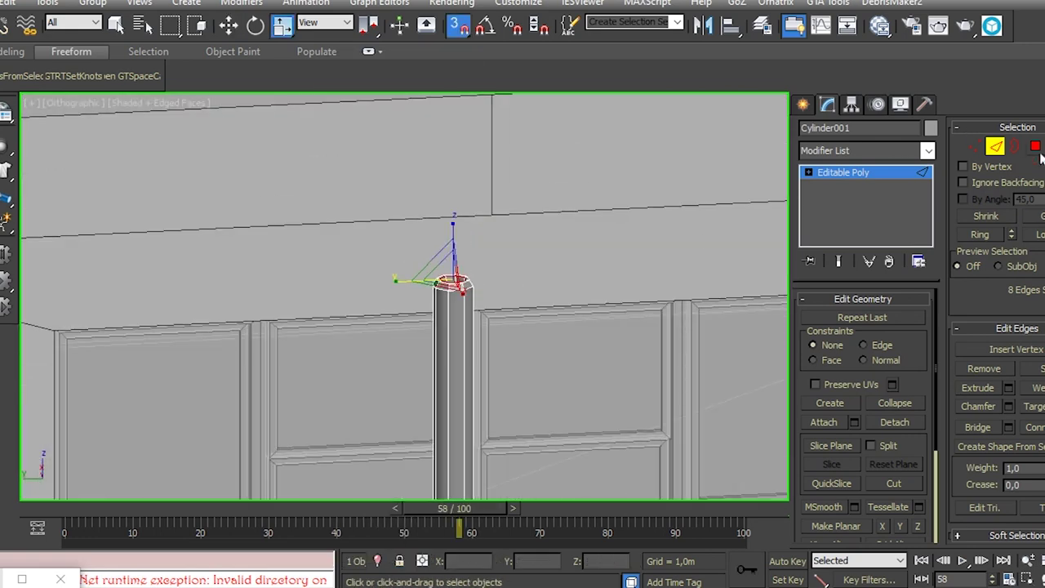
{"action": "key", "text": "4"}
{"action": "scroll", "coordinate": [491, 259], "scroll_direction": "up", "scroll_amount": 4}
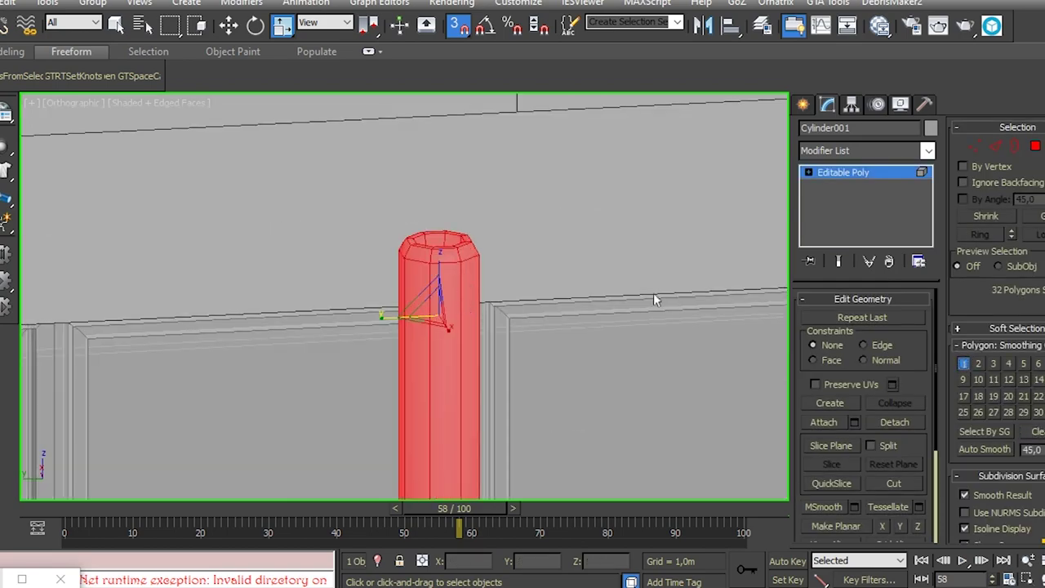
{"action": "left_click", "coordinate": [599, 277]}
Step: In the front view, create a separate spline shape from the edge loop at the foot of the pipe's bevel
{"action": "key", "text": "w"}
{"action": "scroll", "coordinate": [490, 311], "scroll_direction": "down", "scroll_amount": 4}
{"action": "middle_click_drag", "start_coordinate": [490, 310], "coordinate": [391, 346], "text": "alt"}
{"action": "key", "text": "f"}
{"action": "scroll", "coordinate": [571, 392], "scroll_direction": "up", "scroll_amount": 3}
{"action": "key", "text": "2"}
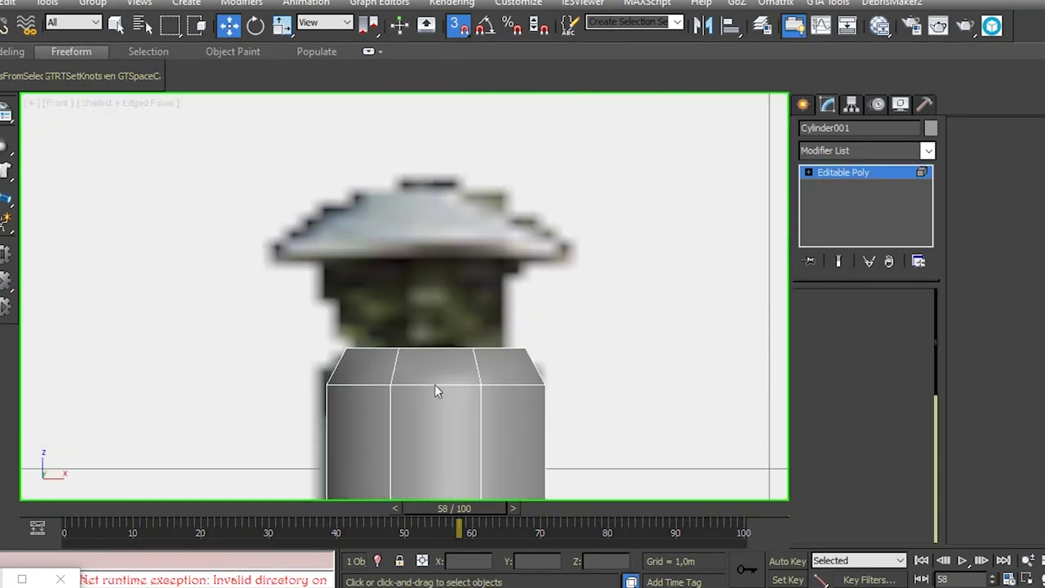
{"action": "left_click", "coordinate": [434, 383]}
{"action": "right_click", "coordinate": [430, 346]}
{"action": "left_click", "coordinate": [383, 380]}
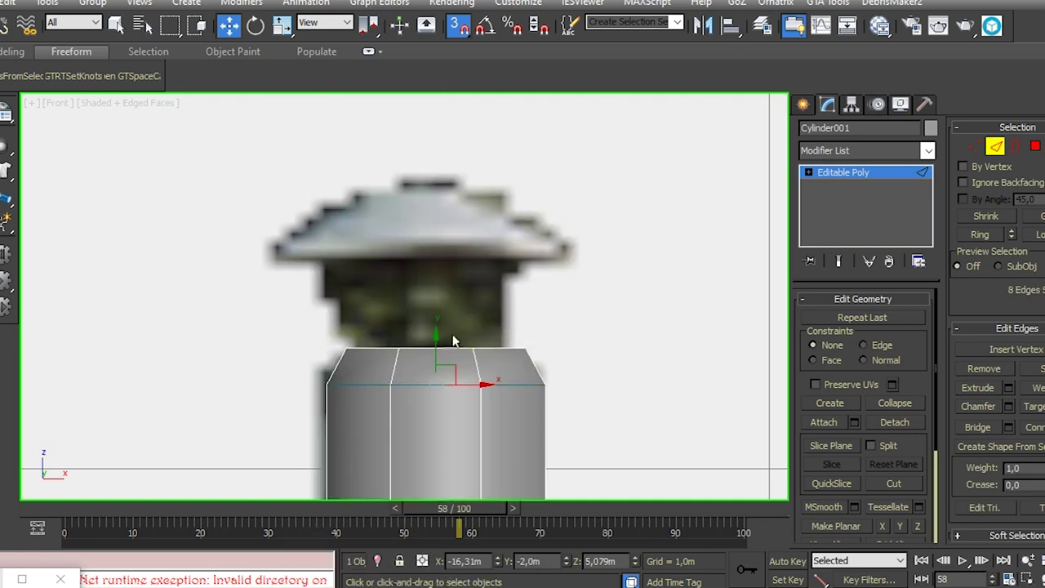
Step: Raise the new octagonal shape to the base of the reference chimney cap and scale it to about 138 percent
{"action": "left_click", "coordinate": [852, 104]}
{"action": "left_click", "coordinate": [853, 209]}
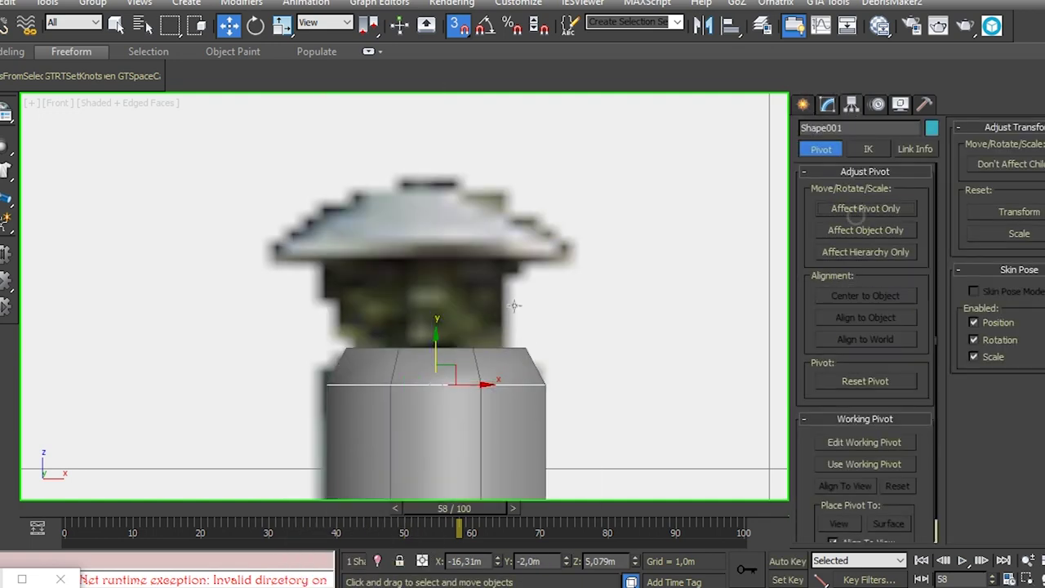
{"action": "key", "text": "r"}
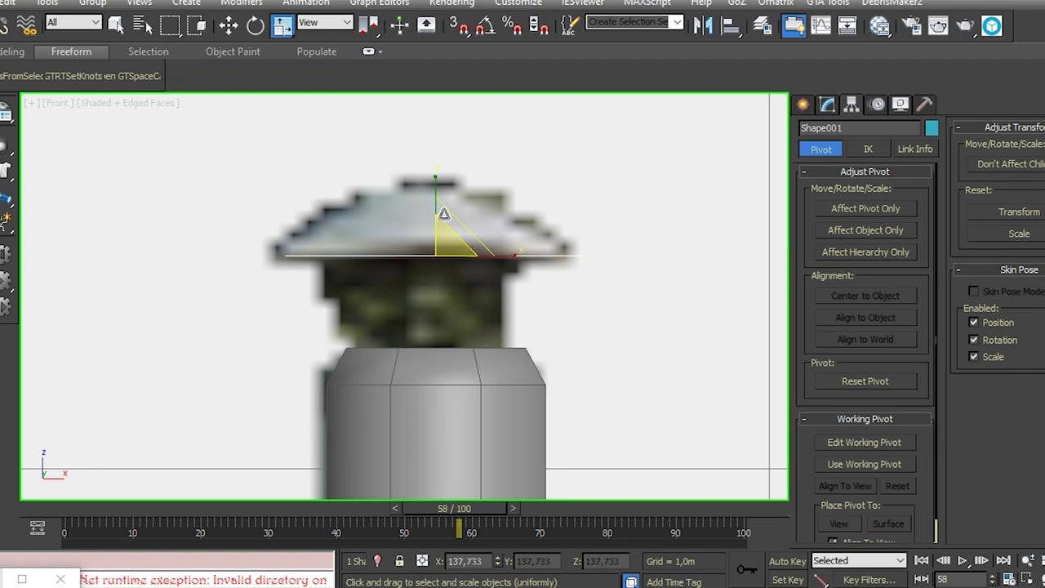
{"action": "key", "text": "w"}
Step: Extrude the octagonal shape to the height of the reference cap and convert it to an Editable Poly
{"action": "left_click", "coordinate": [827, 103]}
{"action": "right_click", "coordinate": [479, 201]}
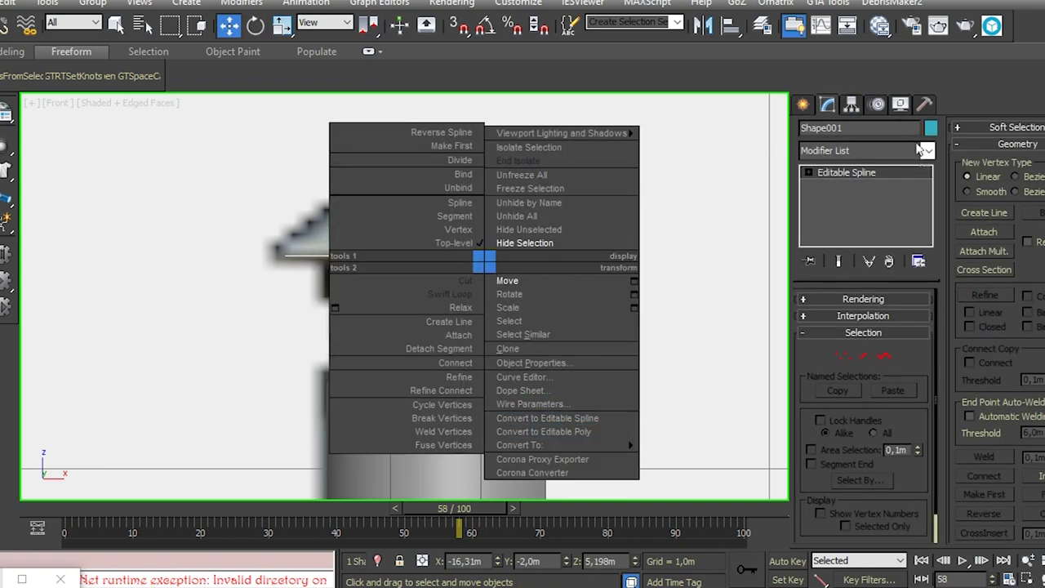
{"action": "left_click", "coordinate": [929, 150]}
{"action": "scroll", "coordinate": [931, 210], "scroll_direction": "down", "scroll_amount": 9}
{"action": "left_click", "coordinate": [841, 434]}
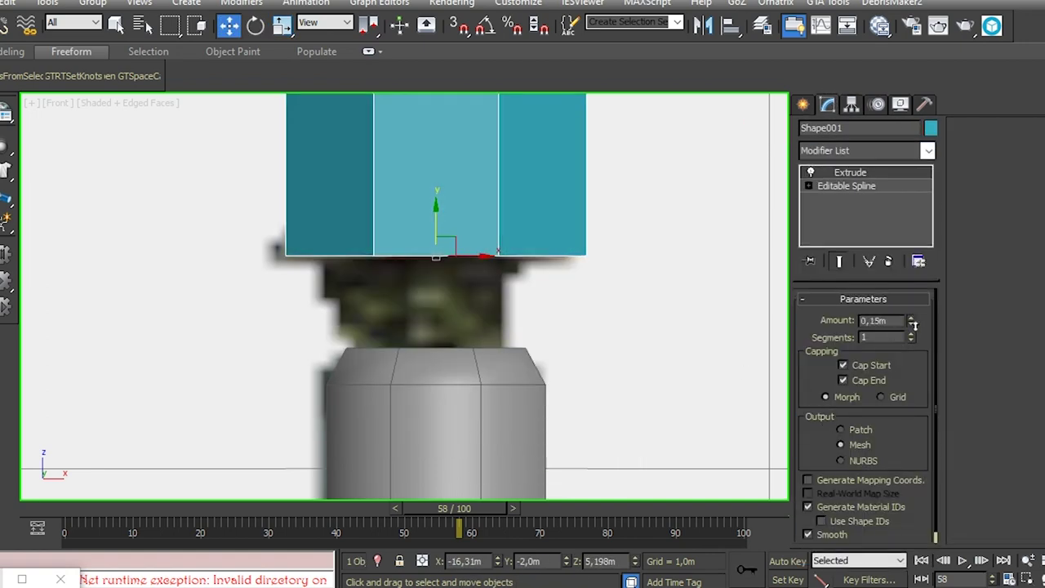
{"action": "left_click_drag", "start_coordinate": [914, 321], "coordinate": [914, 326]}
{"action": "right_click", "coordinate": [515, 206]}
{"action": "left_click", "coordinate": [595, 364]}
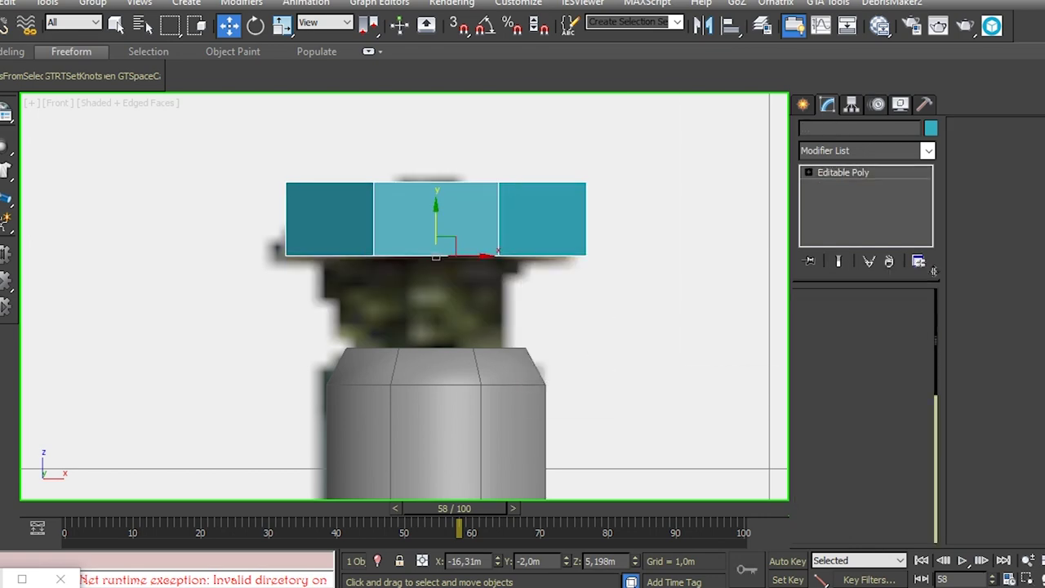
Step: Scale down the cap's top polygon to taper it, and add an edge loop around its middle with Swift Loop
{"action": "key", "text": "4"}
{"action": "left_click", "coordinate": [420, 199]}
{"action": "key", "text": "r"}
{"action": "left_click_drag", "start_coordinate": [433, 186], "coordinate": [497, 448]}
{"action": "right_click", "coordinate": [399, 226]}
{"action": "right_click", "coordinate": [362, 233]}
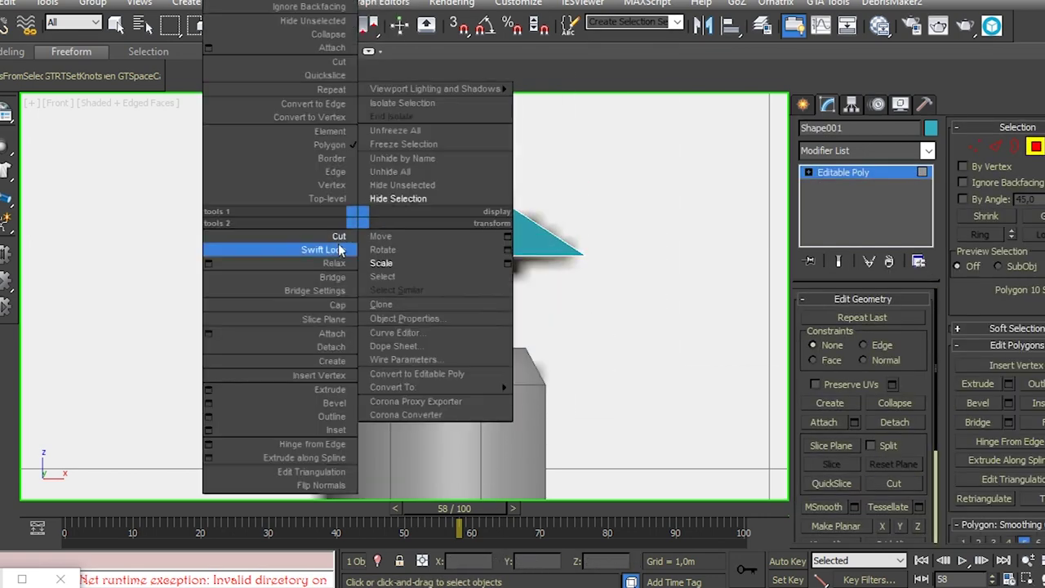
{"action": "left_click", "coordinate": [314, 247]}
{"action": "left_click", "coordinate": [457, 219]}
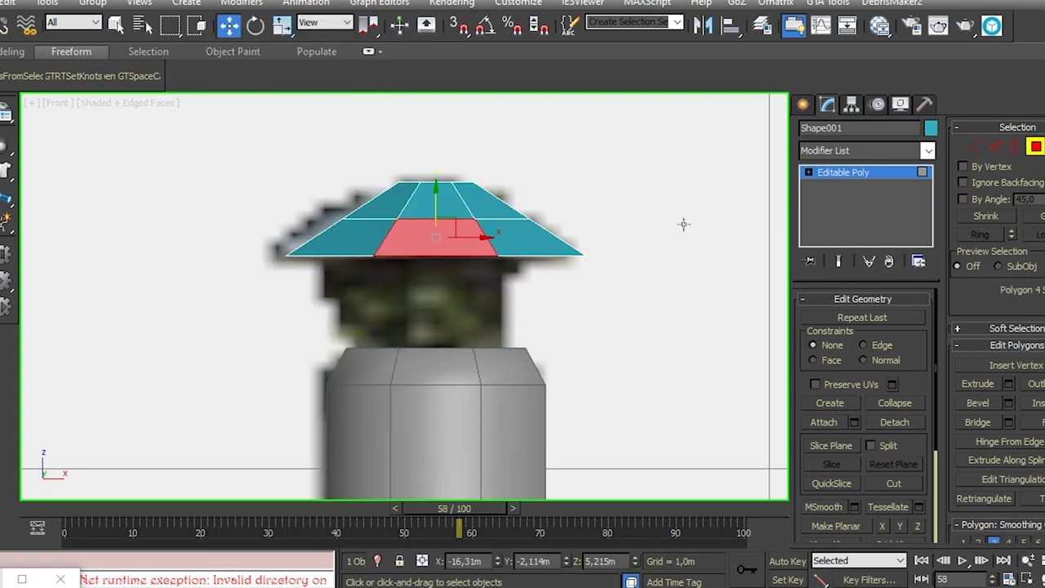
Step: Widen the cap's middle edge loop to 130 percent, raise it slightly and scale it to 95 percent to round the profile
{"action": "key", "text": "2"}
{"action": "double_click", "coordinate": [417, 219]}
{"action": "key", "text": "r"}
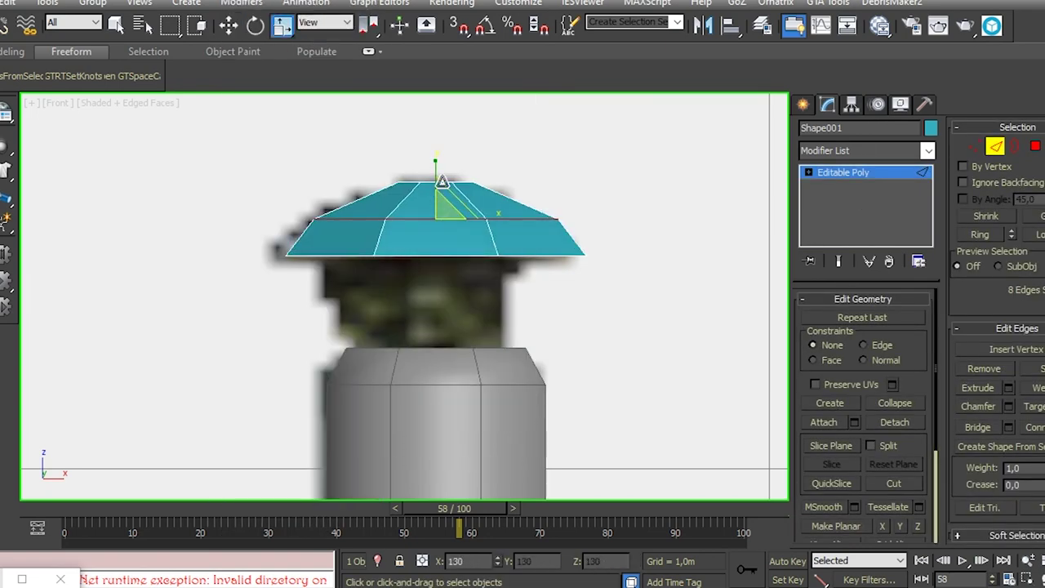
{"action": "scroll", "coordinate": [441, 182], "scroll_direction": "down", "scroll_amount": 3}
{"action": "key", "text": "w"}
{"action": "right_click", "coordinate": [441, 205]}
{"action": "left_click", "coordinate": [461, 244]}
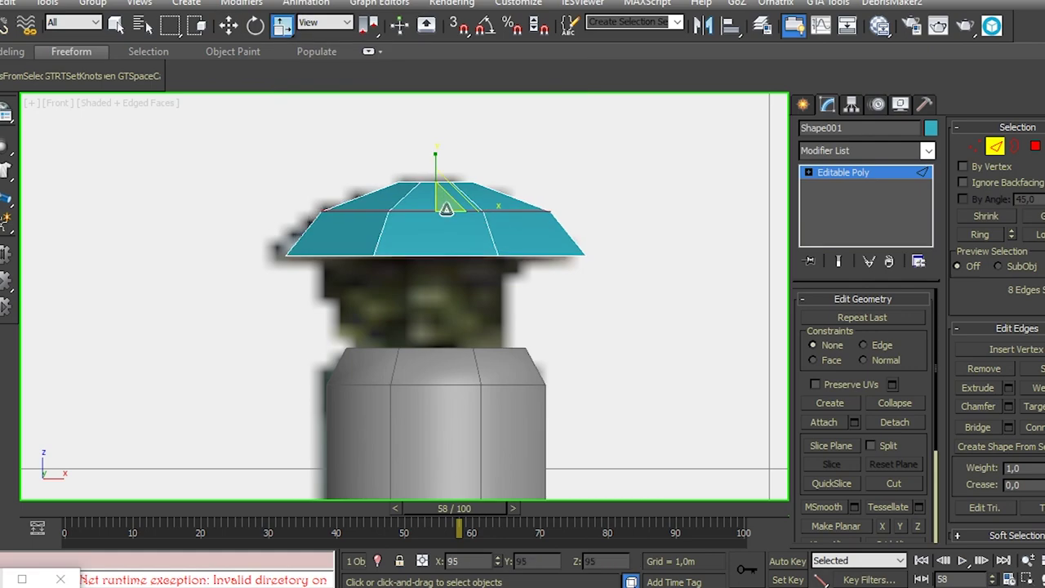
Step: Delete the octagonal top and bottom polygons of the cap
{"action": "key", "text": "e"}
{"action": "middle_click_drag", "start_coordinate": [441, 235], "coordinate": [593, 163], "text": "alt"}
{"action": "scroll", "coordinate": [594, 163], "scroll_direction": "up", "scroll_amount": 3}
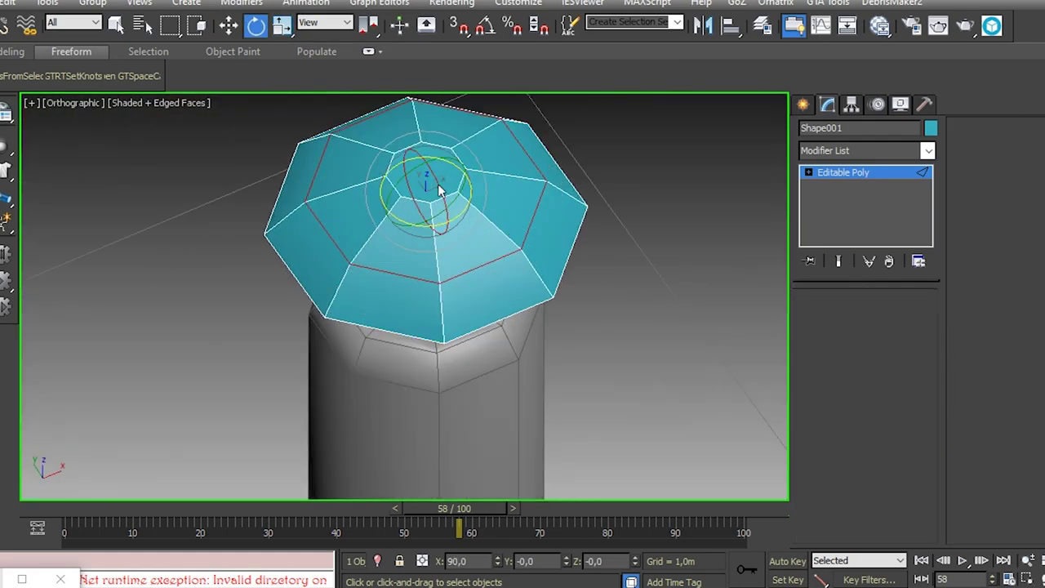
{"action": "key", "text": "4"}
{"action": "left_click", "coordinate": [441, 184]}
{"action": "middle_click_drag", "start_coordinate": [441, 189], "coordinate": [571, 292], "text": "alt"}
{"action": "key", "text": "Delete"}
Step: Close the cap's top opening by bridging its opposite edges with polygons
{"action": "key", "text": "2"}
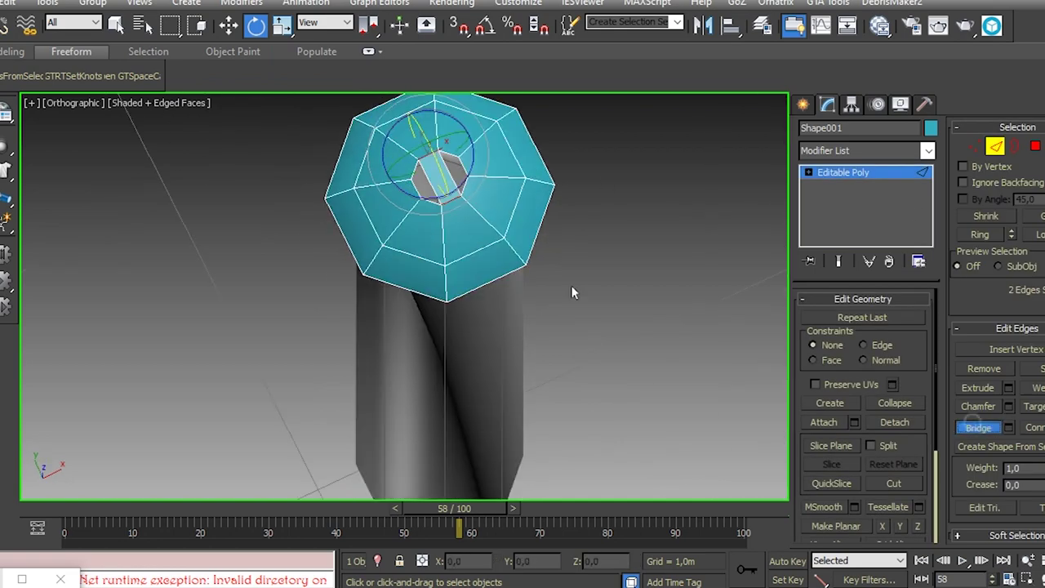
{"action": "scroll", "coordinate": [390, 191], "scroll_direction": "up", "scroll_amount": 2}
{"action": "left_click", "coordinate": [404, 192]}
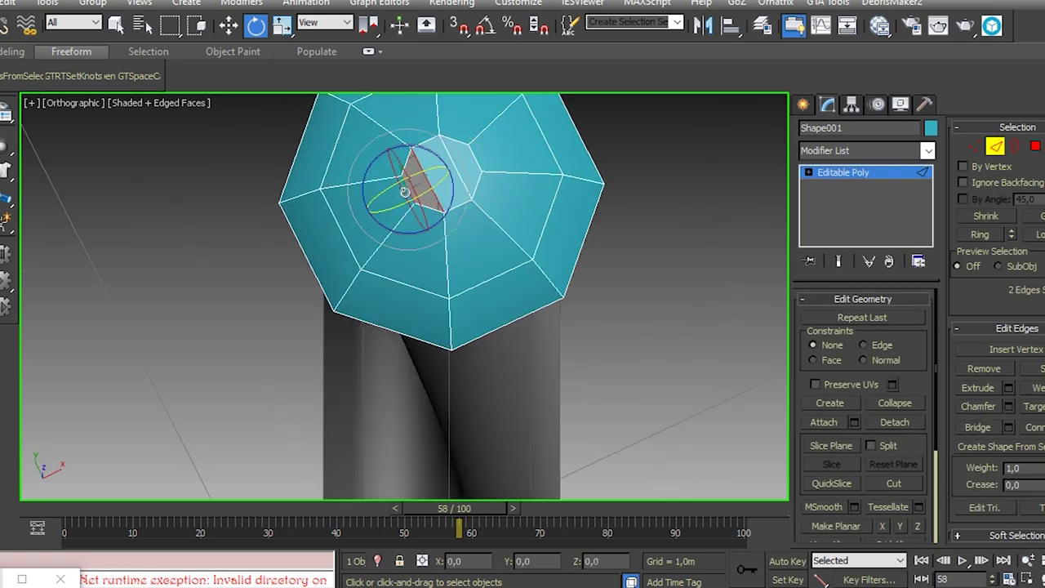
Step: Close the cap's underside by bridging opposite edges, filling the centre strip and both side openings
{"action": "middle_click_drag", "start_coordinate": [602, 365], "coordinate": [519, 138], "text": "alt"}
{"action": "left_click", "coordinate": [351, 309], "text": "ctrl"}
{"action": "key", "text": "b"}
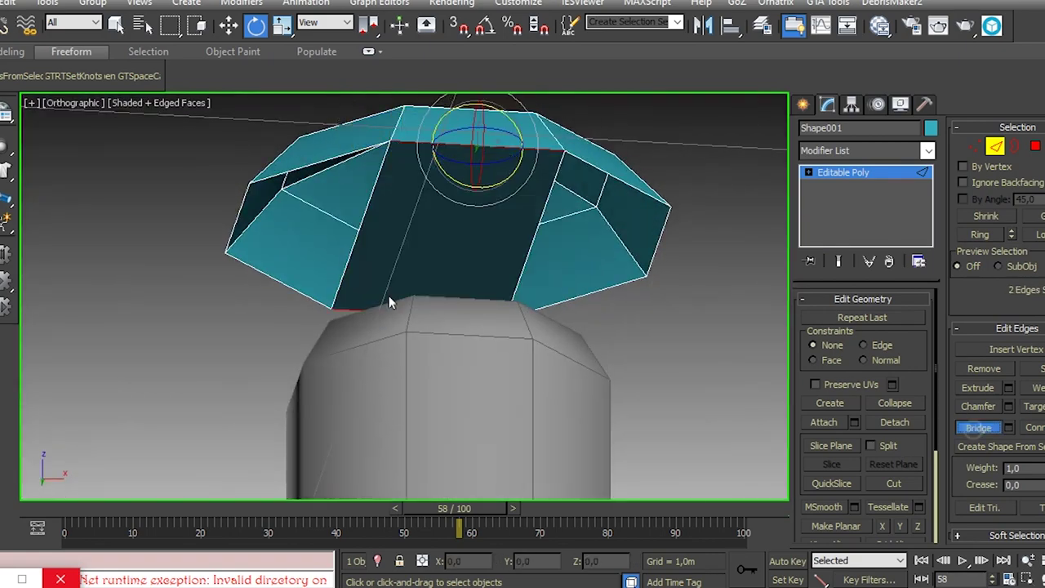
{"action": "left_click", "coordinate": [235, 221], "text": "ctrl"}
{"action": "key", "text": "b"}
{"action": "left_click", "coordinate": [653, 235], "text": "ctrl"}
{"action": "key", "text": "b"}
Step: Assign smoothing group 1 to all upper cap polygons and smoothing group 5 to the underside polygons
{"action": "middle_click_drag", "start_coordinate": [653, 235], "coordinate": [486, 231], "text": "alt"}
{"action": "left_click", "coordinate": [469, 172]}
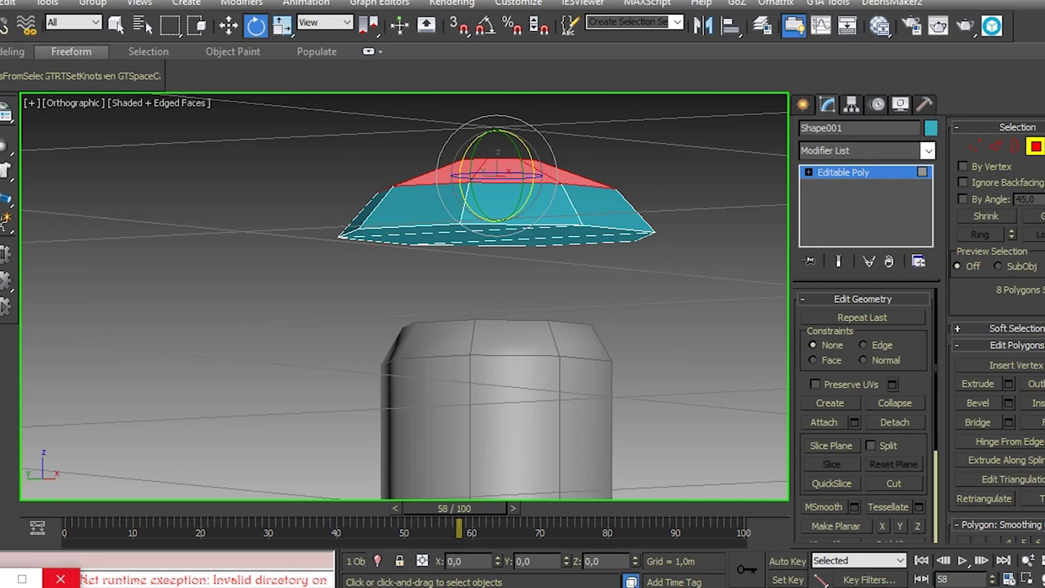
{"action": "left_click", "coordinate": [1041, 215]}
{"action": "scroll", "coordinate": [1027, 433], "scroll_direction": "down", "scroll_amount": 3}
{"action": "left_click", "coordinate": [963, 443]}
{"action": "key", "text": "ctrl+i"}
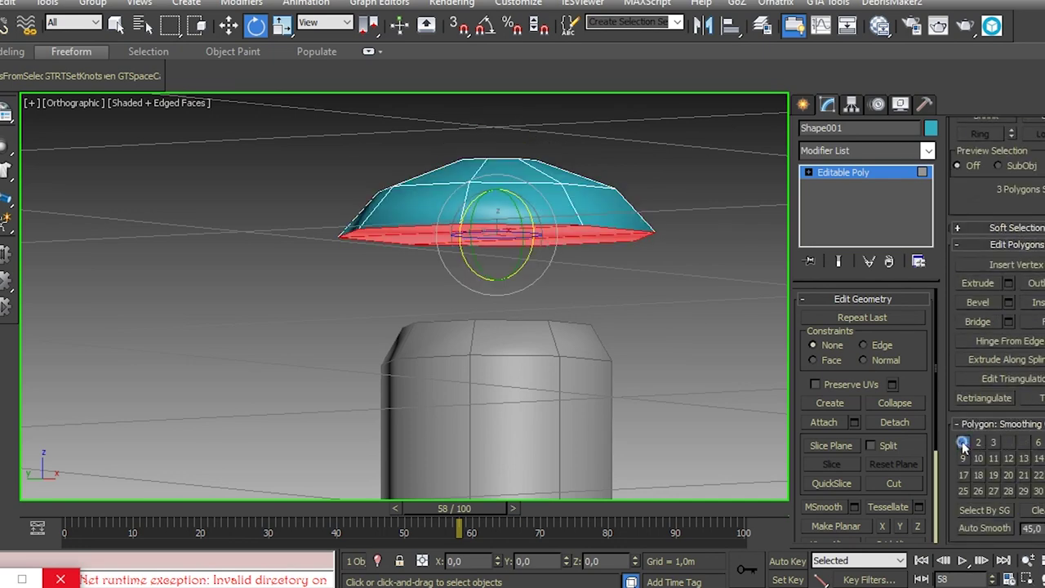
{"action": "left_click", "coordinate": [1025, 443]}
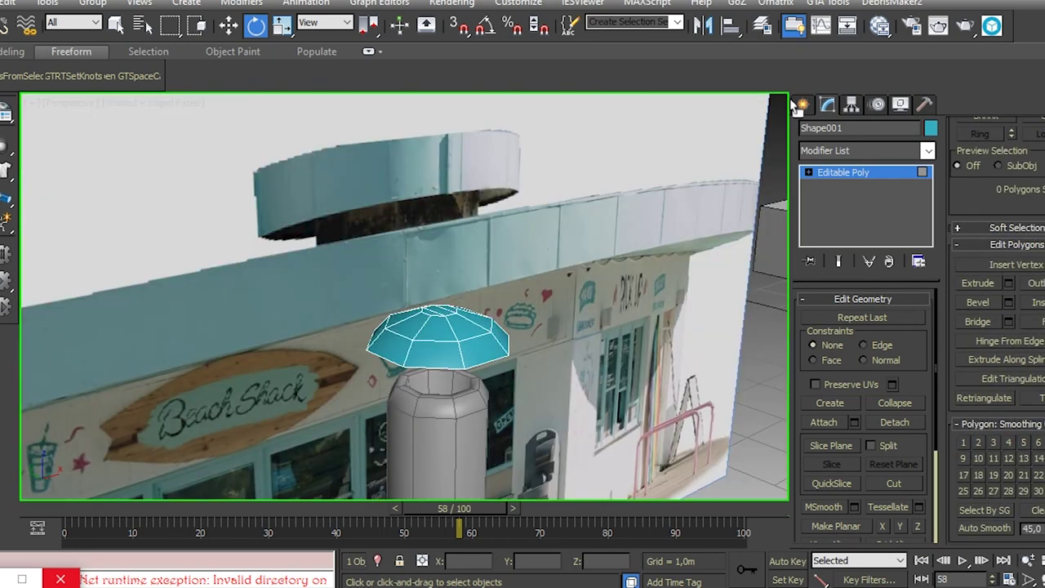
Step: Select the pipe's upper rim polygons and give them smoothing separate from the outer wall
{"action": "scroll", "coordinate": [486, 419], "scroll_direction": "up", "scroll_amount": 3}
{"action": "middle_click_drag", "start_coordinate": [486, 419], "coordinate": [447, 307], "text": "alt"}
{"action": "left_click", "coordinate": [447, 307]}
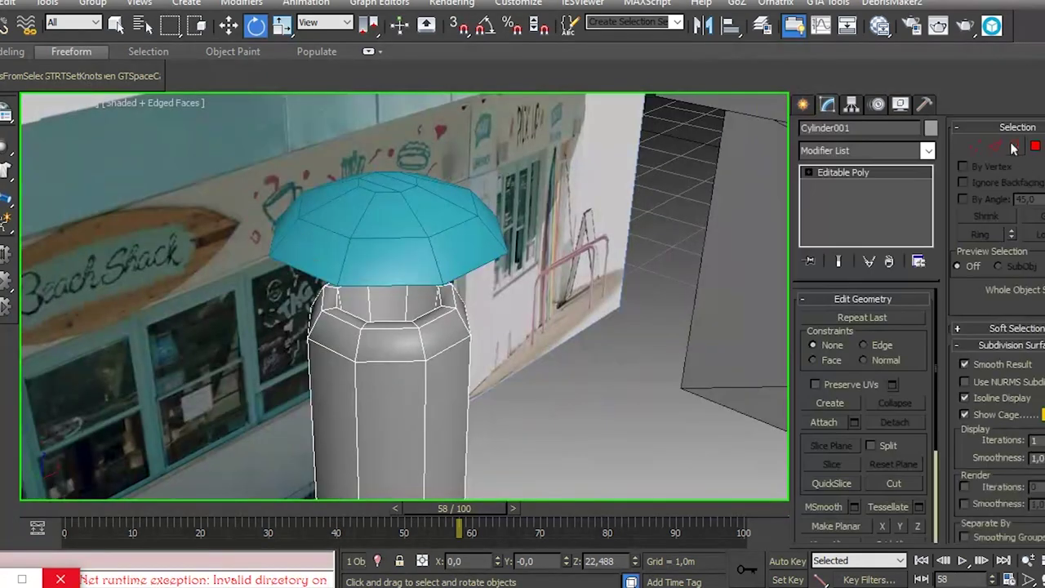
{"action": "key", "text": "4"}
{"action": "left_click", "coordinate": [432, 296]}
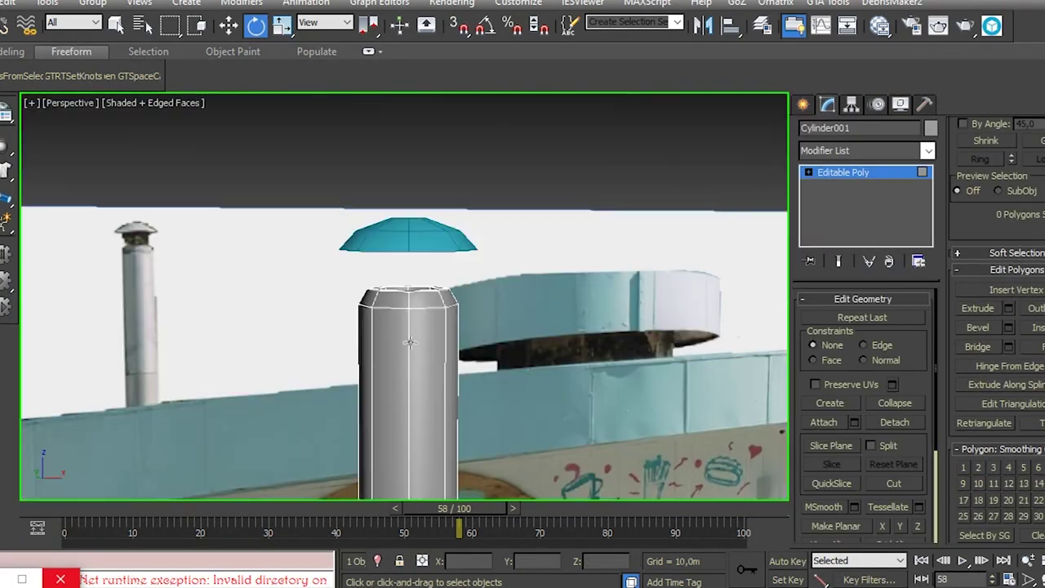
{"action": "middle_click_drag", "start_coordinate": [410, 341], "coordinate": [440, 359], "text": "alt"}
Step: Attach the cap to the pipe so both form one object
{"action": "right_click", "coordinate": [441, 404]}
{"action": "left_click", "coordinate": [384, 366]}
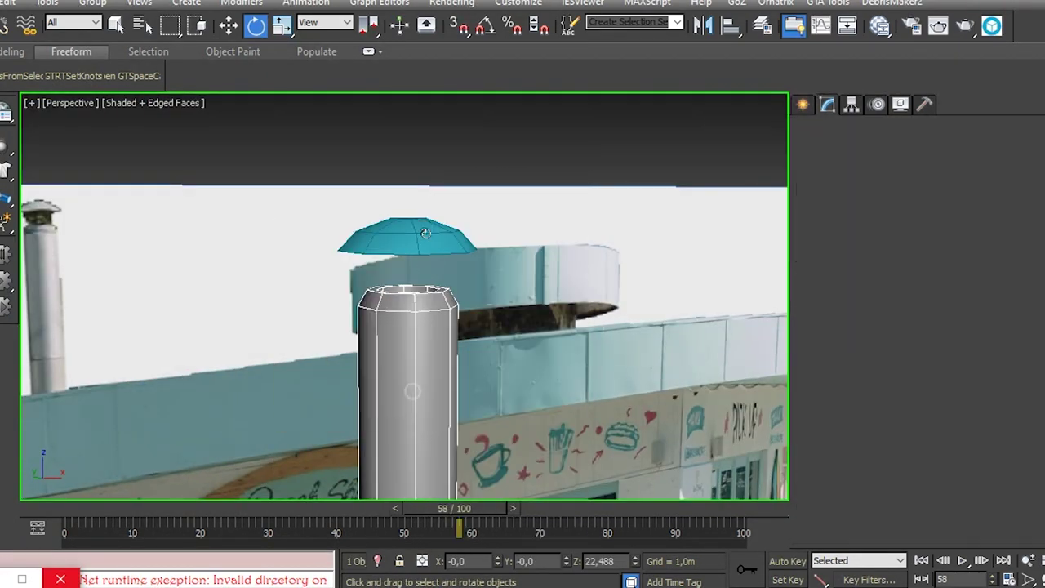
{"action": "left_click", "coordinate": [408, 238]}
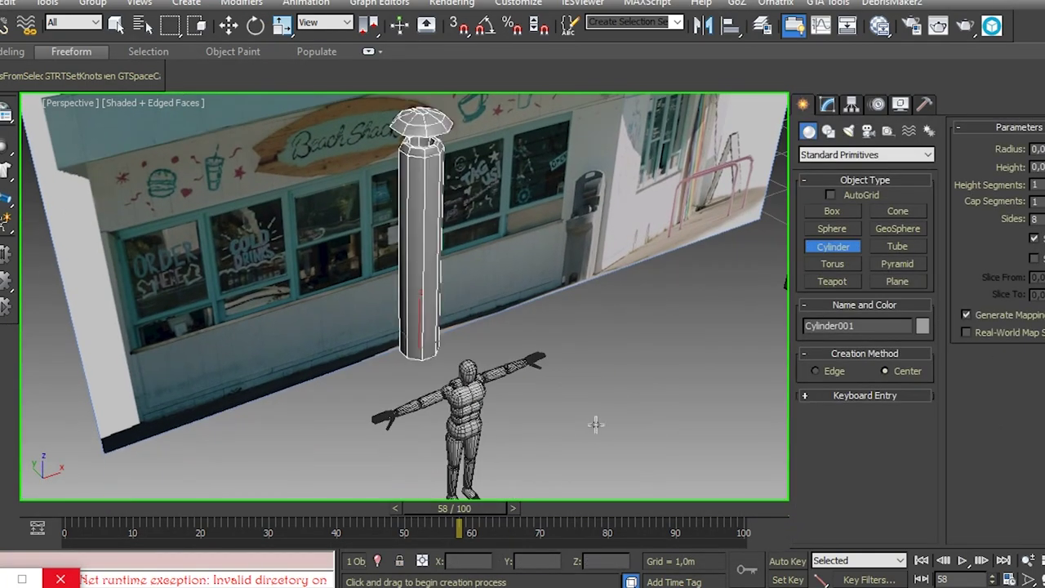
Step: Create a three-sided cylinder, align its pivot with the chimney pipe's pivot, and shorten it
{"action": "left_click_drag", "start_coordinate": [604, 421], "coordinate": [646, 412]}
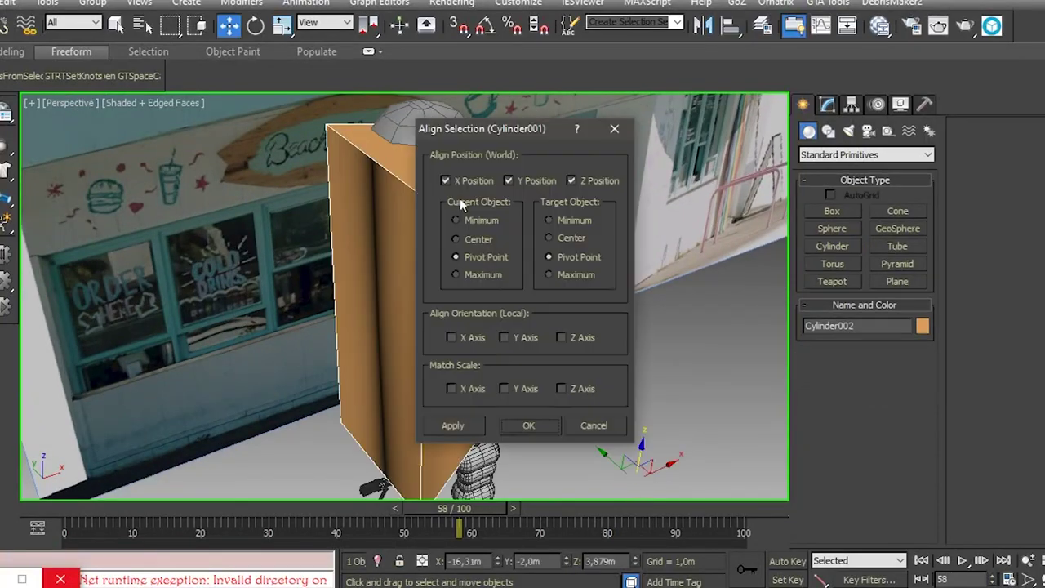
{"action": "left_click", "coordinate": [528, 426]}
{"action": "left_click_drag", "start_coordinate": [923, 338], "coordinate": [923, 343]}
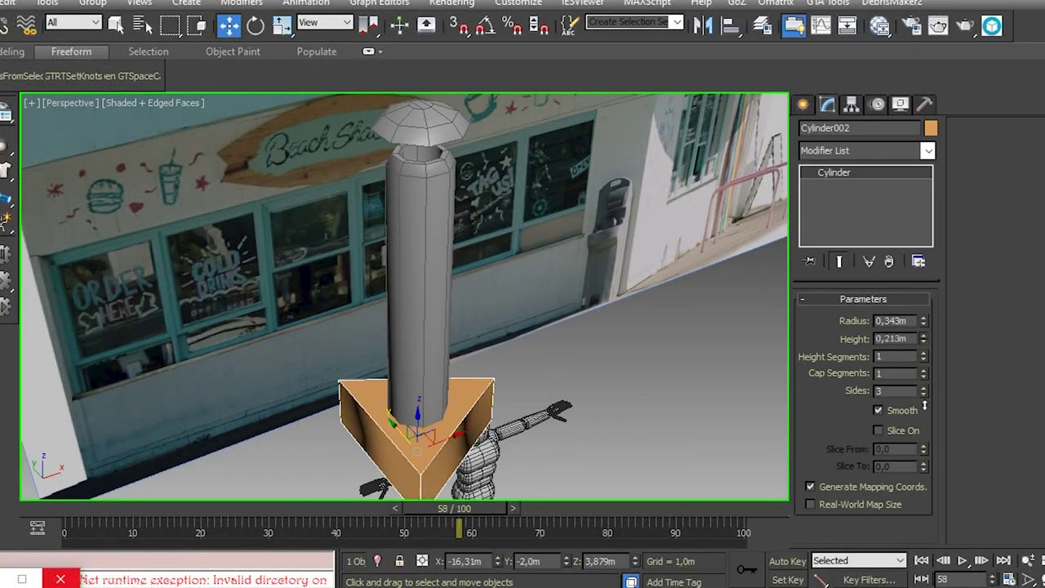
Step: Raise the small cylinder to the pipe's upper rim and slim it to a strut of about 0.015 m radius
{"action": "scroll", "coordinate": [422, 222], "scroll_direction": "up", "scroll_amount": 3}
{"action": "key", "text": "s"}
{"action": "middle_click_drag", "start_coordinate": [427, 204], "coordinate": [427, 175], "text": "alt"}
{"action": "left_click_drag", "start_coordinate": [923, 320], "coordinate": [919, 349]}
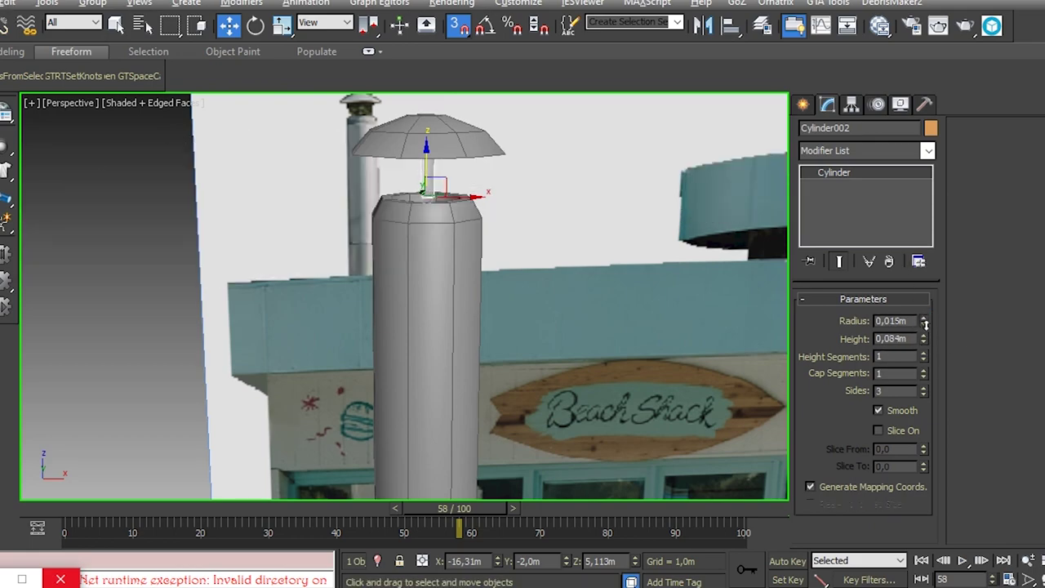
Step: Move the strut to the edge of the pipe's rim, convert it to an editable poly and tilt it outward
{"action": "left_click_drag", "start_coordinate": [462, 256], "coordinate": [518, 204]}
{"action": "middle_click_drag", "start_coordinate": [514, 208], "coordinate": [377, 302], "text": "alt"}
{"action": "key", "text": "e"}
{"action": "left_click_drag", "start_coordinate": [377, 302], "coordinate": [371, 307]}
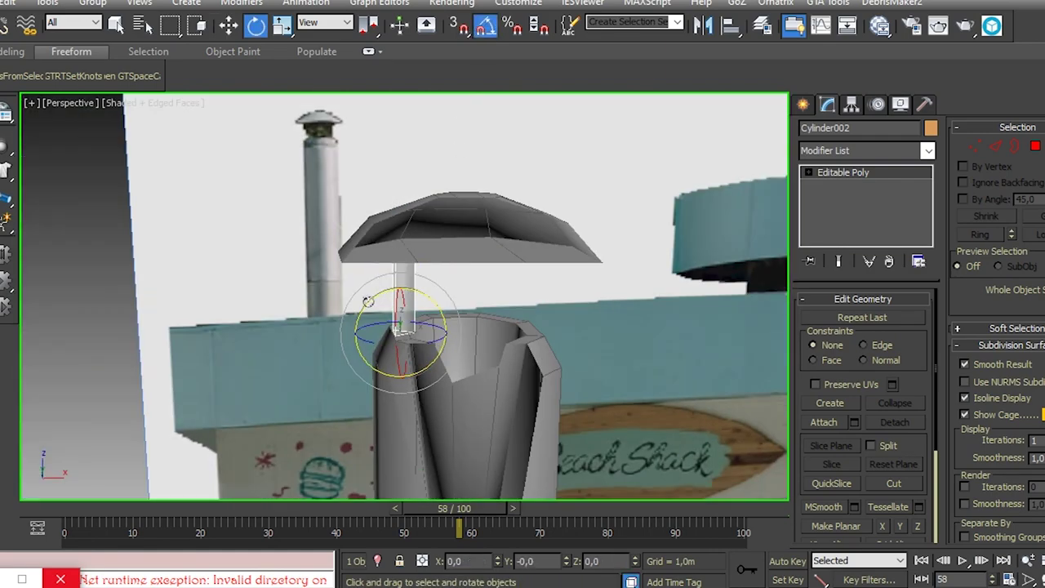
Step: Lengthen the tilted strut along its local axis to meet the cap's underside and select its polygons
{"action": "middle_click_drag", "start_coordinate": [360, 316], "coordinate": [349, 49], "text": "alt"}
{"action": "key", "text": "r"}
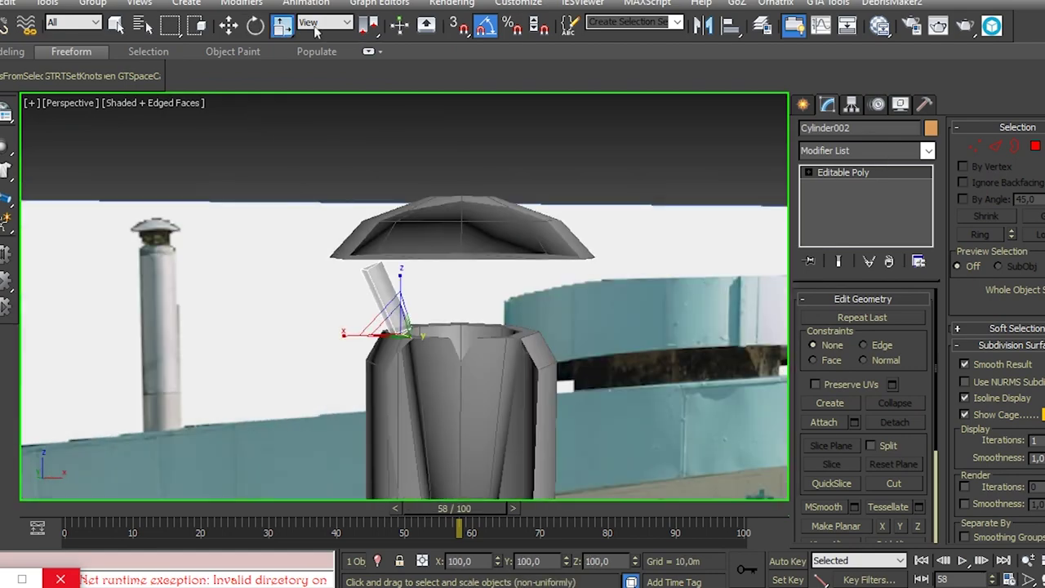
{"action": "middle_click_drag", "start_coordinate": [348, 277], "coordinate": [362, 249], "text": "alt"}
{"action": "key", "text": "4"}
{"action": "middle_click_drag", "start_coordinate": [538, 341], "coordinate": [621, 294], "text": "alt"}
{"action": "scroll", "coordinate": [898, 333], "scroll_direction": "down", "scroll_amount": 5}
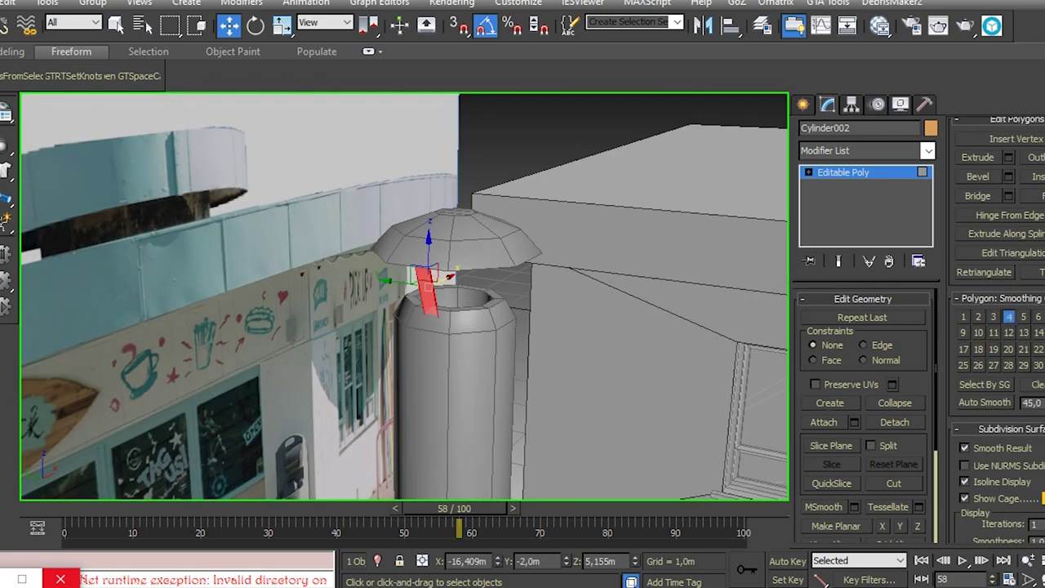
{"action": "right_click", "coordinate": [535, 320]}
{"action": "left_click", "coordinate": [455, 367]}
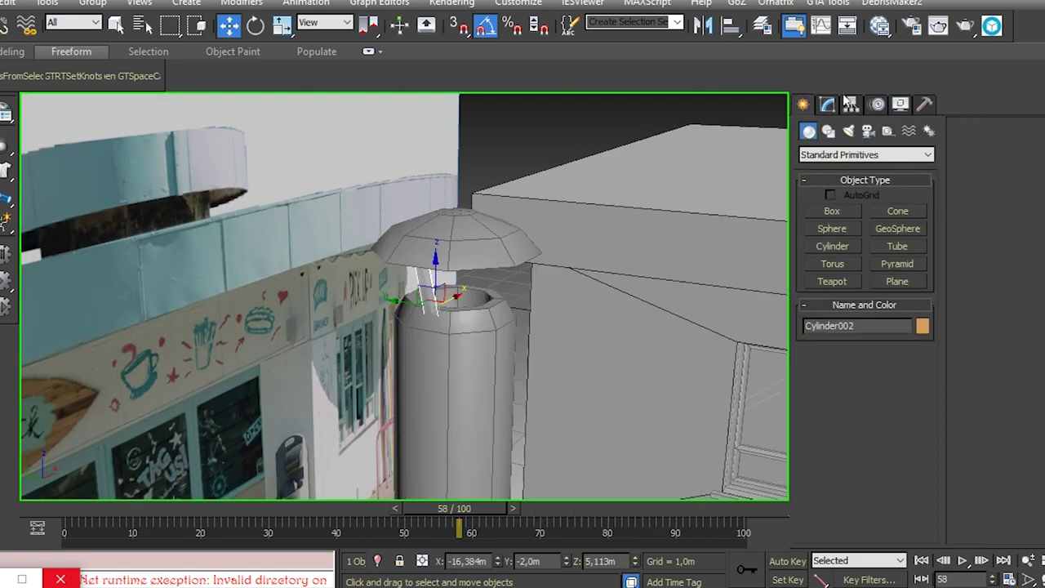
Step: Place the strut's pivot on the pipe's central axis and align it to the world axes
{"action": "left_click", "coordinate": [537, 259]}
{"action": "left_click", "coordinate": [467, 337]}
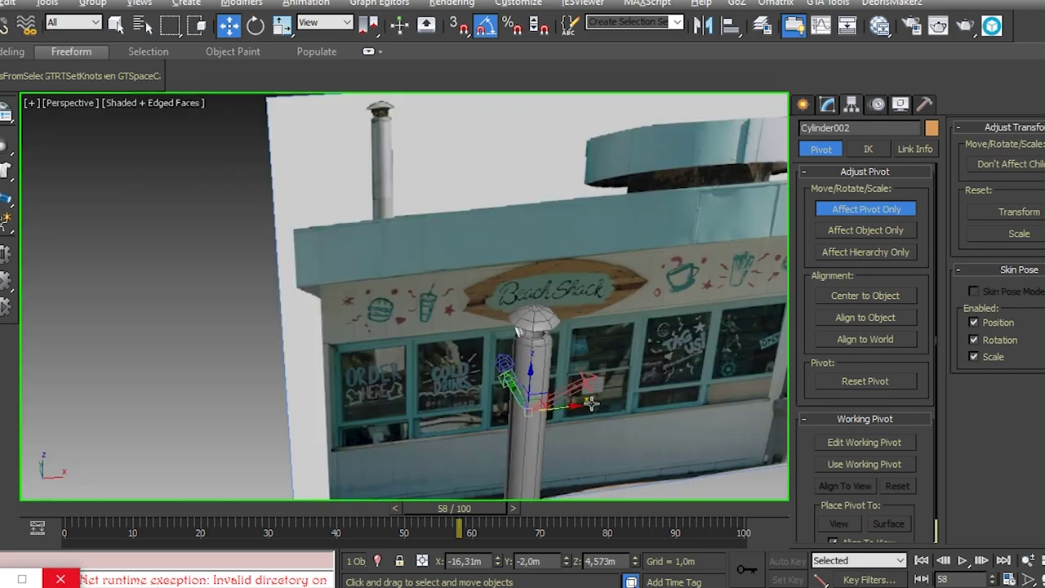
{"action": "left_click", "coordinate": [866, 340]}
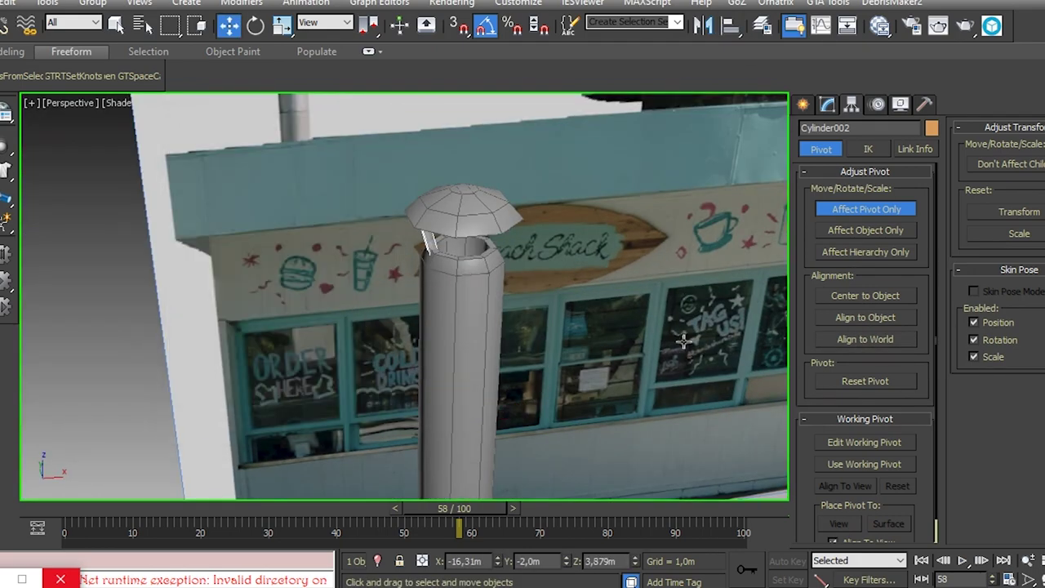
Step: Clone the strut around the pipe by rotating copies about its vertical axis
{"action": "scroll", "coordinate": [404, 295], "scroll_direction": "down", "scroll_amount": 5}
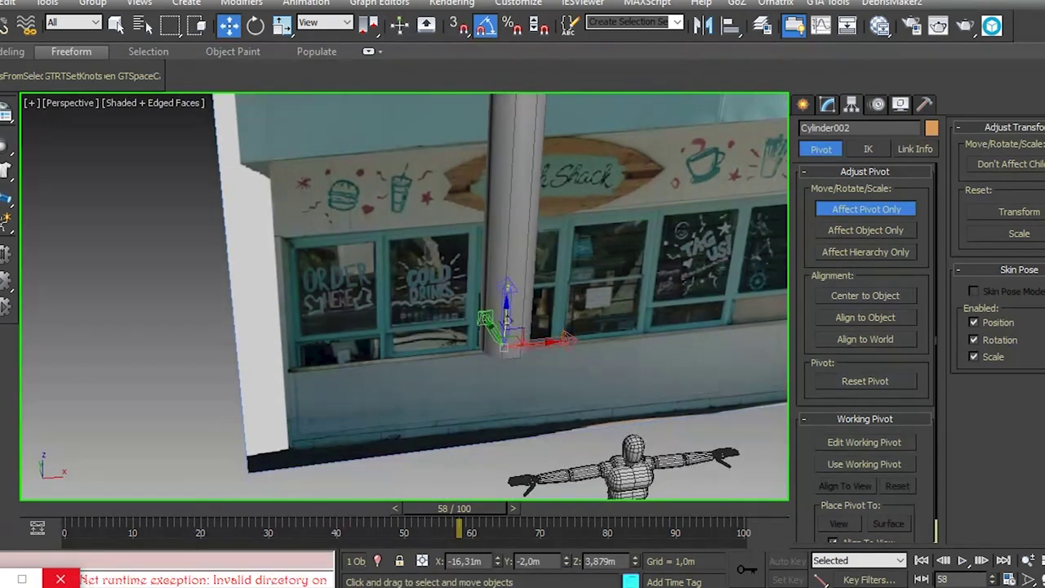
{"action": "key", "text": "s"}
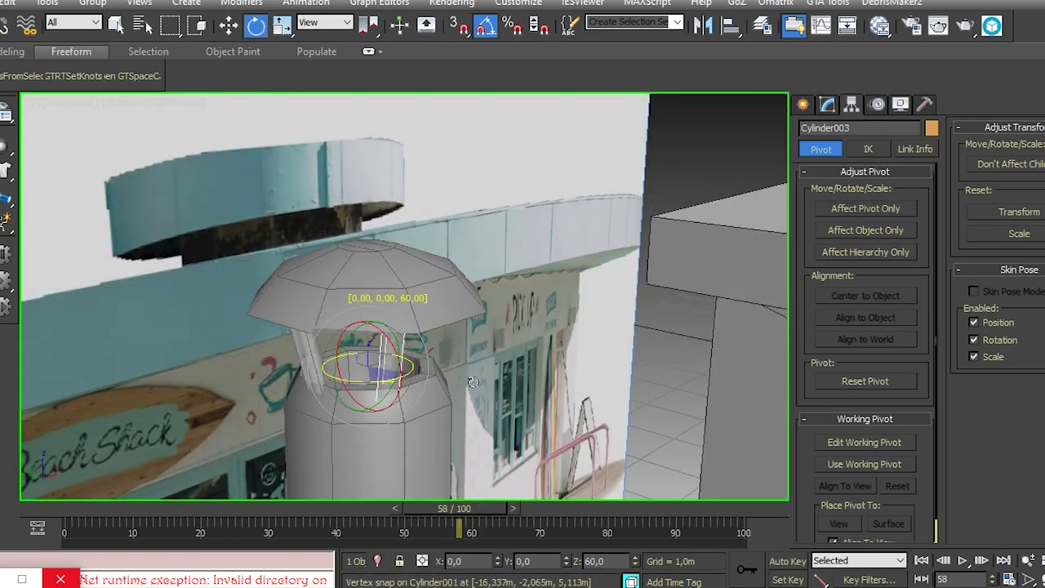
{"action": "left_click_drag", "start_coordinate": [653, 348], "coordinate": [650, 352], "text": "shift"}
{"action": "left_click", "coordinate": [527, 358]}
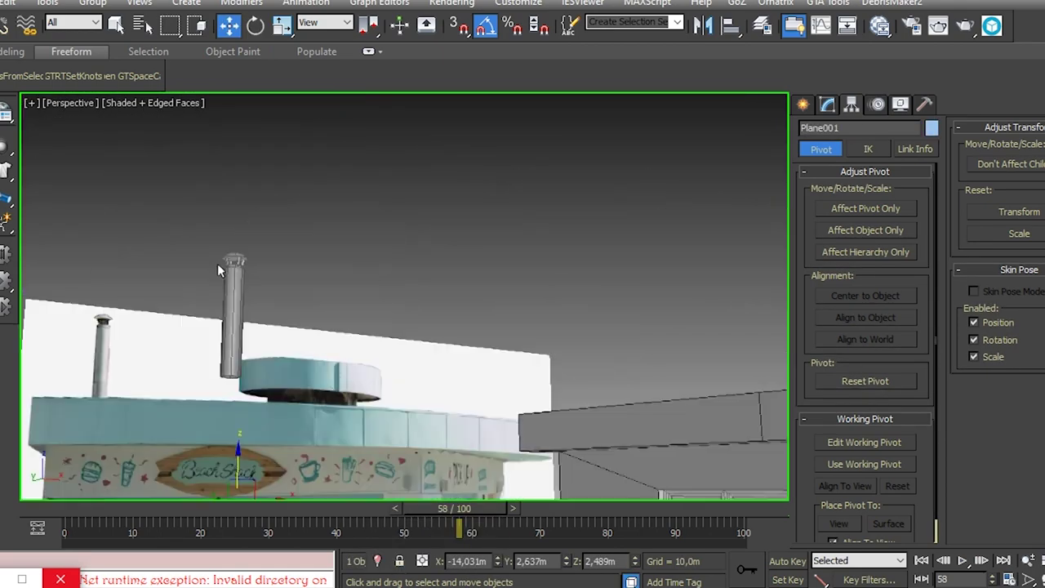
Step: Attach all the struts to the chimney pipe so they form one object
{"action": "scroll", "coordinate": [412, 347], "scroll_direction": "down", "scroll_amount": 5}
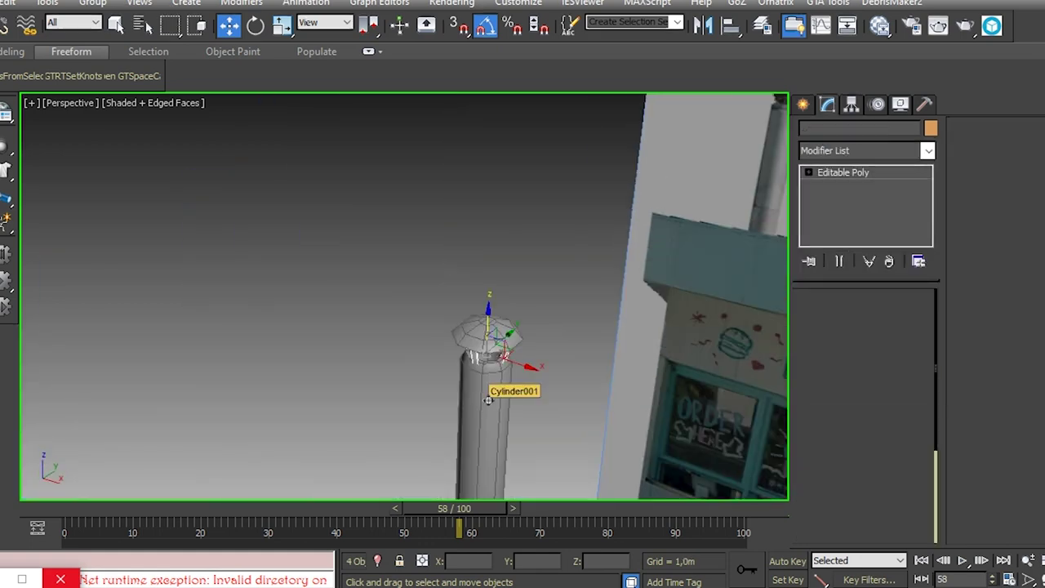
{"action": "right_click", "coordinate": [484, 370]}
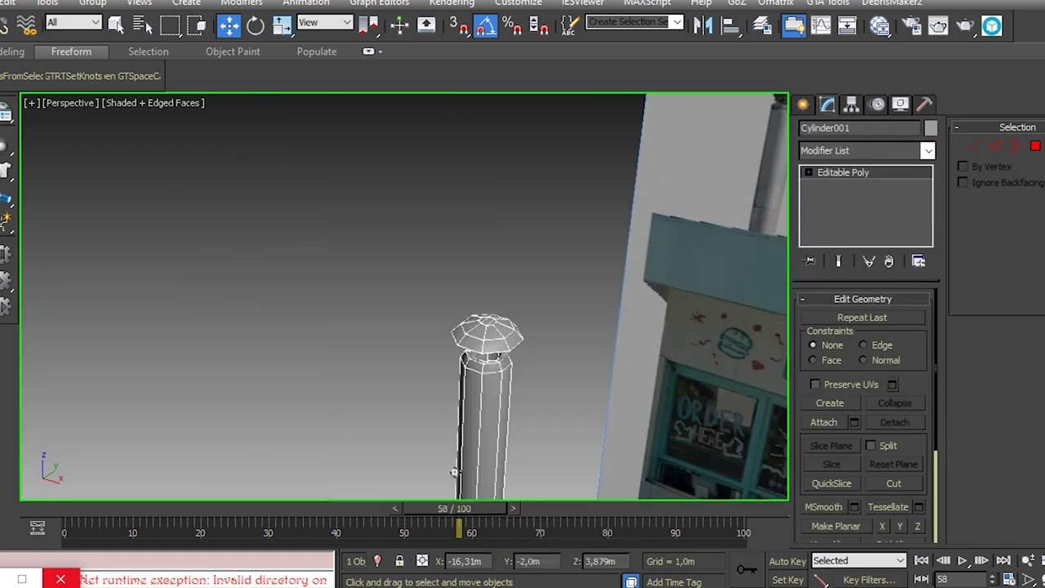
{"action": "left_click", "coordinate": [456, 474]}
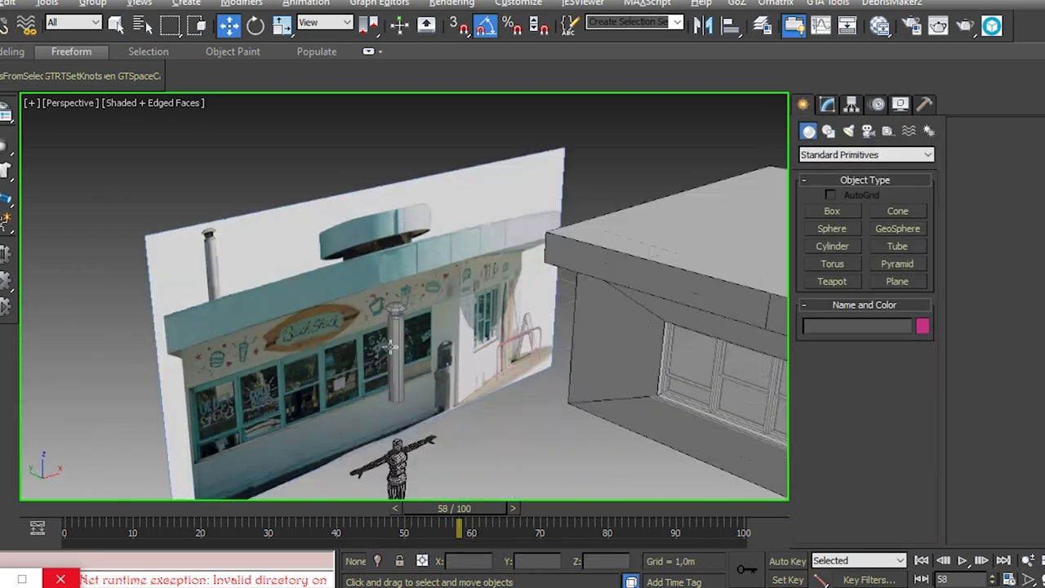
Step: Move the finished chimney onto the house's roof and align its pivot to the world axes
{"action": "left_click", "coordinate": [358, 326]}
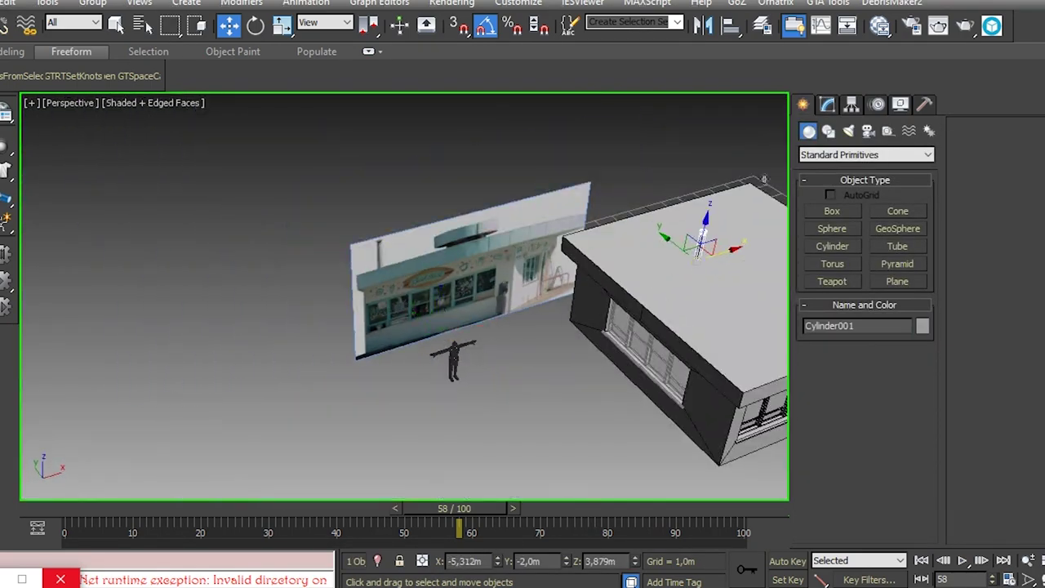
{"action": "left_click", "coordinate": [850, 104]}
{"action": "left_click", "coordinate": [866, 209]}
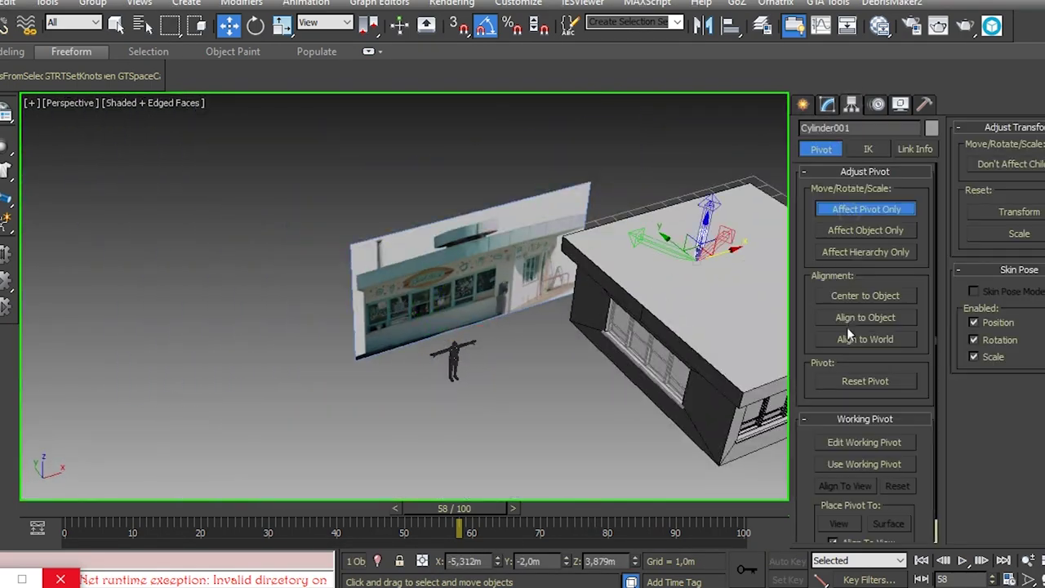
{"action": "left_click", "coordinate": [857, 206]}
{"action": "middle_click_drag", "start_coordinate": [490, 286], "coordinate": [441, 280], "text": "alt"}
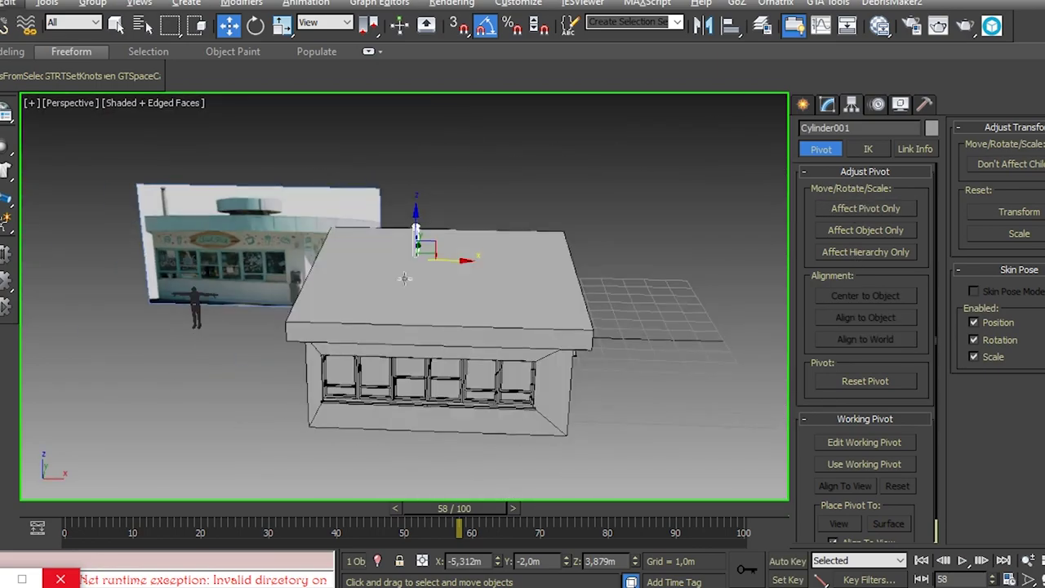
Step: Move the reference photo plane behind the house, to X -3.611 m
{"action": "key", "text": "f"}
{"action": "scroll", "coordinate": [628, 309], "scroll_direction": "down", "scroll_amount": 5}
{"action": "middle_click_drag", "start_coordinate": [543, 313], "coordinate": [311, 335], "text": "alt"}
{"action": "left_click", "coordinate": [490, 359]}
{"action": "mouse_move", "coordinate": [310, 334]}
{"action": "left_mouse_down"}
{"action": "mouse_move", "coordinate": [554, 336]}
{"action": "mouse_move", "coordinate": [310, 337]}
{"action": "left_mouse_up"}
{"action": "key", "text": "f"}
{"action": "scroll", "coordinate": [529, 264], "scroll_direction": "down", "scroll_amount": 4}
{"action": "middle_click_drag", "start_coordinate": [715, 308], "coordinate": [409, 310], "text": "alt"}
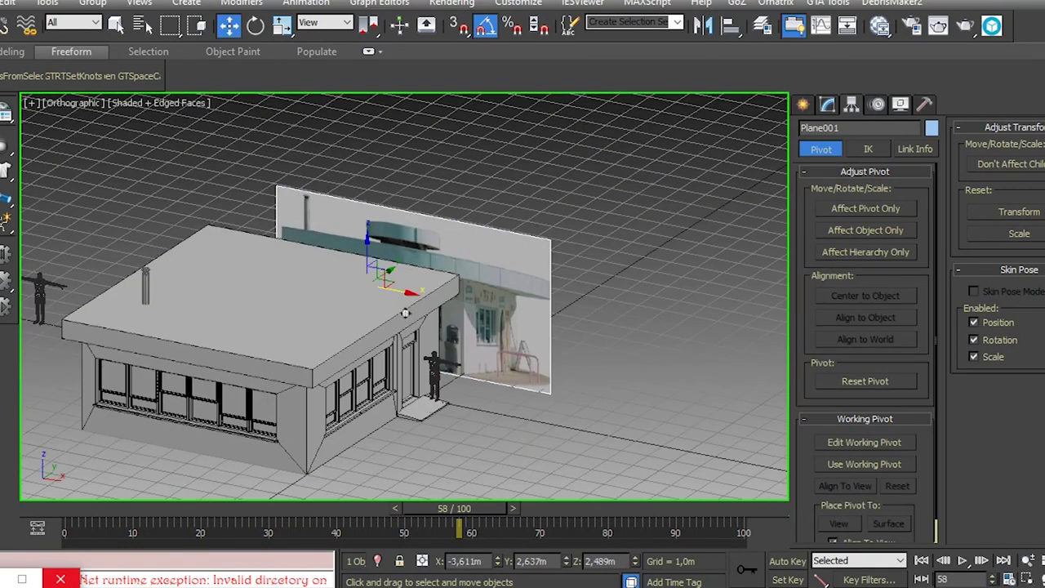
Step: Clone the roof's side fascia polygon outward as a separate object to mark the overhang's outer limit
{"action": "left_click", "coordinate": [408, 311]}
{"action": "left_click", "coordinate": [827, 104]}
{"action": "key", "text": "4"}
{"action": "left_click", "coordinate": [342, 362]}
{"action": "middle_click_drag", "start_coordinate": [341, 362], "coordinate": [425, 333], "text": "alt"}
{"action": "left_click_drag", "start_coordinate": [502, 337], "coordinate": [505, 338], "text": "shift"}
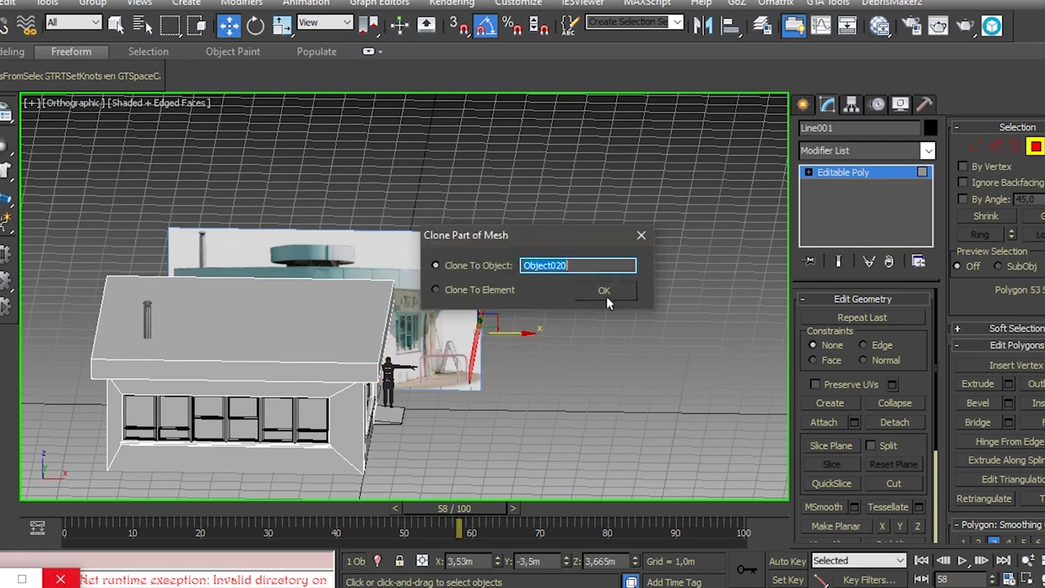
{"action": "left_click", "coordinate": [605, 289]}
Step: Select the cloned fascia strip in the front view and centre its pivot on the object
{"action": "key", "text": "f"}
{"action": "scroll", "coordinate": [678, 240], "scroll_direction": "up", "scroll_amount": 4}
{"action": "left_click", "coordinate": [667, 252]}
{"action": "left_click", "coordinate": [667, 252]}
{"action": "left_click", "coordinate": [851, 104]}
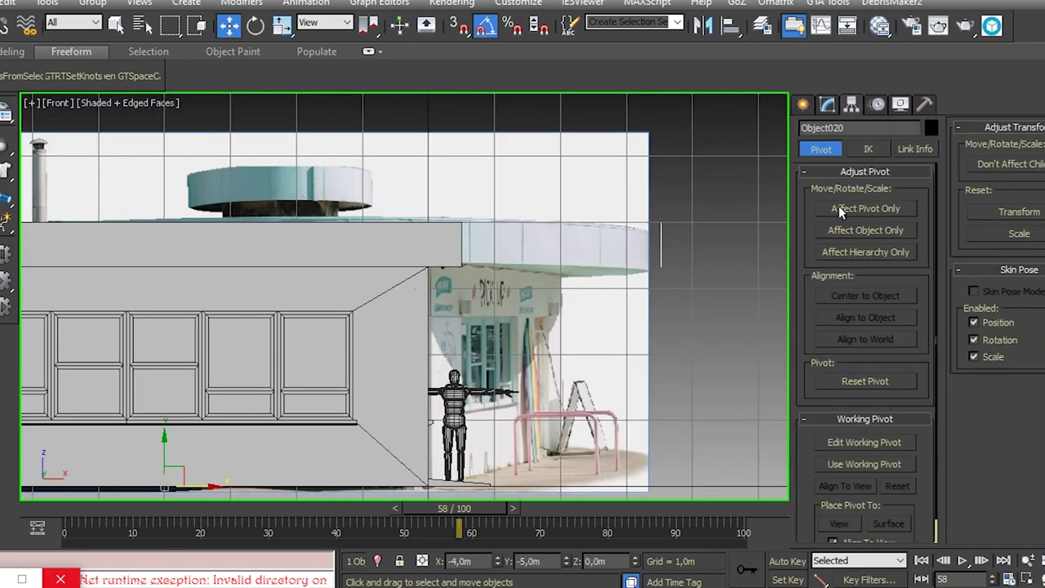
{"action": "left_click", "coordinate": [849, 296]}
{"action": "scroll", "coordinate": [489, 294], "scroll_direction": "up", "scroll_amount": 3}
Step: Shift the photo plane's outer edge with UVs preserved, and move the guide strip to the photographed roof's edge at X 3.35 m
{"action": "left_click", "coordinate": [827, 103]}
{"action": "left_click", "coordinate": [636, 277]}
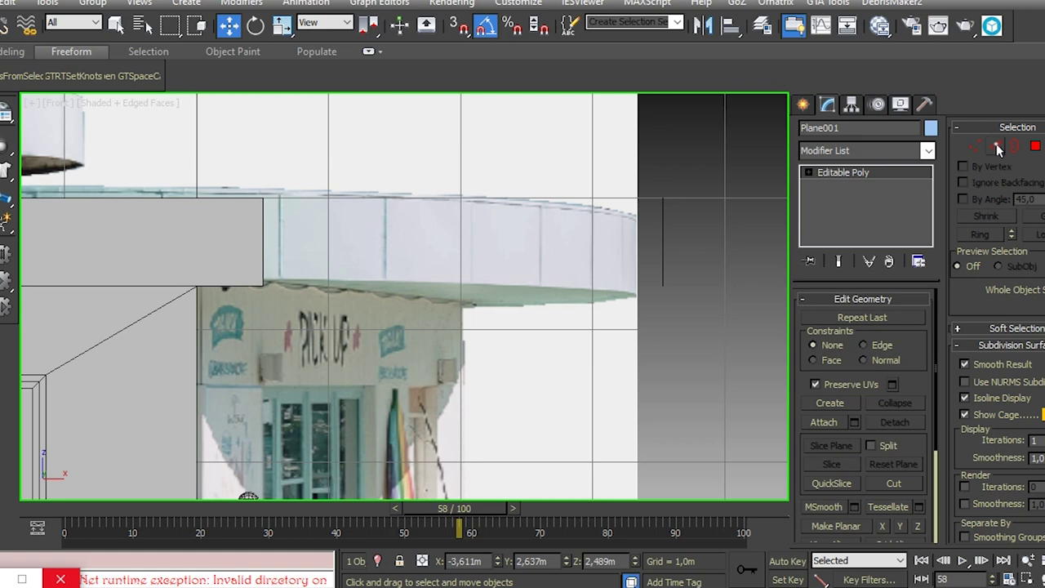
{"action": "key", "text": "2"}
{"action": "left_click", "coordinate": [637, 277]}
{"action": "left_click_drag", "start_coordinate": [678, 377], "coordinate": [690, 378]}
{"action": "left_click", "coordinate": [689, 214]}
{"action": "left_click", "coordinate": [802, 104]}
{"action": "scroll", "coordinate": [702, 245], "scroll_direction": "down", "scroll_amount": 2}
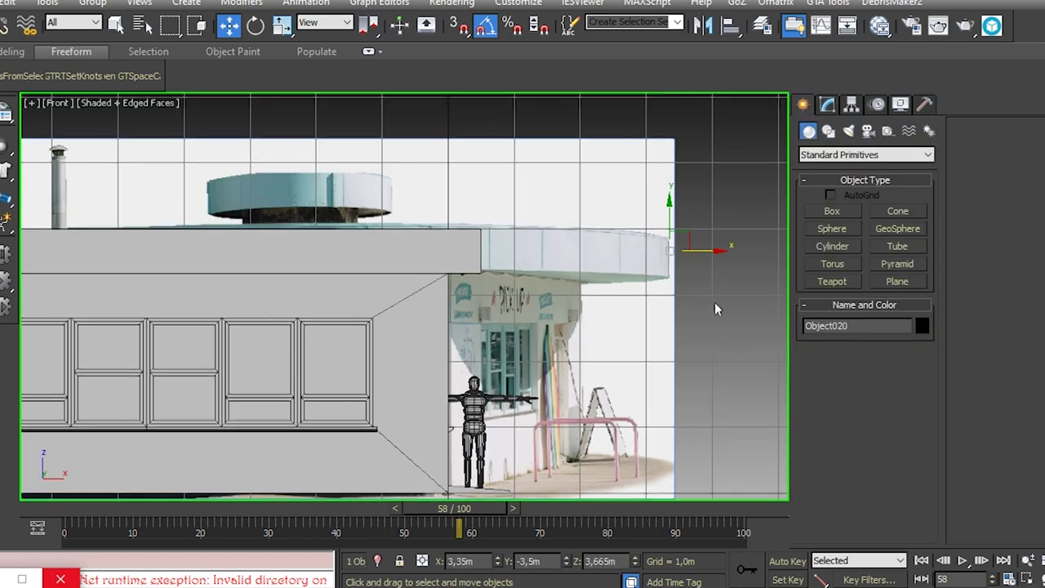
Step: Create a large cylinder beside the house, about 4.553 m in radius and 3.25 m high
{"action": "scroll", "coordinate": [702, 245], "scroll_direction": "down", "scroll_amount": 2}
{"action": "middle_click_drag", "start_coordinate": [705, 236], "coordinate": [768, 286], "text": "alt"}
{"action": "left_click", "coordinate": [832, 246]}
{"action": "middle_click_drag", "start_coordinate": [490, 409], "coordinate": [506, 441], "text": "alt"}
{"action": "middle_click_drag", "start_coordinate": [470, 474], "coordinate": [470, 392]}
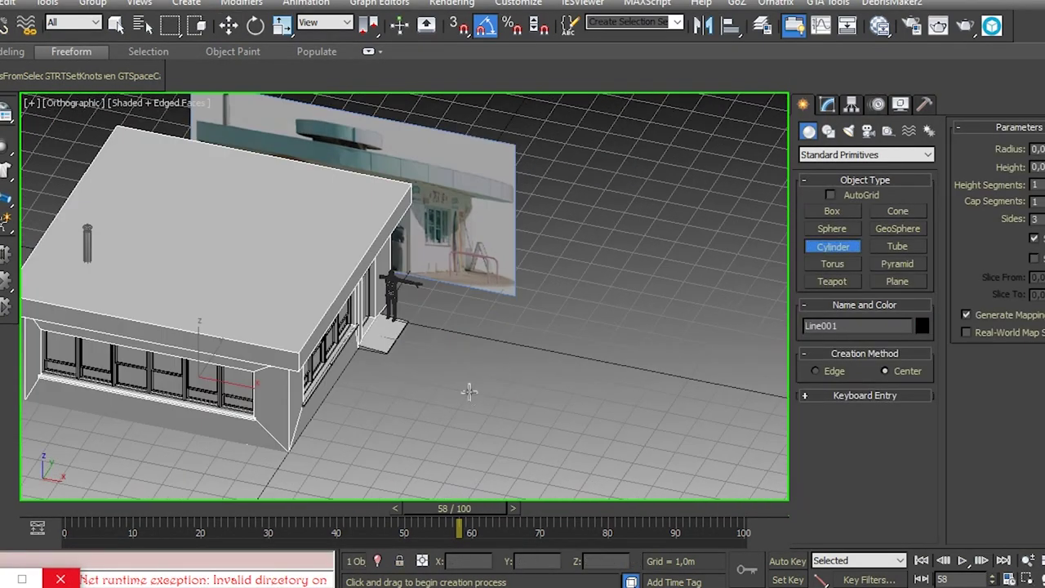
{"action": "left_click", "coordinate": [564, 356]}
{"action": "key", "text": "f"}
{"action": "key", "text": "w"}
{"action": "scroll", "coordinate": [562, 277], "scroll_direction": "up", "scroll_amount": 2}
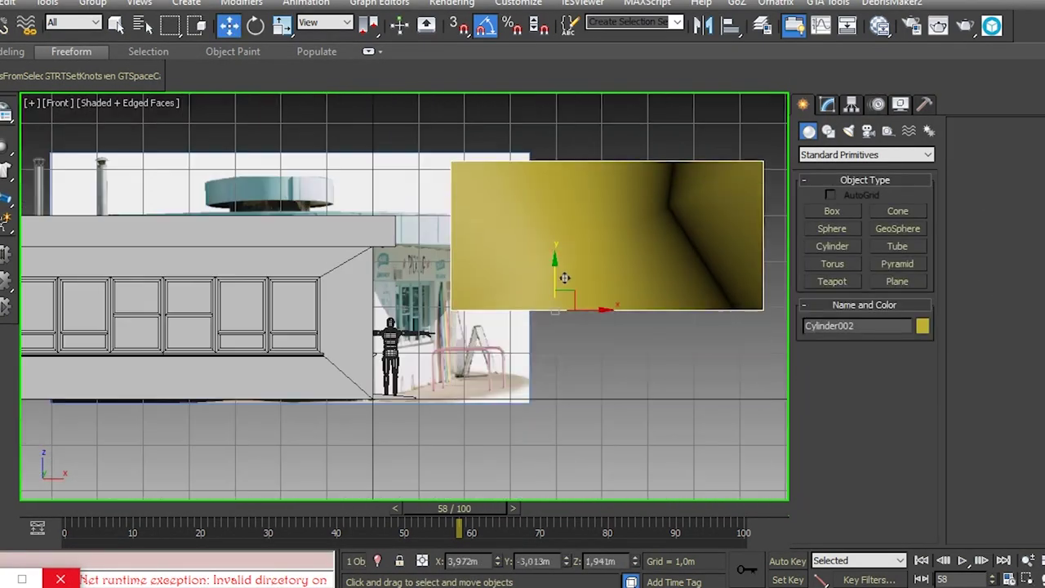
Step: Give the large cylinder 24 sides and snap its centre to the roof's side edge at X 0.503 m
{"action": "left_click", "coordinate": [827, 104]}
{"action": "key", "text": "shift+z"}
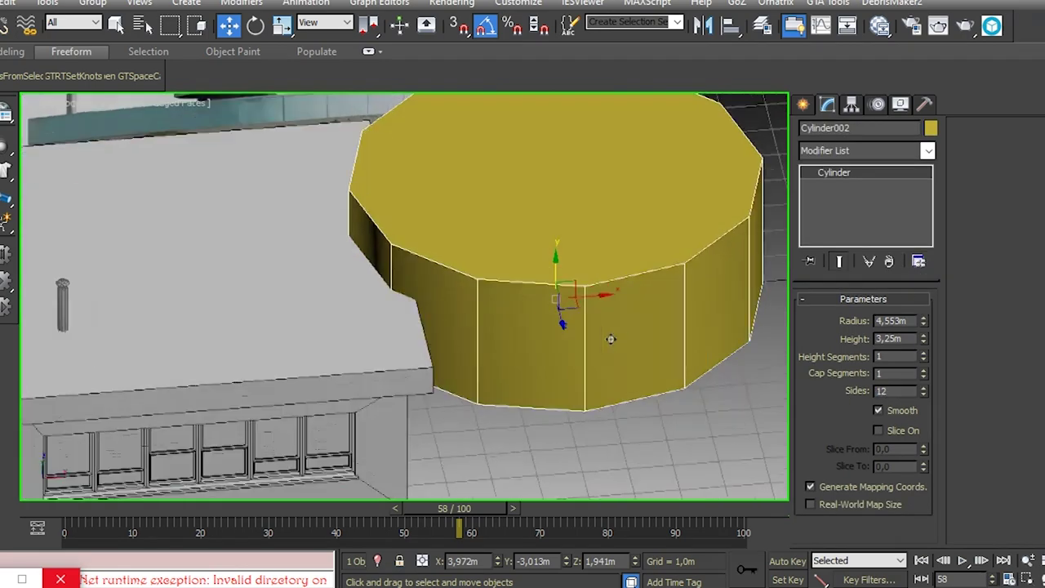
{"action": "key", "text": "shift+z"}
{"action": "key", "text": "s"}
{"action": "left_click_drag", "start_coordinate": [551, 266], "coordinate": [384, 295]}
{"action": "scroll", "coordinate": [406, 284], "scroll_direction": "up", "scroll_amount": 2}
{"action": "key", "text": "f"}
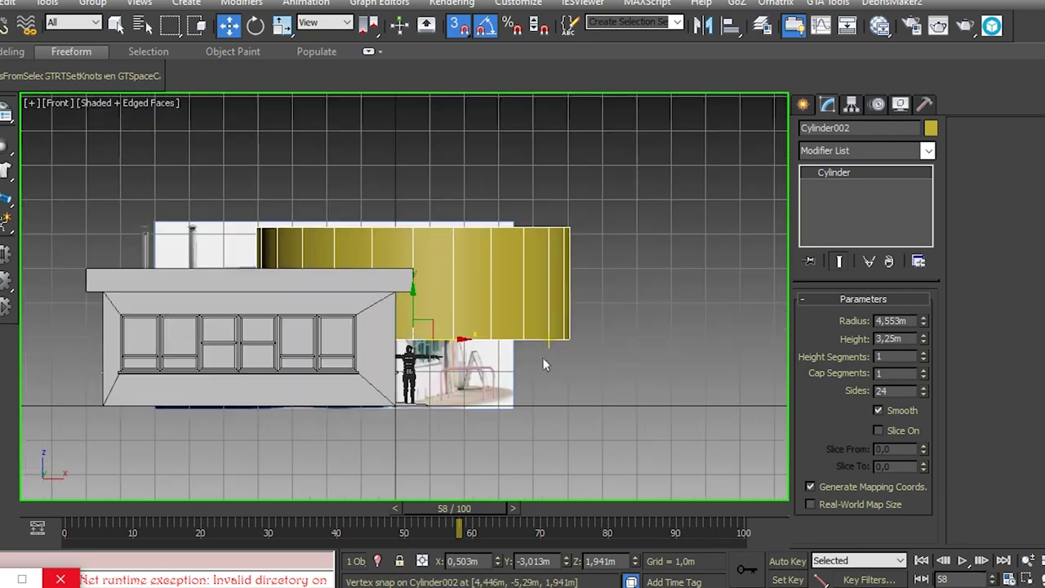
Step: Make the cylinder see-through and scale it down until its outer edge meets the guide strip
{"action": "key", "text": "alt+x"}
{"action": "right_click", "coordinate": [567, 322]}
{"action": "left_click", "coordinate": [433, 355]}
{"action": "key", "text": "shift+z"}
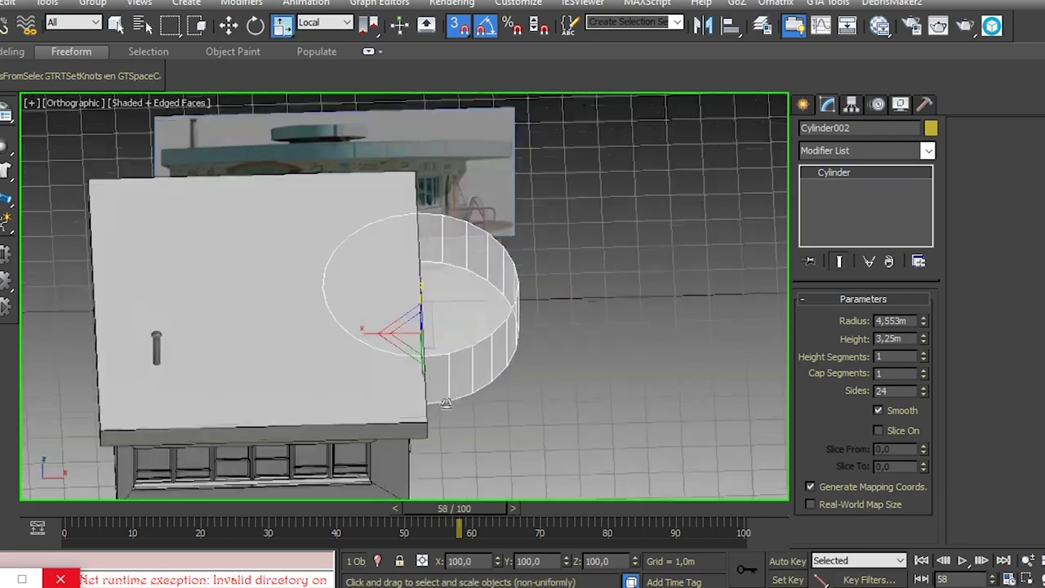
{"action": "key", "text": "shift+z"}
{"action": "key", "text": "r"}
{"action": "key", "text": "shift+z"}
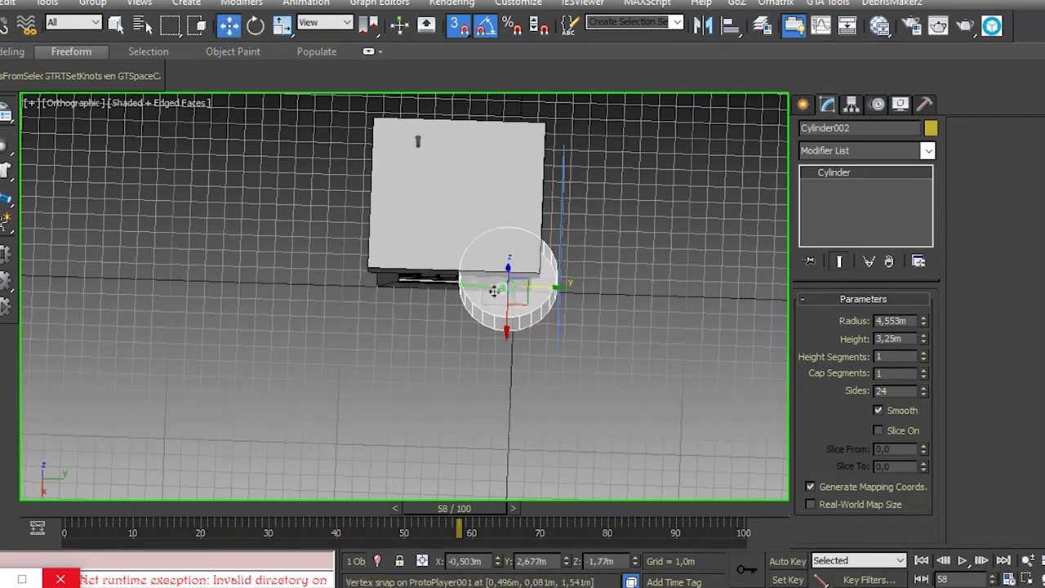
Step: Centre the cylinder on the middle of the roof's side edge at Y -3.5 m
{"action": "scroll", "coordinate": [466, 168], "scroll_direction": "up", "scroll_amount": 2}
{"action": "left_click", "coordinate": [466, 168]}
{"action": "key", "text": "w"}
{"action": "key", "text": "2"}
{"action": "left_click", "coordinate": [372, 294]}
{"action": "key", "text": "shift+z"}
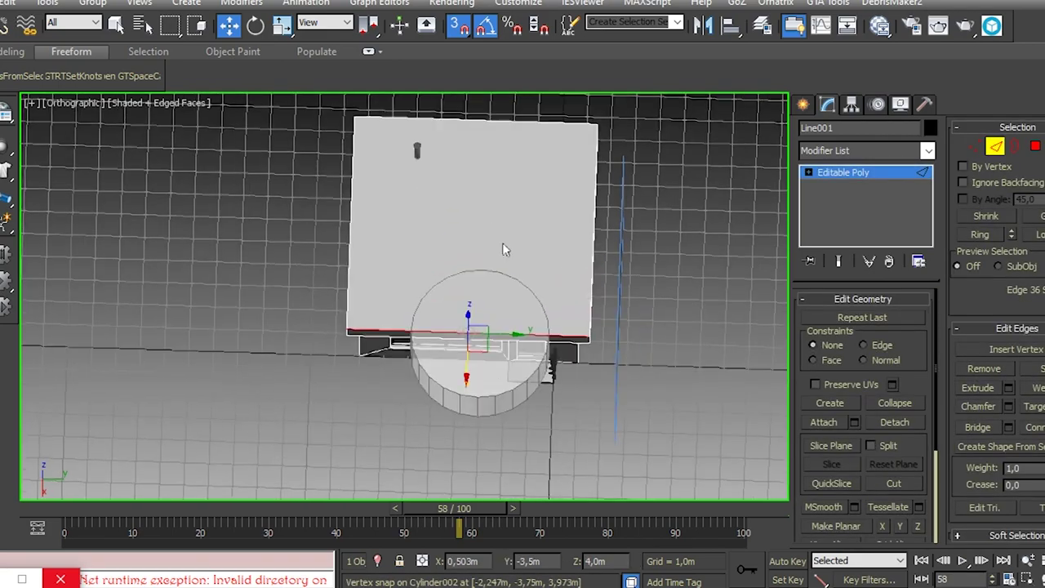
{"action": "middle_click_drag", "start_coordinate": [553, 372], "coordinate": [626, 245], "text": "alt"}
{"action": "left_click", "coordinate": [588, 434]}
{"action": "key", "text": "2"}
{"action": "left_click", "coordinate": [626, 245]}
Step: Stretch the cylinder along the roof's side to its corners and snap its base to the roof's lower edge at Z 3.33 m
{"action": "right_click", "coordinate": [625, 273]}
{"action": "left_click", "coordinate": [633, 310]}
{"action": "left_click_drag", "start_coordinate": [594, 281], "coordinate": [600, 266]}
{"action": "middle_click_drag", "start_coordinate": [600, 265], "coordinate": [596, 306], "text": "alt"}
{"action": "key", "text": "w"}
{"action": "left_click_drag", "start_coordinate": [586, 313], "coordinate": [583, 253]}
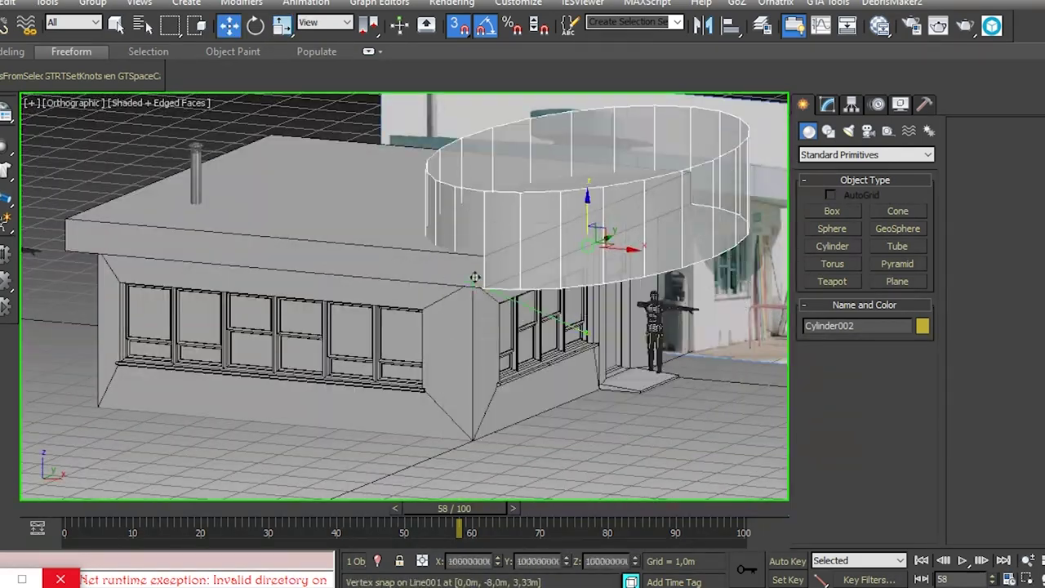
Step: Reduce the cylinder's height to about 0.6 m to match the roof's fascia and convert it to an editable poly
{"action": "middle_click_drag", "start_coordinate": [584, 253], "coordinate": [539, 231], "text": "alt"}
{"action": "scroll", "coordinate": [550, 299], "scroll_direction": "up", "scroll_amount": 3}
{"action": "left_click", "coordinate": [827, 104]}
{"action": "left_click_drag", "start_coordinate": [923, 341], "coordinate": [924, 359]}
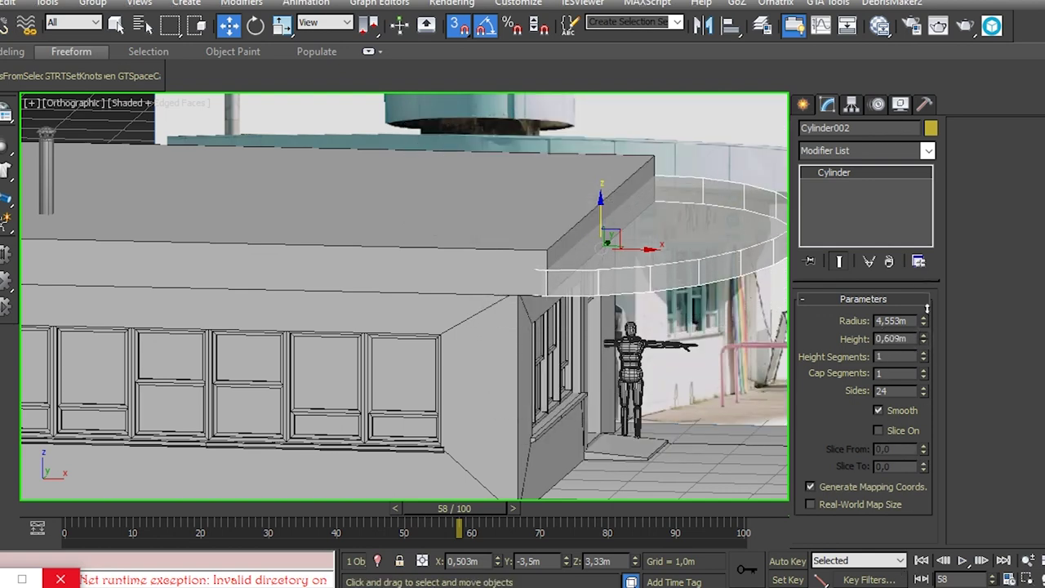
{"action": "right_click", "coordinate": [542, 261]}
{"action": "left_click", "coordinate": [583, 409]}
{"action": "scroll", "coordinate": [688, 206], "scroll_direction": "down", "scroll_amount": 2}
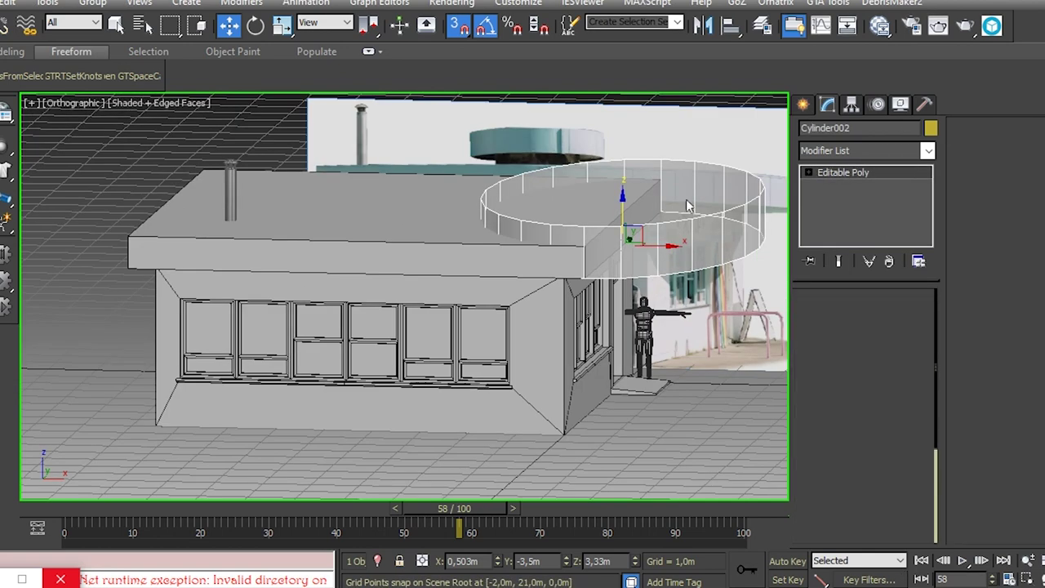
Step: Remove the cylinder's caps and the half inside the roof, and attach the remaining curved strip to the house
{"action": "key", "text": "4"}
{"action": "middle_click_drag", "start_coordinate": [686, 200], "coordinate": [614, 189], "text": "alt"}
{"action": "middle_click_drag", "start_coordinate": [595, 259], "coordinate": [451, 233], "text": "alt"}
{"action": "right_click", "coordinate": [583, 270]}
{"action": "left_click", "coordinate": [664, 427]}
{"action": "middle_click_drag", "start_coordinate": [664, 427], "coordinate": [646, 334], "text": "alt"}
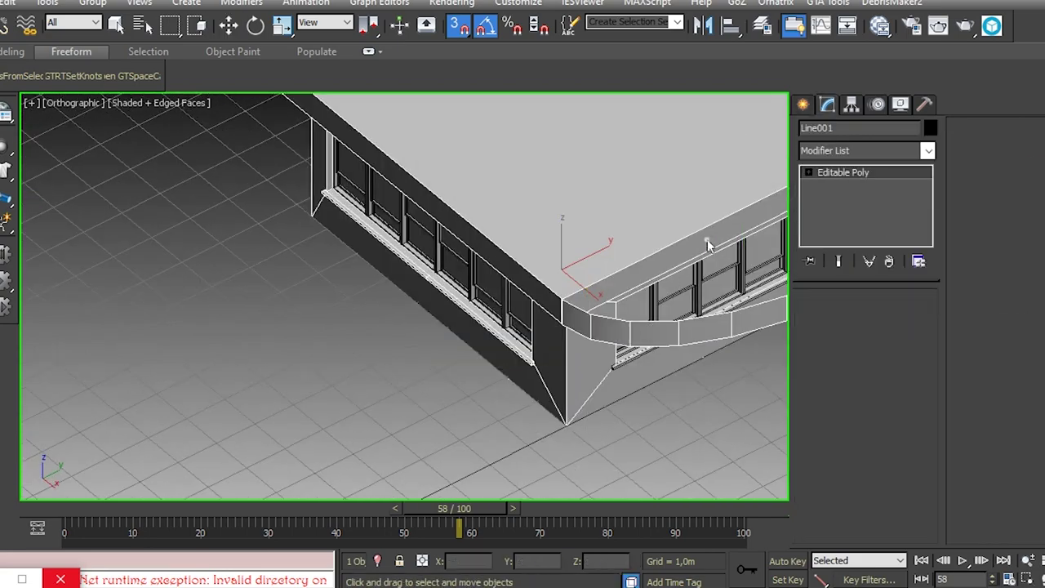
Step: Cut a new edge across the top of the house's roof, running between its two opposite sides
{"action": "key", "text": "4"}
{"action": "middle_click_drag", "start_coordinate": [704, 247], "coordinate": [589, 267], "text": "alt"}
{"action": "right_click", "coordinate": [590, 267]}
{"action": "left_click", "coordinate": [572, 235]}
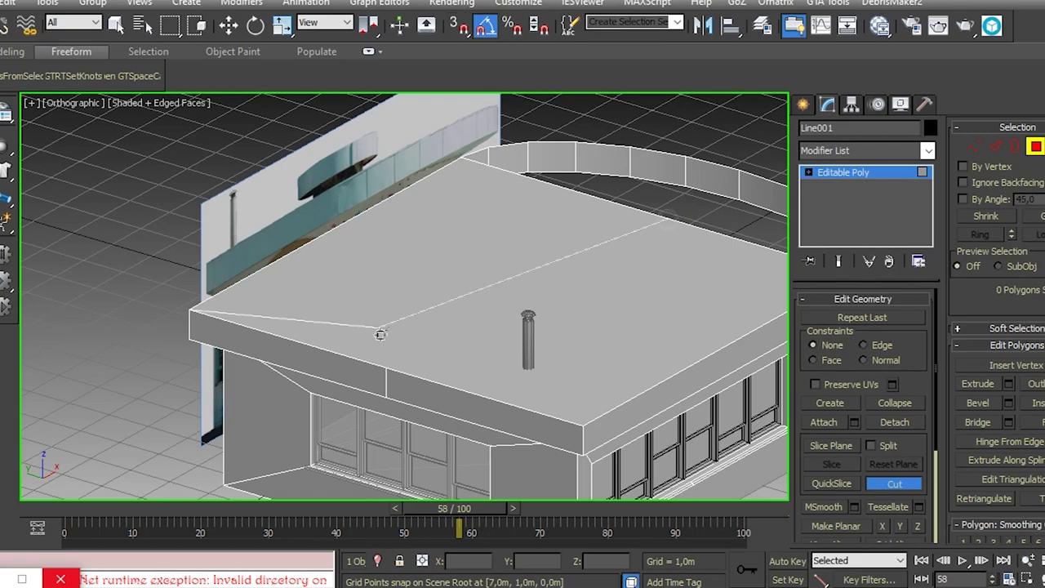
{"action": "key", "text": "1"}
{"action": "scroll", "coordinate": [373, 390], "scroll_direction": "down", "scroll_amount": 5}
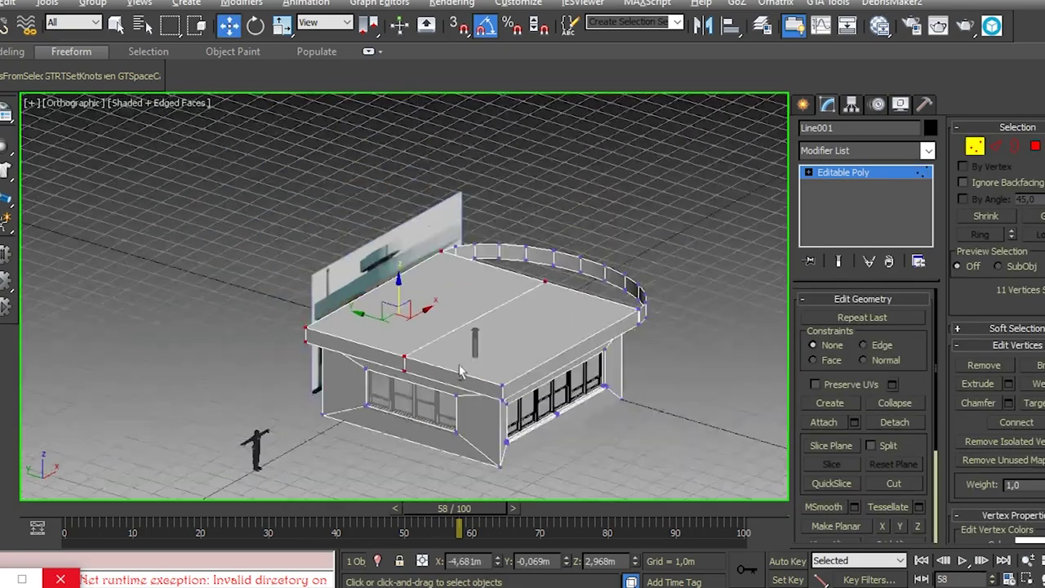
Step: Target-weld the upper and lower end vertices of the curved strip to the adjoining roof corner
{"action": "middle_click_drag", "start_coordinate": [373, 389], "coordinate": [570, 416], "text": "alt"}
{"action": "middle_click_drag", "start_coordinate": [490, 229], "coordinate": [539, 346], "text": "alt"}
{"action": "scroll", "coordinate": [539, 345], "scroll_direction": "up", "scroll_amount": 10}
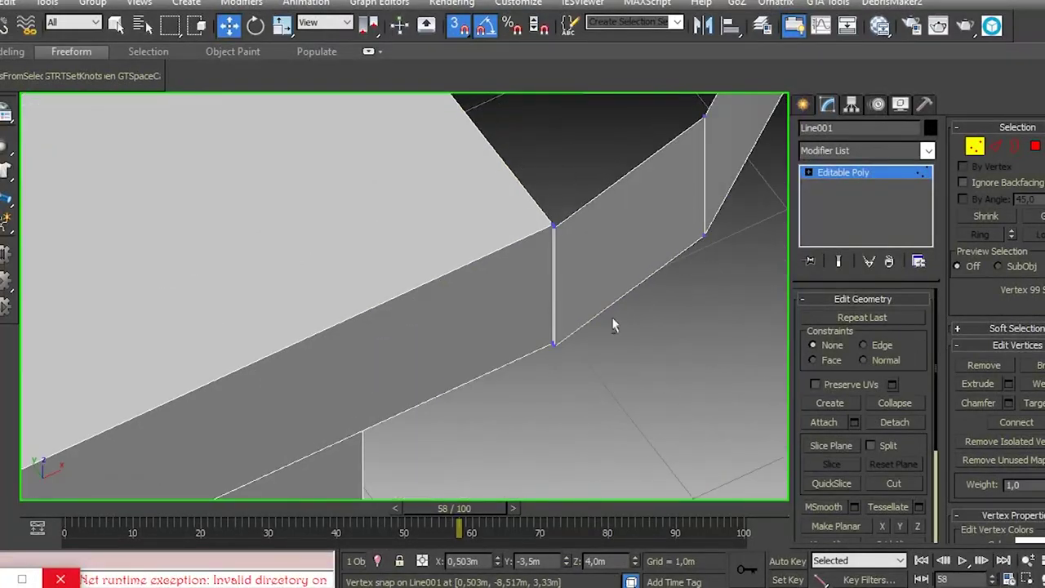
{"action": "right_click", "coordinate": [677, 219]}
{"action": "left_click", "coordinate": [646, 343]}
{"action": "right_click", "coordinate": [719, 218]}
{"action": "left_click", "coordinate": [606, 547]}
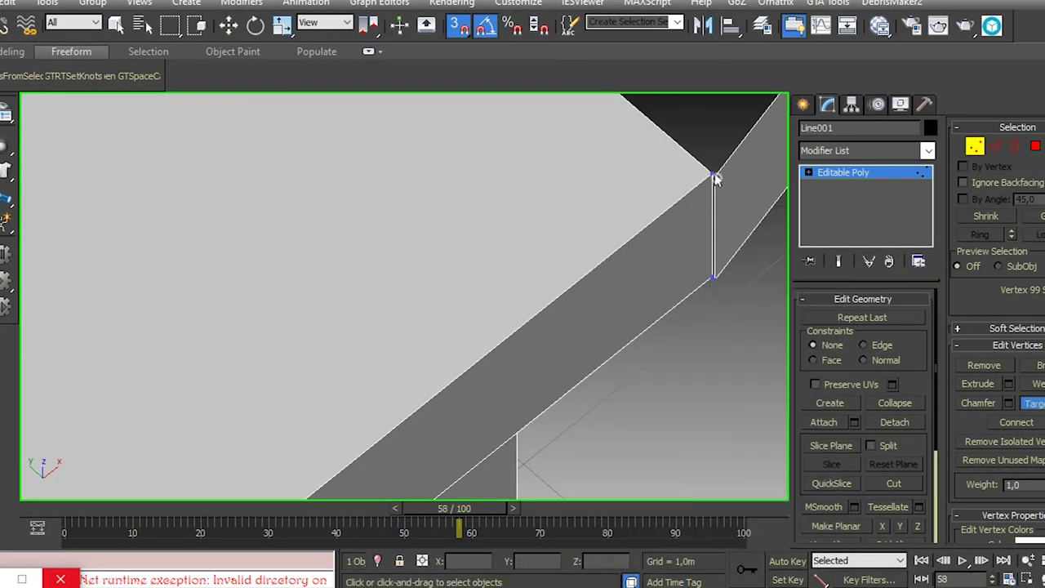
{"action": "left_click", "coordinate": [710, 276]}
Step: Target-weld the curved strip's other end vertices to the opposite roof corner
{"action": "key", "text": "w"}
{"action": "scroll", "coordinate": [672, 224], "scroll_direction": "down", "scroll_amount": 6}
{"action": "scroll", "coordinate": [538, 285], "scroll_direction": "up", "scroll_amount": 7}
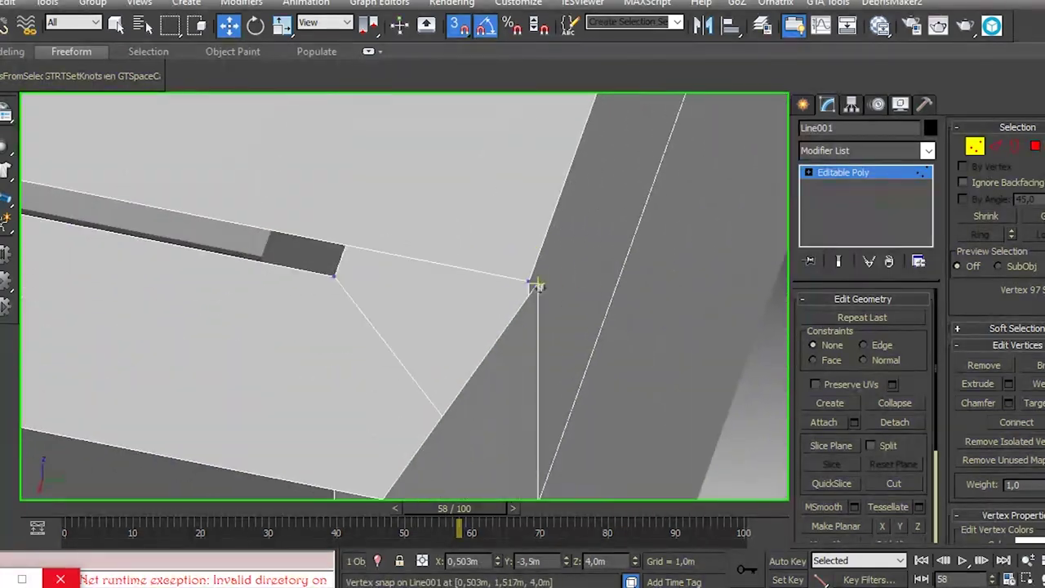
{"action": "right_click", "coordinate": [537, 284]}
{"action": "left_click", "coordinate": [518, 537]}
{"action": "middle_click_drag", "start_coordinate": [535, 490], "coordinate": [525, 400]}
{"action": "scroll", "coordinate": [525, 400], "scroll_direction": "down", "scroll_amount": 6}
{"action": "scroll", "coordinate": [463, 365], "scroll_direction": "up", "scroll_amount": 6}
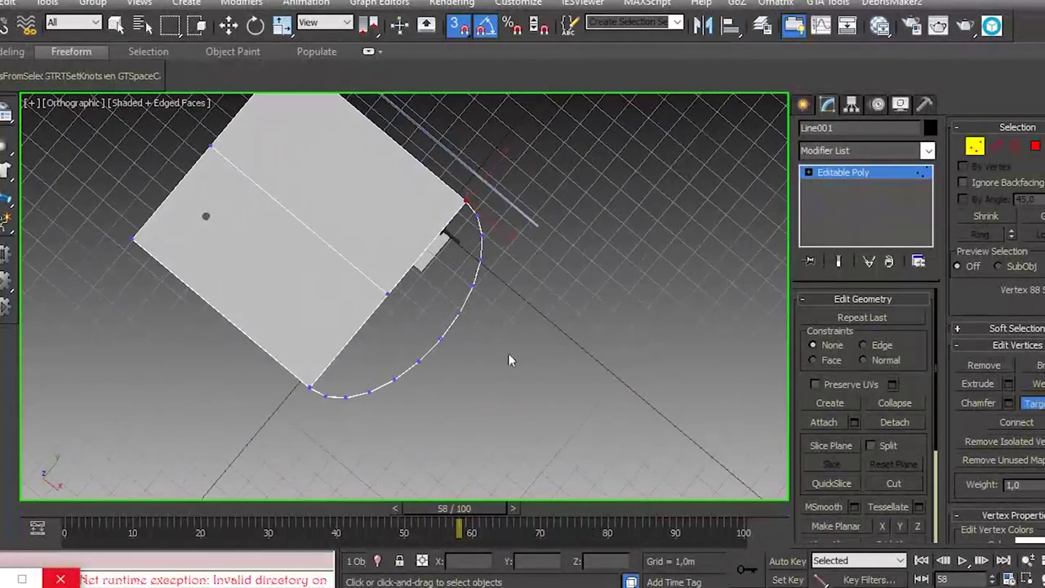
Step: Bridge the opposing lower edges of the curved strip pair by pair to fill the overhang's underside
{"action": "scroll", "coordinate": [389, 394], "scroll_direction": "up", "scroll_amount": 2}
{"action": "middle_click_drag", "start_coordinate": [499, 280], "coordinate": [602, 340], "text": "alt"}
{"action": "scroll", "coordinate": [596, 265], "scroll_direction": "up", "scroll_amount": 3}
{"action": "key", "text": "2"}
{"action": "key", "text": "w"}
{"action": "left_click", "coordinate": [978, 427]}
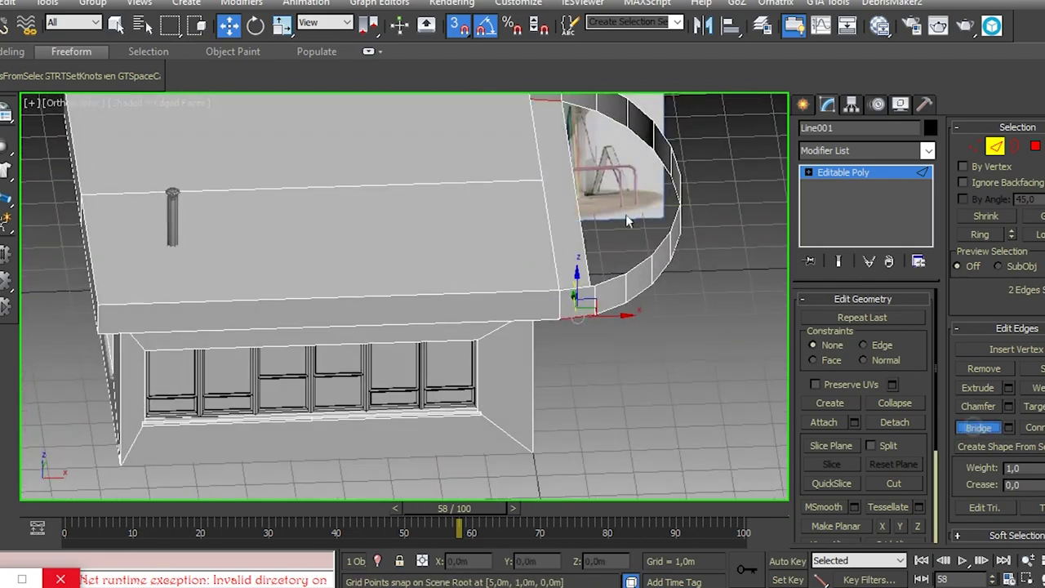
{"action": "key", "text": "s"}
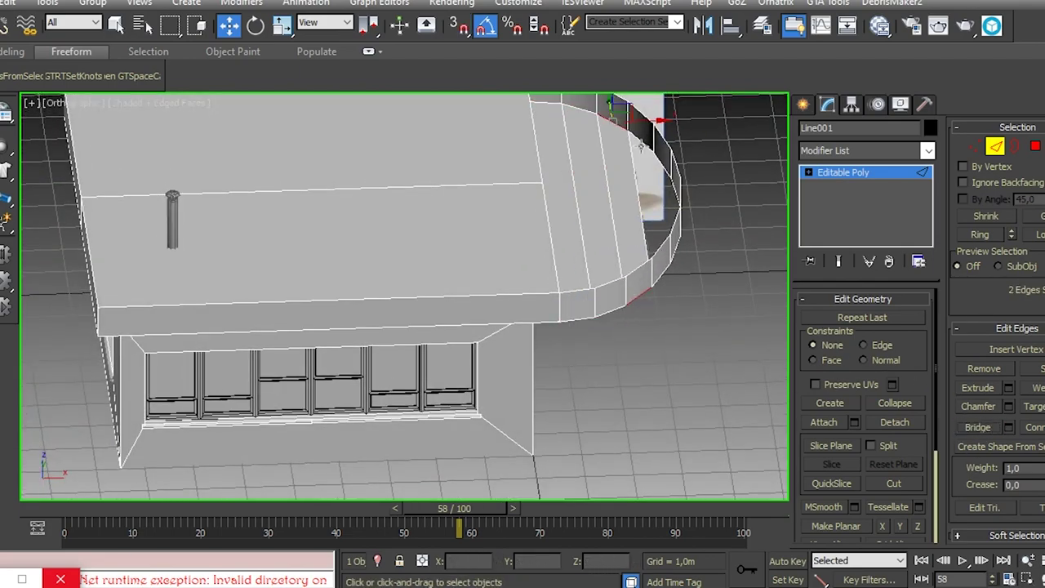
{"action": "middle_click_drag", "start_coordinate": [637, 196], "coordinate": [658, 166], "text": "alt"}
{"action": "left_click", "coordinate": [658, 165]}
{"action": "middle_click_drag", "start_coordinate": [633, 253], "coordinate": [628, 182], "text": "alt"}
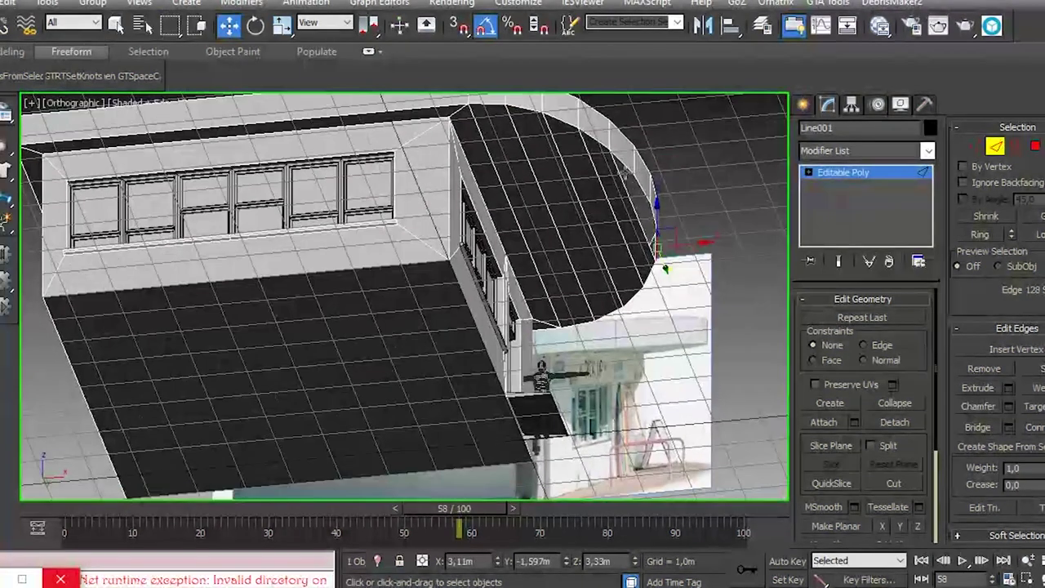
{"action": "middle_click_drag", "start_coordinate": [661, 278], "coordinate": [607, 224], "text": "alt"}
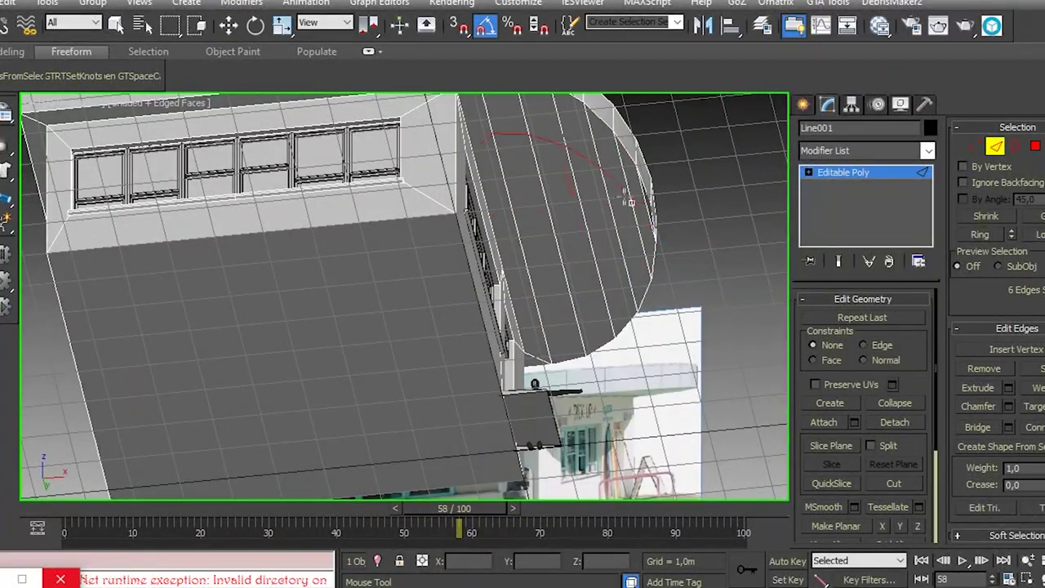
Step: Connect the underside's parallel edges with a line across the middle and target-weld its outer end to the curved rim
{"action": "middle_click_drag", "start_coordinate": [561, 241], "coordinate": [560, 210], "text": "alt"}
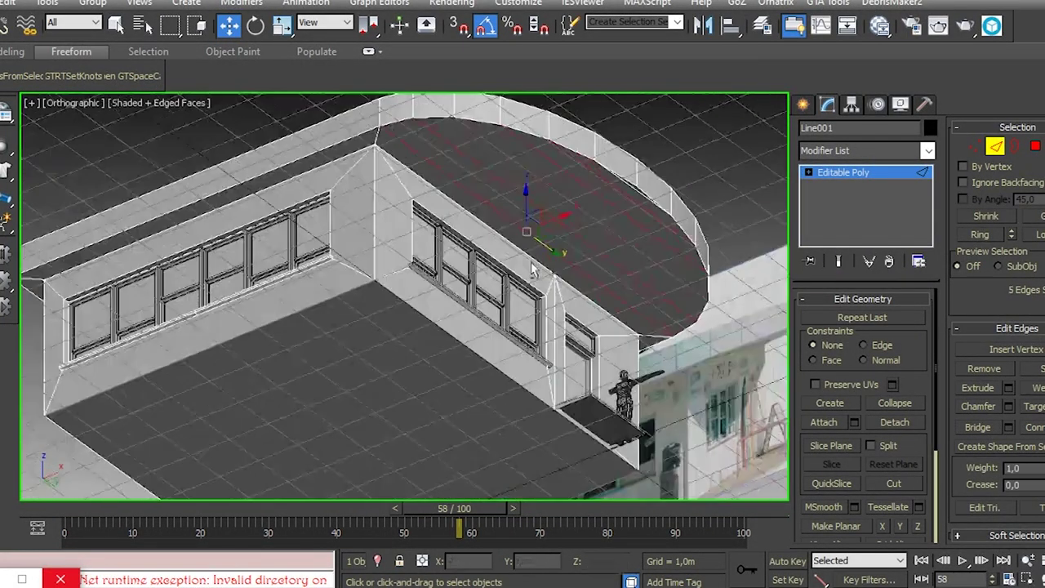
{"action": "scroll", "coordinate": [560, 210], "scroll_direction": "up", "scroll_amount": 3}
{"action": "right_click", "coordinate": [560, 209]}
{"action": "left_click", "coordinate": [558, 410]}
{"action": "left_click", "coordinate": [538, 433]}
{"action": "left_click", "coordinate": [627, 187]}
{"action": "scroll", "coordinate": [613, 183], "scroll_direction": "up", "scroll_amount": 3}
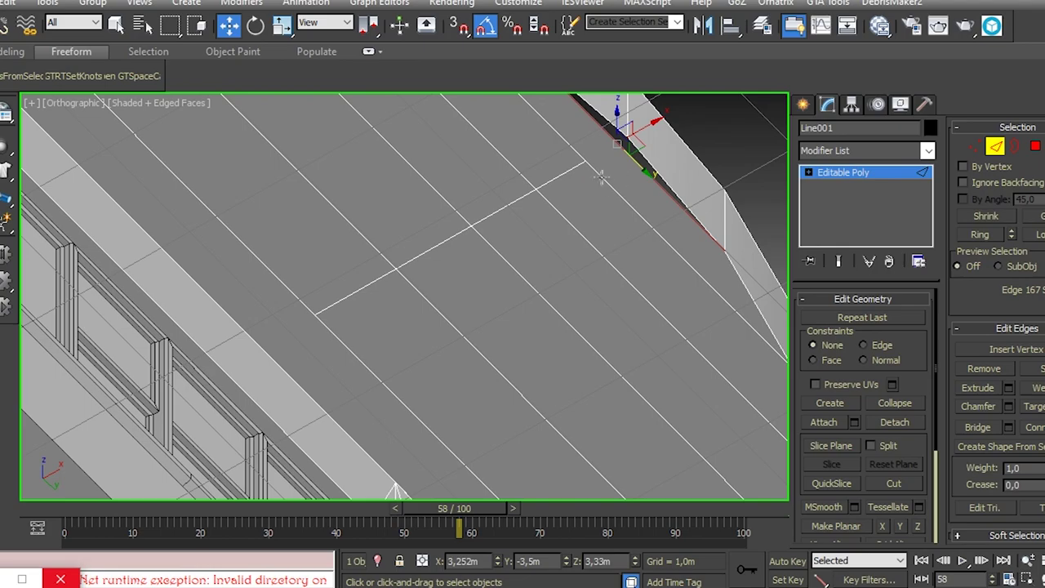
{"action": "left_click", "coordinate": [649, 193]}
{"action": "right_click", "coordinate": [659, 262]}
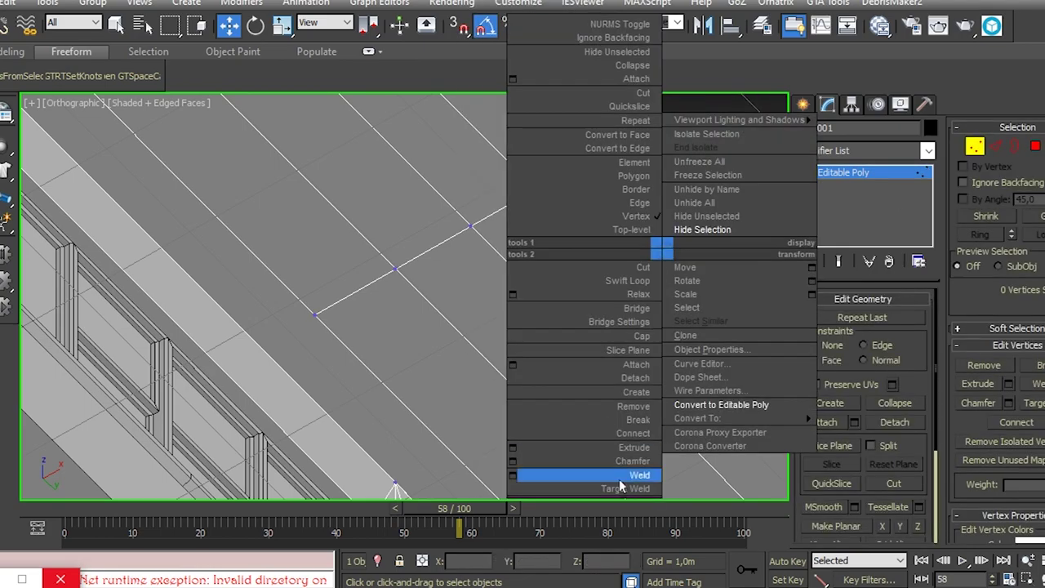
{"action": "left_click", "coordinate": [586, 163]}
Step: Select the overhang's underside polygons and copy them up to the roof's upper edge to form the top surface
{"action": "scroll", "coordinate": [604, 189], "scroll_direction": "down", "scroll_amount": 5}
{"action": "middle_click_drag", "start_coordinate": [596, 180], "coordinate": [620, 245], "text": "alt"}
{"action": "scroll", "coordinate": [621, 245], "scroll_direction": "up", "scroll_amount": 2}
{"action": "key", "text": "w"}
{"action": "key", "text": "4"}
{"action": "left_click", "coordinate": [659, 352]}
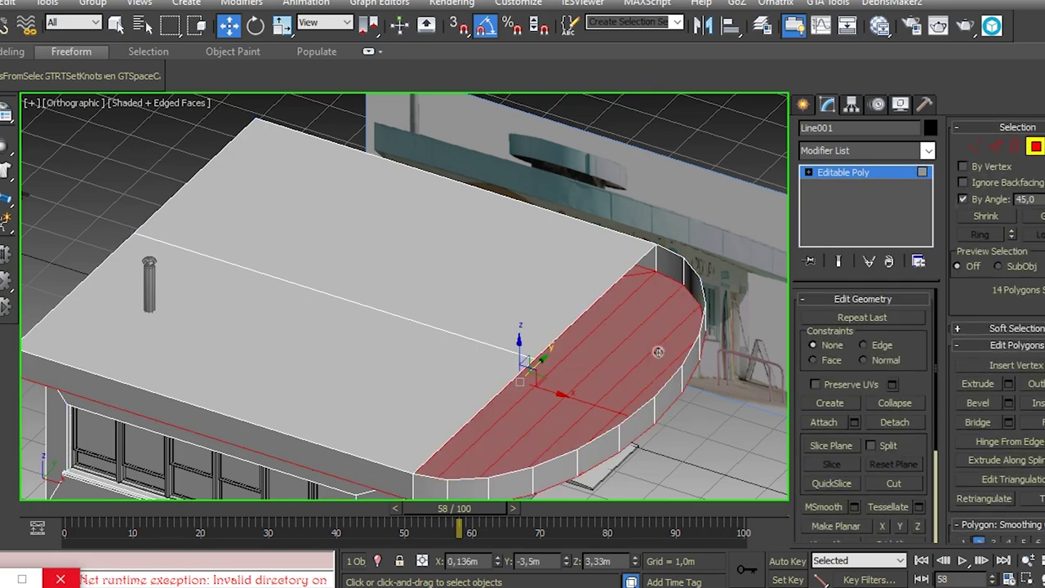
{"action": "middle_click_drag", "start_coordinate": [660, 352], "coordinate": [690, 279], "text": "alt"}
{"action": "middle_click_drag", "start_coordinate": [468, 287], "coordinate": [545, 482], "text": "alt"}
{"action": "middle_click_drag", "start_coordinate": [651, 274], "coordinate": [680, 288], "text": "alt"}
{"action": "left_click_drag", "start_coordinate": [722, 270], "coordinate": [722, 253], "text": "shift"}
{"action": "left_click", "coordinate": [601, 289]}
Step: Weld the overhang's overlapping vertices to the rim and roof with a 0.054 m threshold
{"action": "key", "text": "s"}
{"action": "key", "text": "1"}
{"action": "middle_click_drag", "start_coordinate": [680, 289], "coordinate": [756, 132], "text": "alt"}
{"action": "middle_click_drag", "start_coordinate": [621, 331], "coordinate": [614, 225], "text": "alt"}
{"action": "right_click", "coordinate": [614, 225]}
{"action": "left_click", "coordinate": [466, 431]}
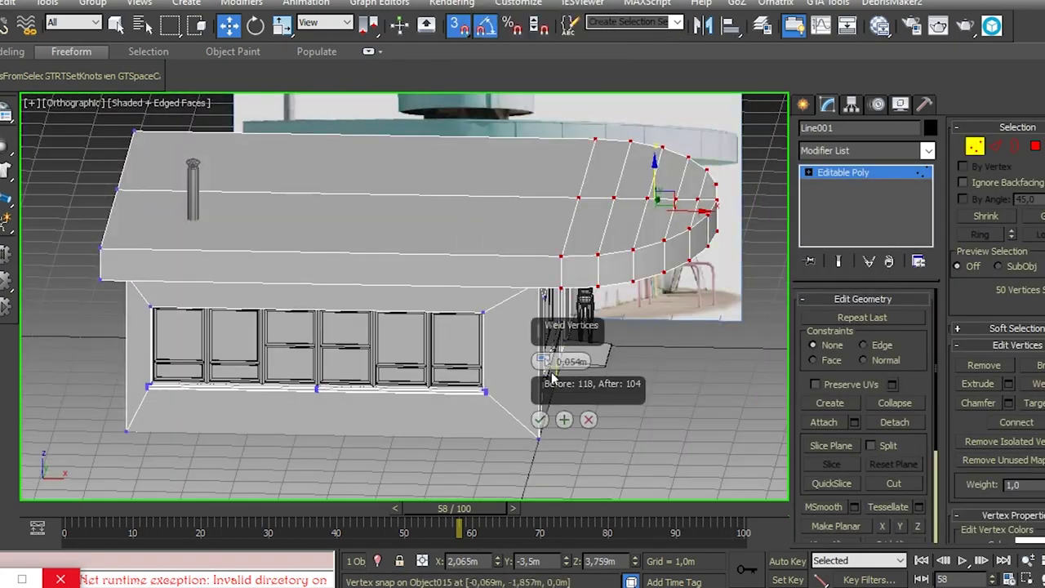
{"action": "left_click", "coordinate": [539, 419]}
Step: Cut the overhang's underside through to the wall and target-weld its inner vertices onto the wall corner beside the entrance
{"action": "middle_click_drag", "start_coordinate": [539, 419], "coordinate": [682, 299], "text": "alt"}
{"action": "key", "text": "alt+c"}
{"action": "key", "text": "w"}
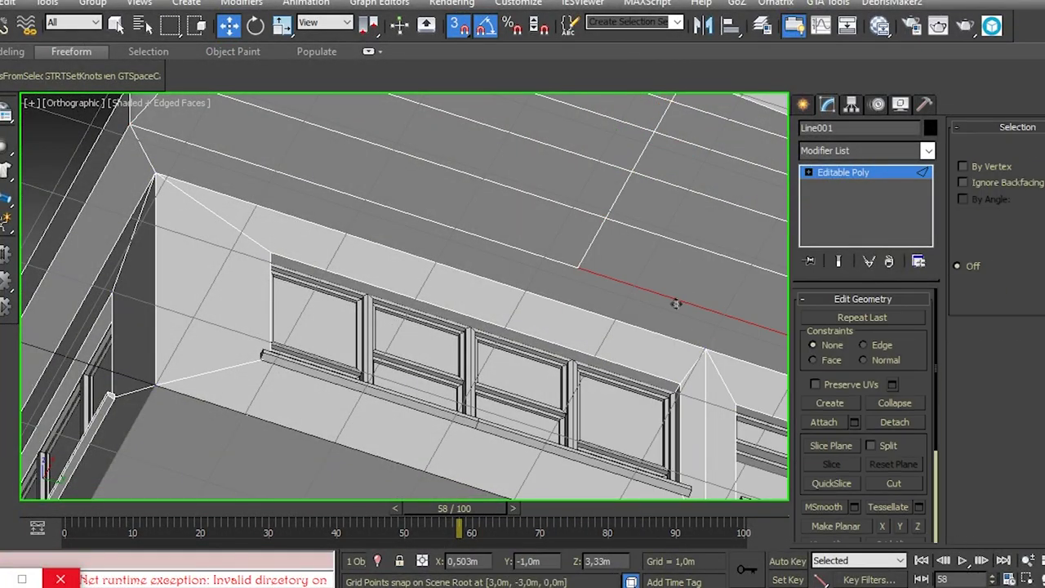
{"action": "right_click", "coordinate": [676, 304]}
{"action": "left_click", "coordinate": [583, 535]}
{"action": "scroll", "coordinate": [637, 359], "scroll_direction": "down", "scroll_amount": 3}
{"action": "middle_click_drag", "start_coordinate": [637, 359], "coordinate": [614, 310], "text": "alt"}
{"action": "scroll", "coordinate": [611, 304], "scroll_direction": "up", "scroll_amount": 2}
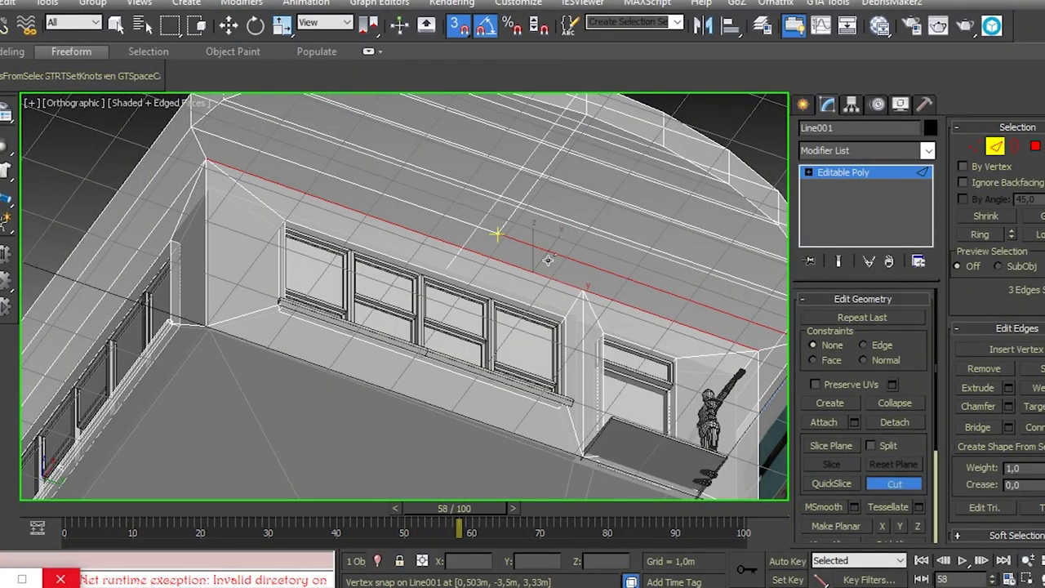
{"action": "middle_click_drag", "start_coordinate": [497, 235], "coordinate": [507, 239], "text": "alt"}
{"action": "right_click", "coordinate": [629, 271]}
{"action": "middle_click_drag", "start_coordinate": [629, 271], "coordinate": [641, 242], "text": "alt"}
{"action": "key", "text": "1"}
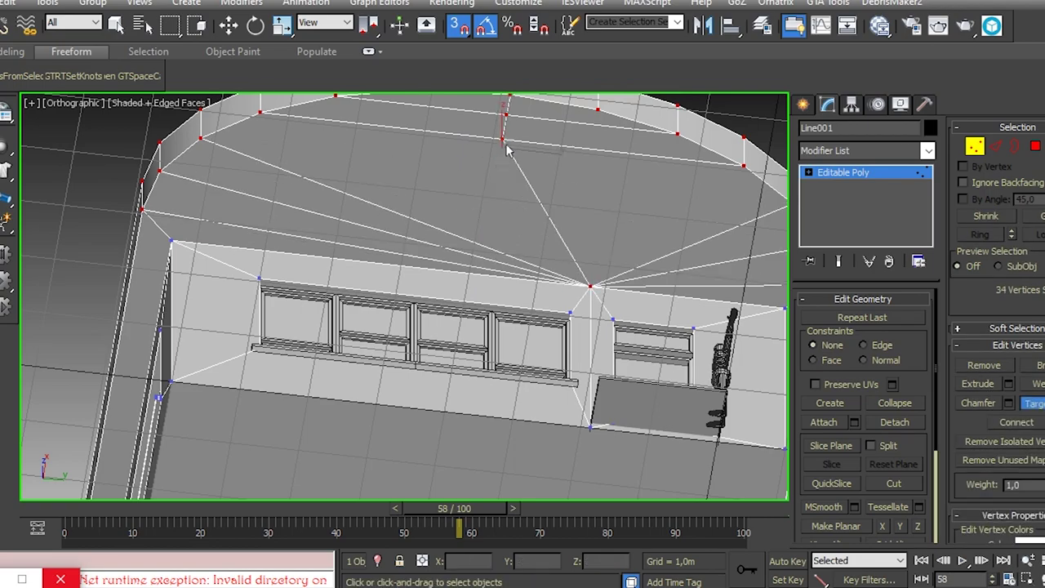
Step: Target-weld the top surface's inner vertices to the midpoint of the roof's far edge, and the stray vertex to the rim
{"action": "scroll", "coordinate": [593, 248], "scroll_direction": "down", "scroll_amount": 3}
{"action": "middle_click_drag", "start_coordinate": [498, 193], "coordinate": [572, 270], "text": "alt"}
{"action": "scroll", "coordinate": [584, 286], "scroll_direction": "up", "scroll_amount": 4}
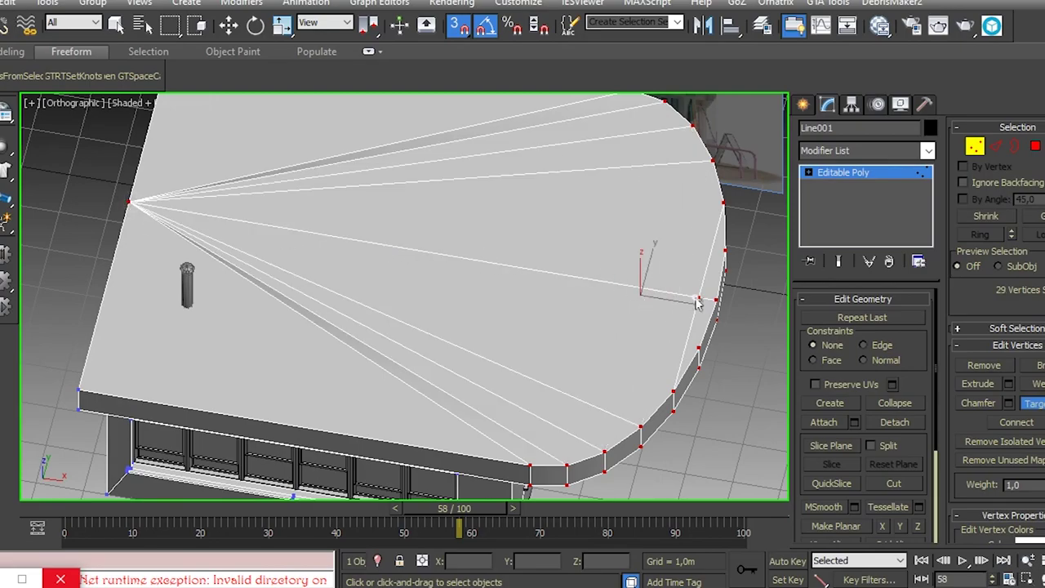
{"action": "scroll", "coordinate": [638, 314], "scroll_direction": "down", "scroll_amount": 4}
{"action": "middle_click_drag", "start_coordinate": [638, 313], "coordinate": [630, 294], "text": "alt"}
Step: Examine the reference photo's round rooftop structure and entrance area against the modelled roof
{"action": "scroll", "coordinate": [669, 250], "scroll_direction": "up", "scroll_amount": 5}
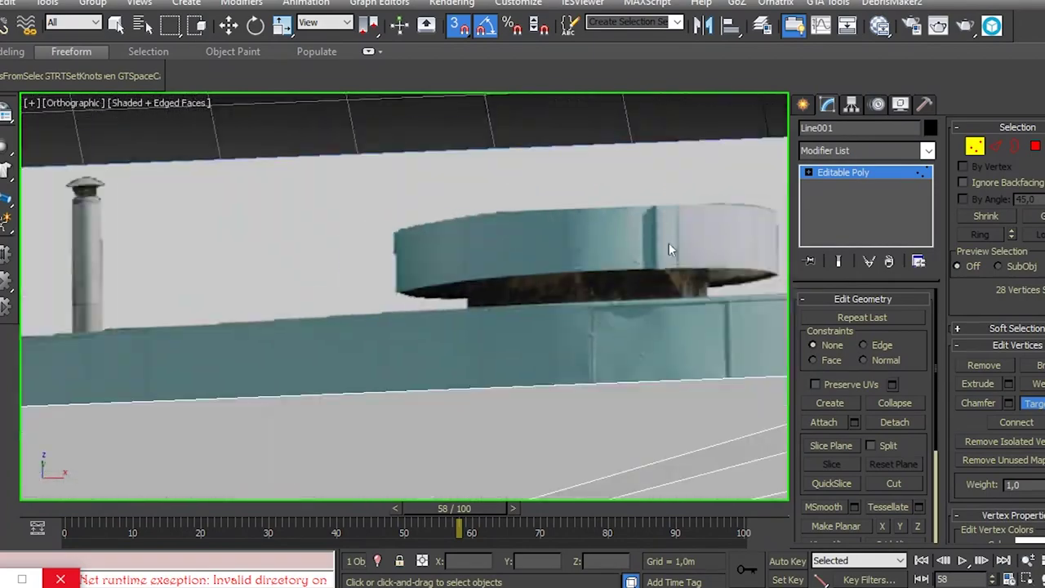
{"action": "scroll", "coordinate": [623, 291], "scroll_direction": "down", "scroll_amount": 5}
{"action": "scroll", "coordinate": [531, 387], "scroll_direction": "up", "scroll_amount": 3}
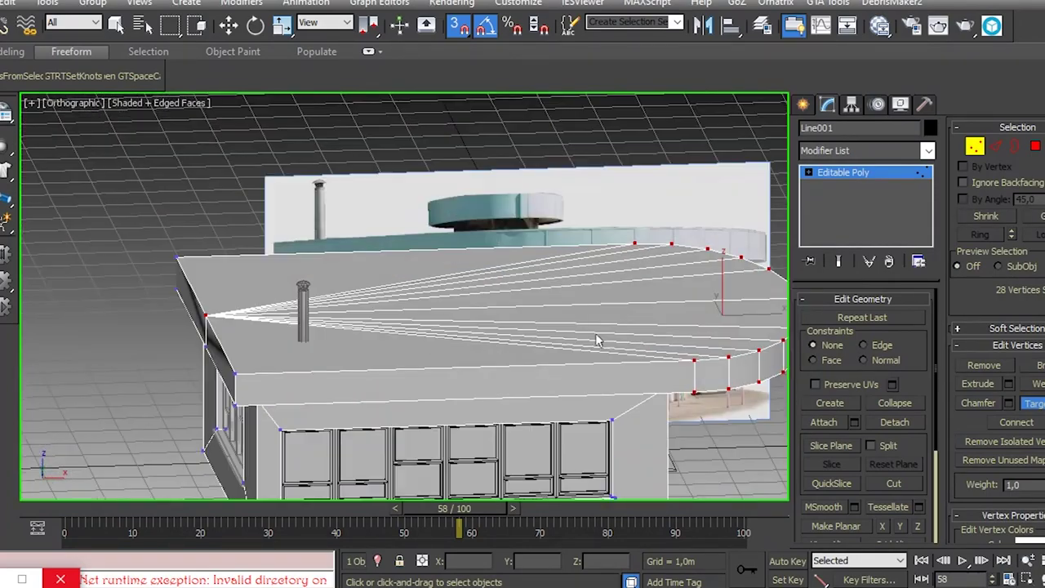
{"action": "scroll", "coordinate": [517, 252], "scroll_direction": "up", "scroll_amount": 4}
{"action": "scroll", "coordinate": [517, 252], "scroll_direction": "down", "scroll_amount": 5}
{"action": "middle_click_drag", "start_coordinate": [487, 296], "coordinate": [635, 433], "text": "alt"}
{"action": "key", "text": "r"}
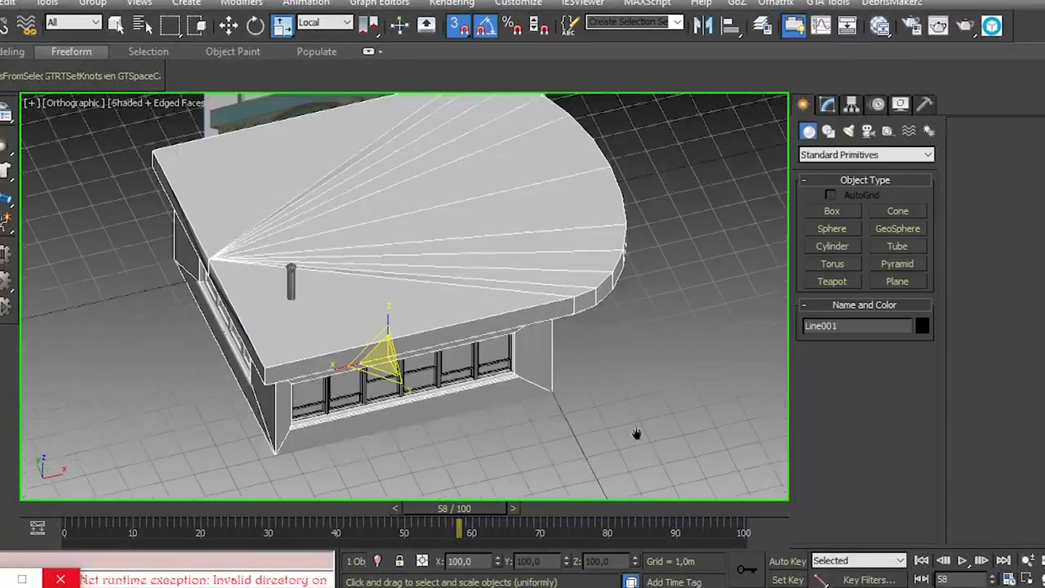
{"action": "scroll", "coordinate": [626, 300], "scroll_direction": "down", "scroll_amount": 3}
{"action": "middle_click_drag", "start_coordinate": [626, 300], "coordinate": [523, 310], "text": "alt"}
{"action": "scroll", "coordinate": [404, 294], "scroll_direction": "up", "scroll_amount": 4}
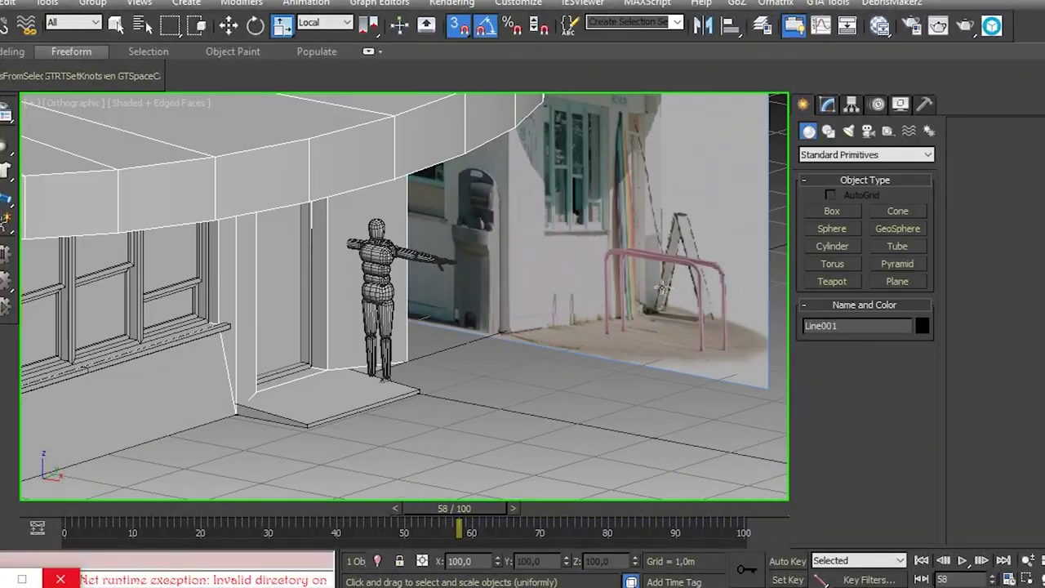
{"action": "scroll", "coordinate": [404, 294], "scroll_direction": "down", "scroll_amount": 1}
{"action": "middle_click_drag", "start_coordinate": [404, 293], "coordinate": [389, 365], "text": "alt"}
{"action": "scroll", "coordinate": [335, 237], "scroll_direction": "up", "scroll_amount": 3}
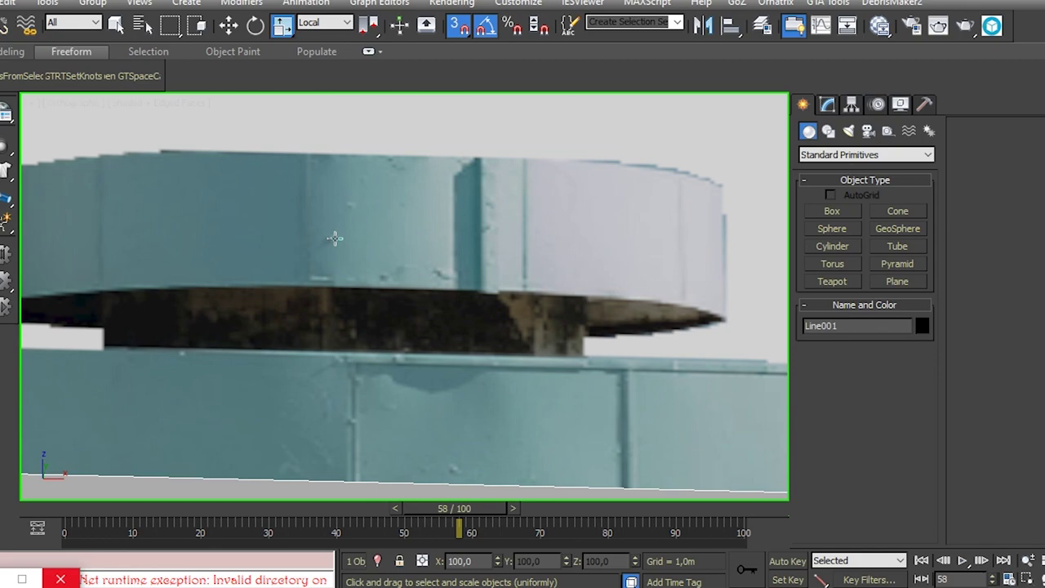
{"action": "scroll", "coordinate": [643, 350], "scroll_direction": "down", "scroll_amount": 5}
{"action": "middle_click_drag", "start_coordinate": [643, 350], "coordinate": [562, 351], "text": "alt"}
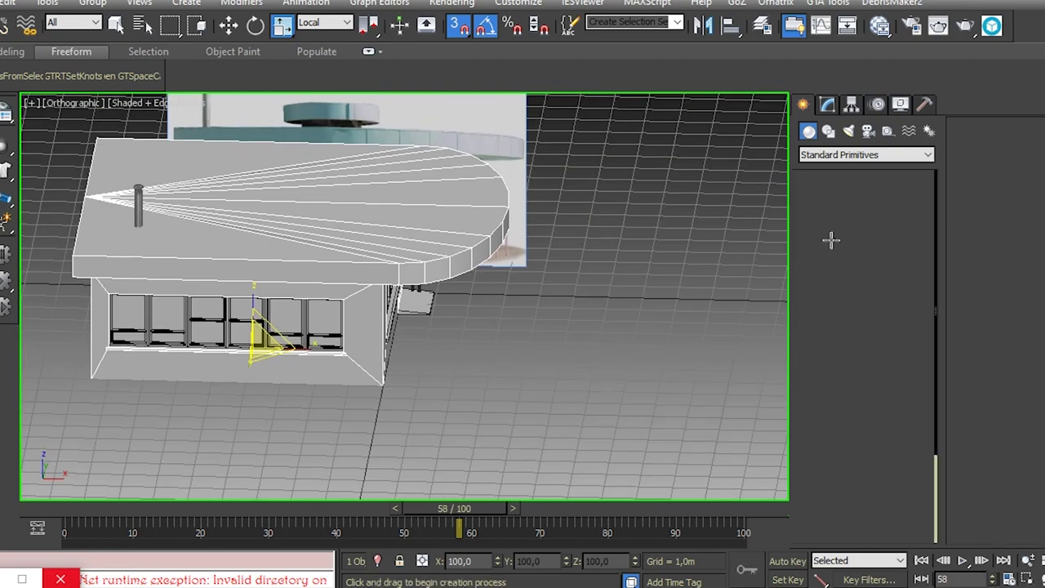
Step: Create a cylinder and place it over the round rooftop structure of the reference photo in the front view
{"action": "left_click", "coordinate": [634, 319]}
{"action": "left_click_drag", "start_coordinate": [564, 349], "coordinate": [392, 245]}
{"action": "key", "text": "w"}
{"action": "key", "text": "f"}
{"action": "scroll", "coordinate": [558, 329], "scroll_direction": "down", "scroll_amount": 5}
{"action": "scroll", "coordinate": [392, 245], "scroll_direction": "up", "scroll_amount": 6}
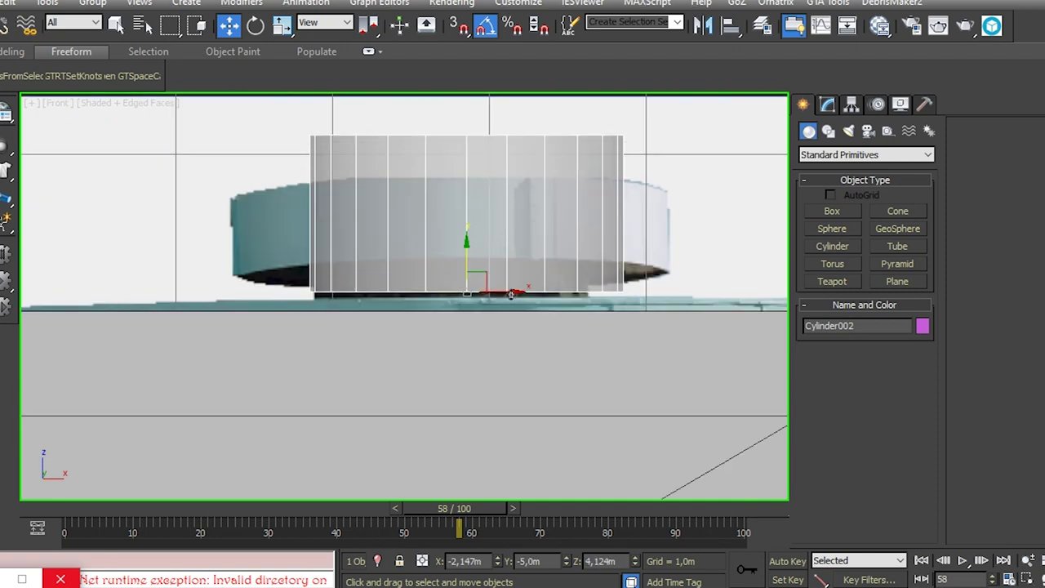
Step: Scale the cylinder down to the width of the photo's dark neck and raise its base to Z 4.322 m
{"action": "right_click", "coordinate": [459, 294]}
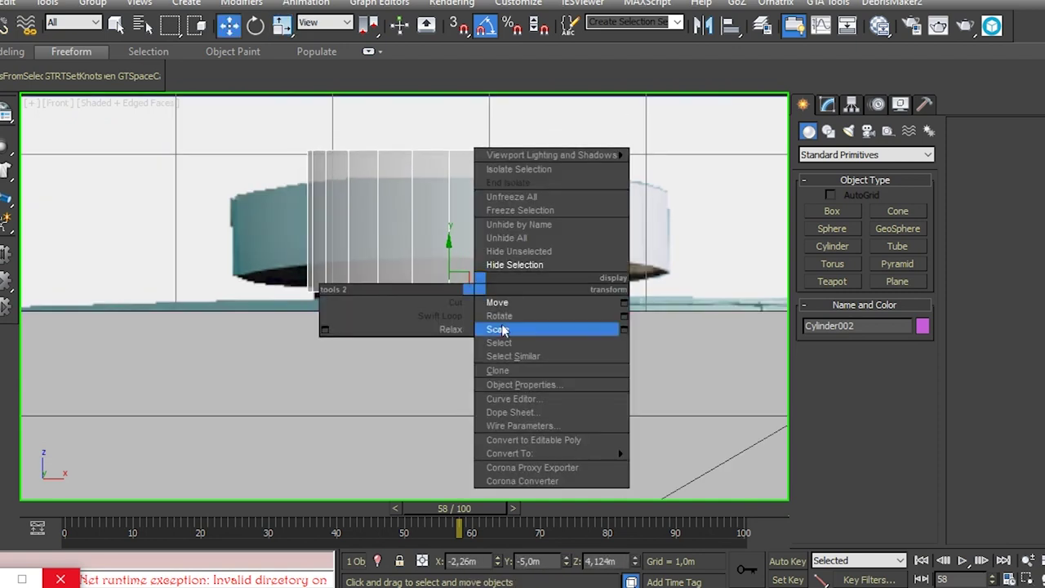
{"action": "left_click", "coordinate": [498, 327]}
{"action": "left_click_drag", "start_coordinate": [459, 278], "coordinate": [459, 285]}
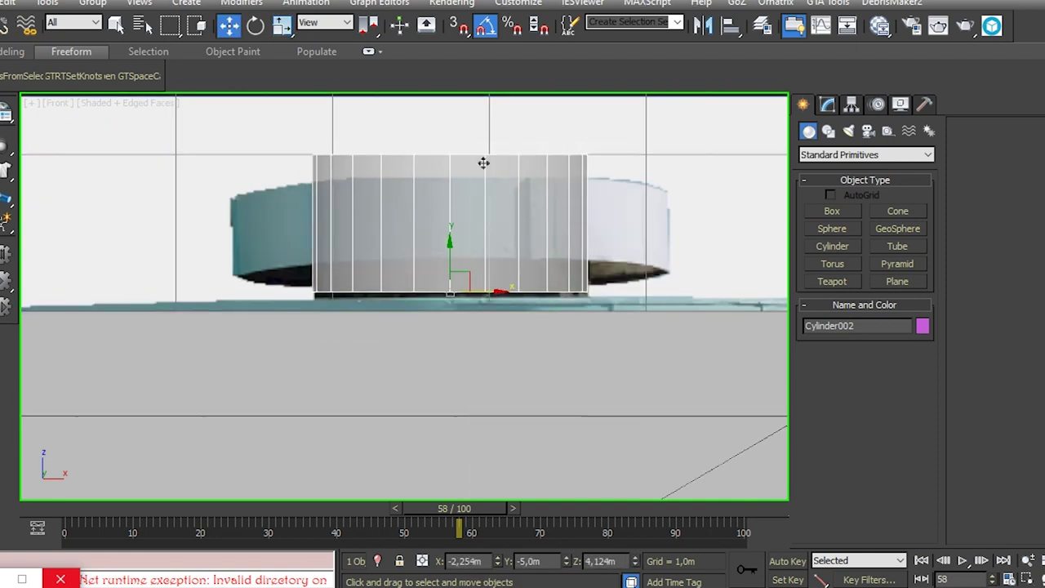
{"action": "scroll", "coordinate": [449, 215], "scroll_direction": "down", "scroll_amount": 2}
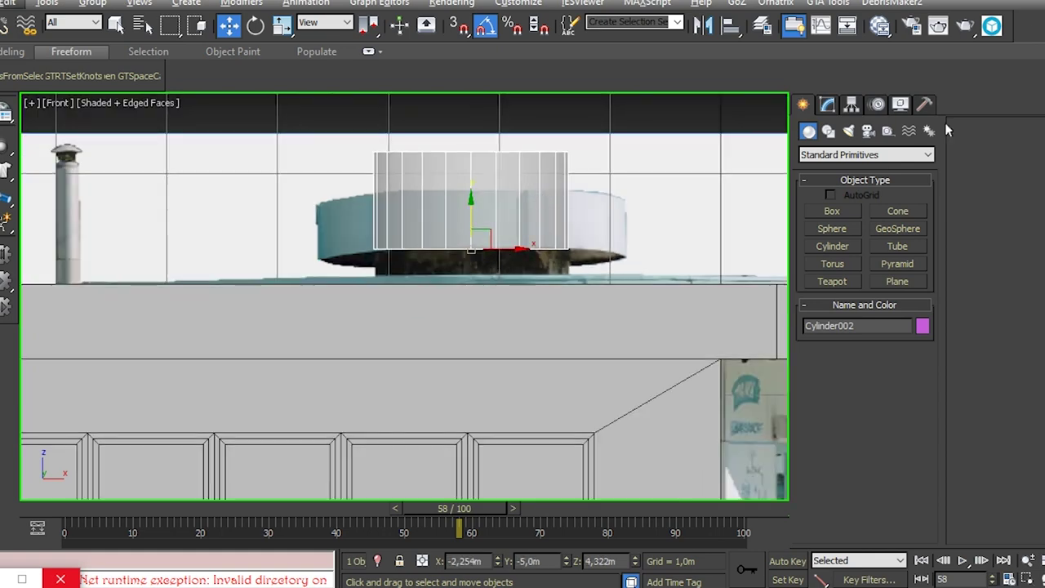
Step: Set the cylinder's height to 0.601 m and its number of sides to 16
{"action": "left_click", "coordinate": [827, 103]}
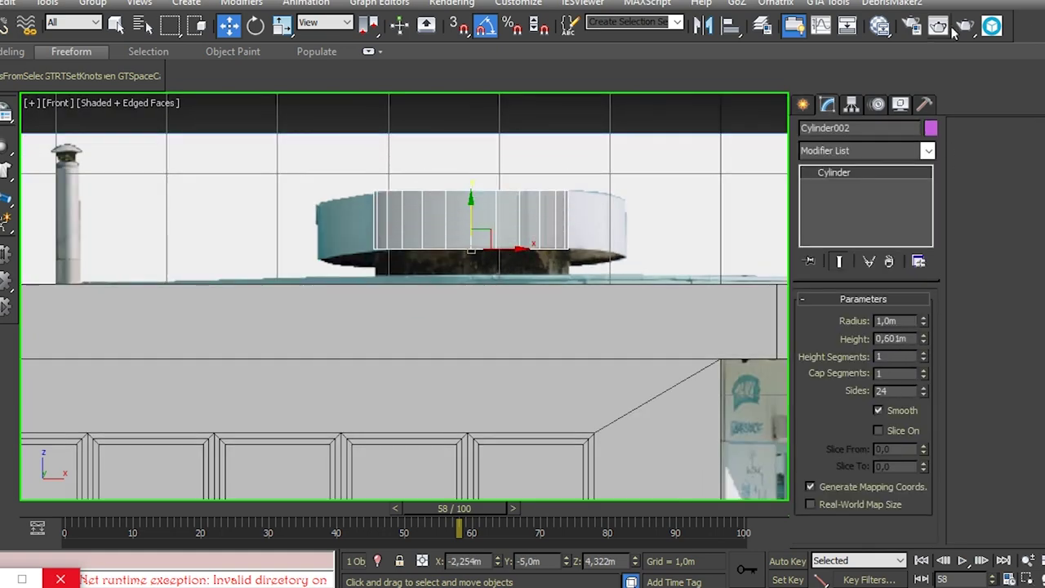
{"action": "type", "text": "18p"}
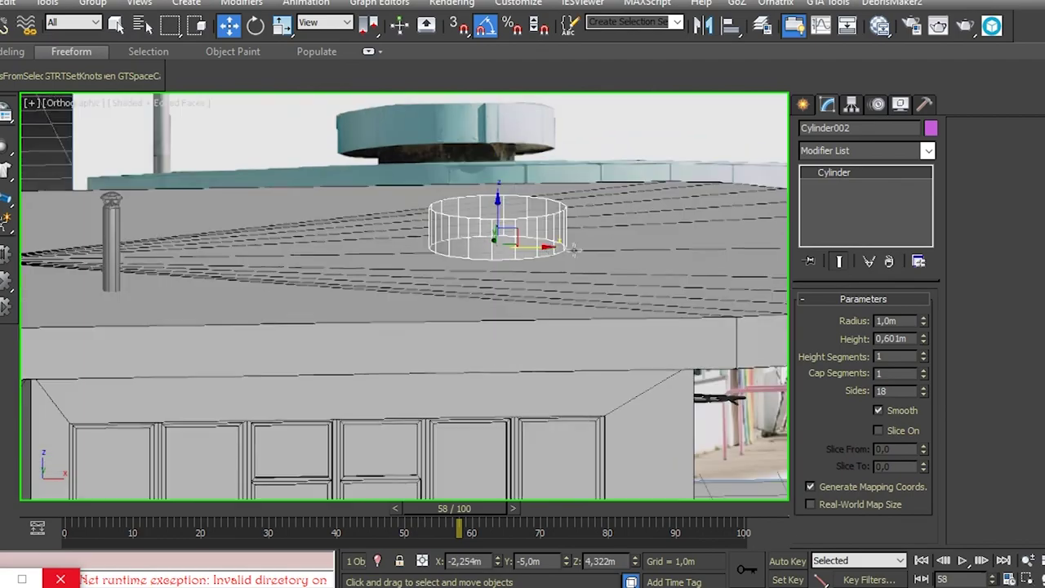
{"action": "mouse_move", "coordinate": [457, 269]}
{"action": "middle_mouse_down", "text": "alt"}
{"action": "mouse_move", "coordinate": [520, 225]}
{"action": "mouse_move", "coordinate": [481, 193]}
{"action": "mouse_move", "coordinate": [497, 242]}
{"action": "mouse_move", "coordinate": [651, 233]}
{"action": "mouse_move", "coordinate": [457, 164]}
{"action": "mouse_move", "coordinate": [505, 239]}
{"action": "middle_mouse_up", "text": "alt"}
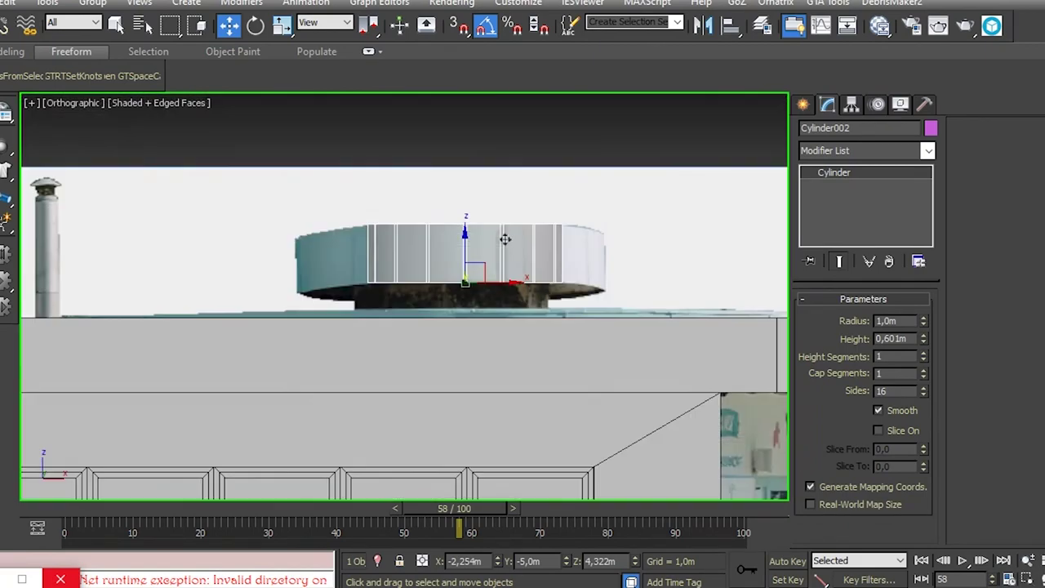
Step: Enlarge the cylinder's radius to 1.669 m to approximate the round slab in the reference photo
{"action": "middle_click_drag", "start_coordinate": [572, 304], "coordinate": [517, 283], "text": "alt"}
{"action": "right_click", "coordinate": [518, 282]}
{"action": "left_click", "coordinate": [555, 322]}
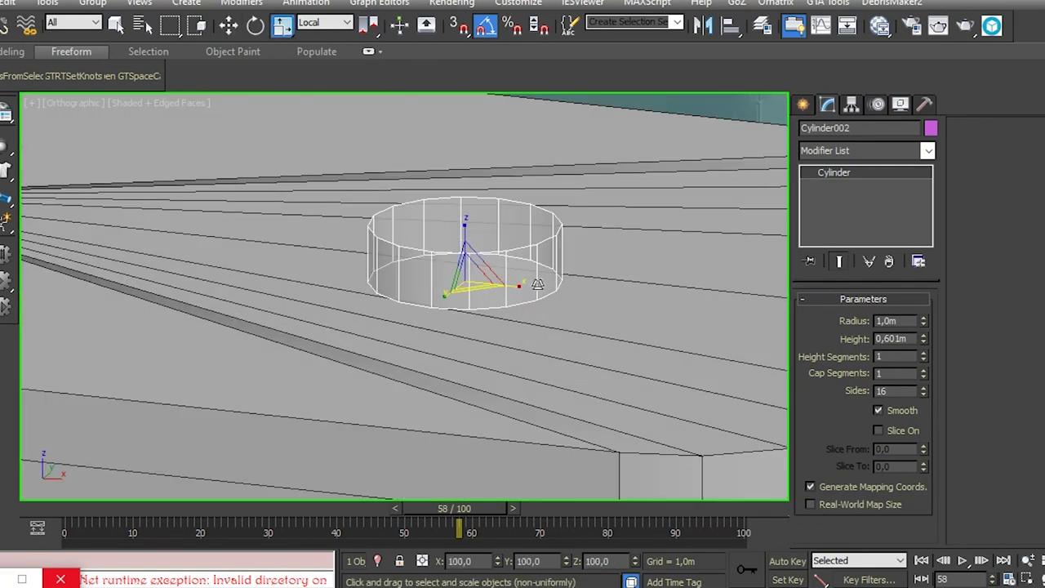
{"action": "key", "text": "f"}
{"action": "middle_click_drag", "start_coordinate": [504, 321], "coordinate": [498, 314], "text": "alt"}
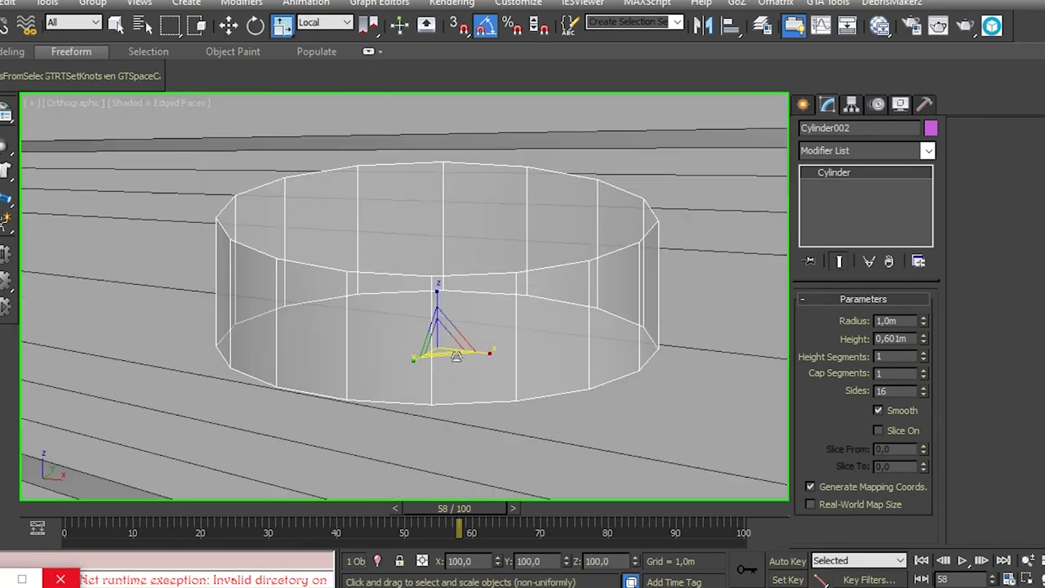
{"action": "left_click_drag", "start_coordinate": [499, 314], "coordinate": [522, 311]}
{"action": "middle_click_drag", "start_coordinate": [522, 311], "coordinate": [492, 305], "text": "alt"}
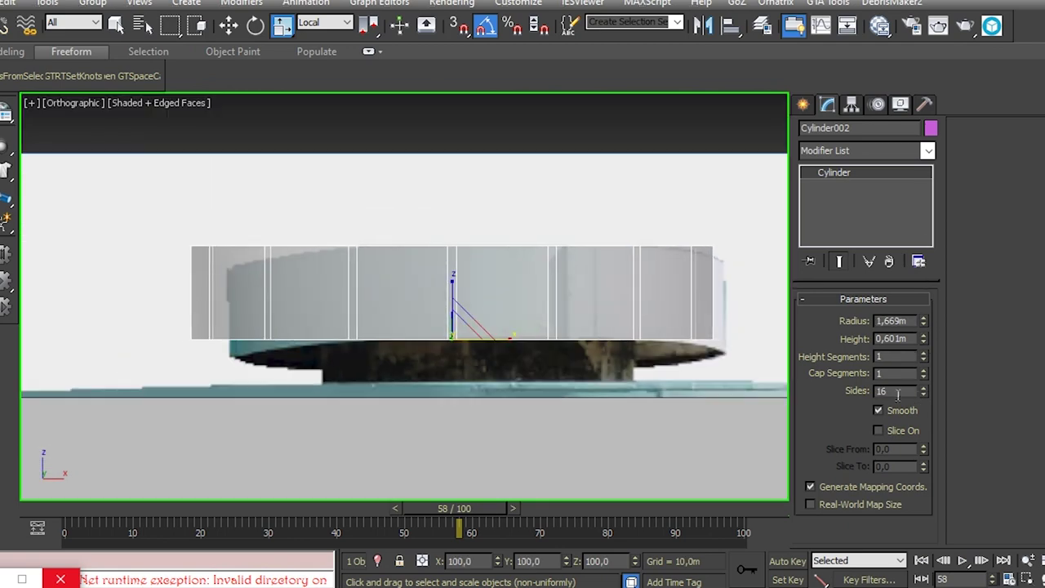
Step: Line the cylinder up with the photo's round slab and set its radius to 1.6 m and height to 0.600 m
{"action": "key", "text": "w"}
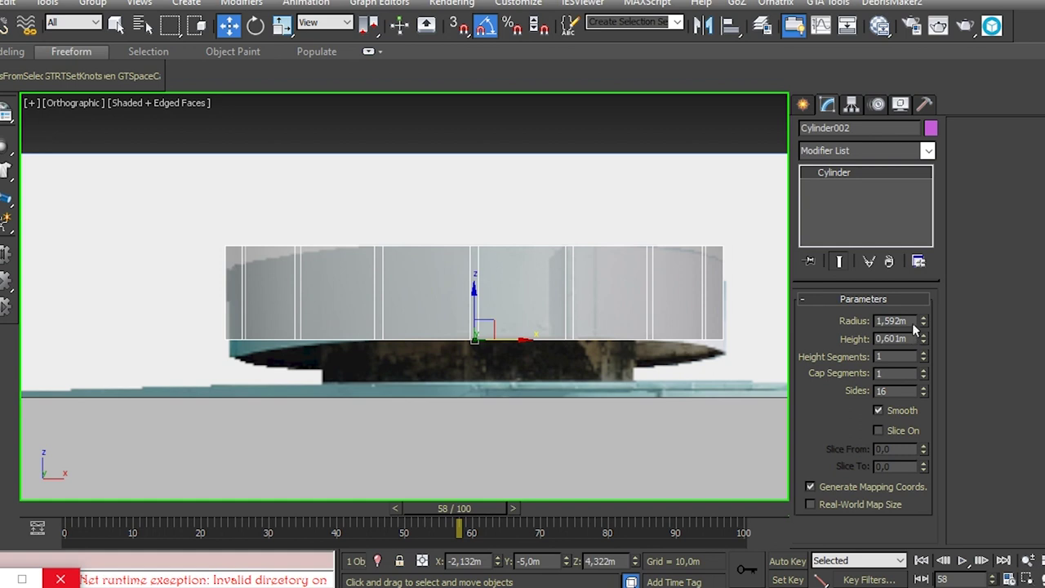
{"action": "scroll", "coordinate": [566, 323], "scroll_direction": "up", "scroll_amount": 2}
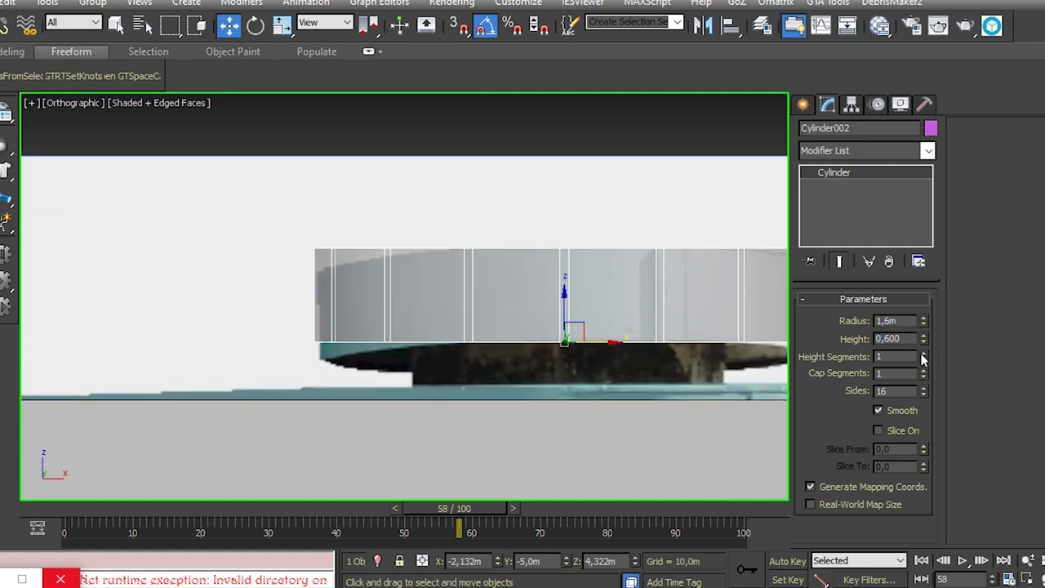
Step: Convert the cylinder to an Editable Poly and delete its cap polygons to leave an open ring
{"action": "middle_click_drag", "start_coordinate": [636, 345], "coordinate": [625, 307], "text": "alt"}
{"action": "scroll", "coordinate": [555, 390], "scroll_direction": "up", "scroll_amount": 3}
{"action": "scroll", "coordinate": [531, 366], "scroll_direction": "down", "scroll_amount": 5}
{"action": "right_click", "coordinate": [629, 395]}
{"action": "left_click", "coordinate": [682, 540]}
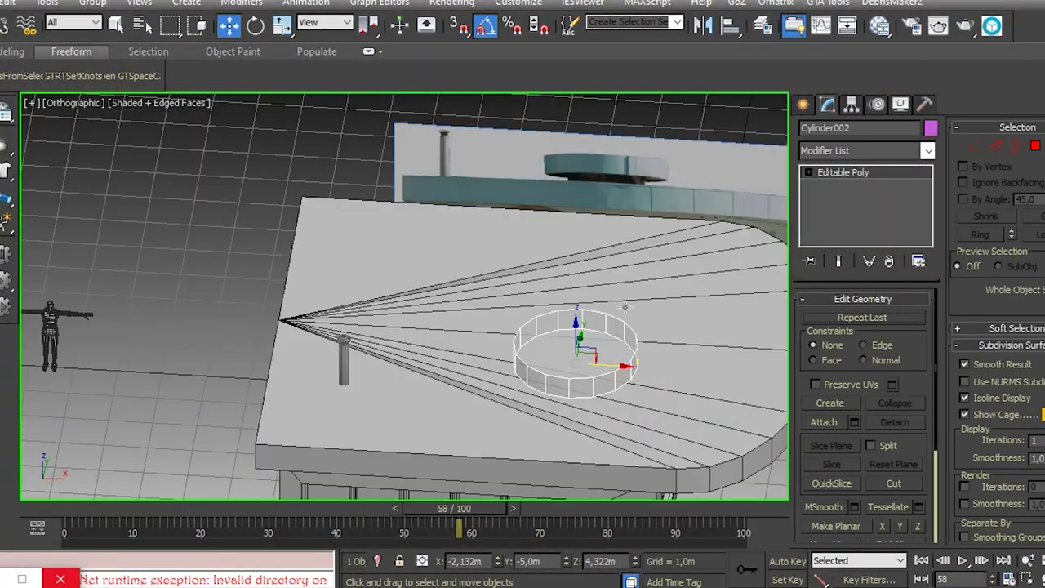
{"action": "left_click", "coordinate": [1036, 147]}
{"action": "left_click", "coordinate": [612, 351]}
{"action": "left_click", "coordinate": [745, 334]}
Step: Create a box with length 1.39 m, width 1.938 m and height 0.4 m in the top view
{"action": "key", "text": "t"}
{"action": "scroll", "coordinate": [584, 310], "scroll_direction": "up", "scroll_amount": 2}
{"action": "left_click", "coordinate": [802, 104]}
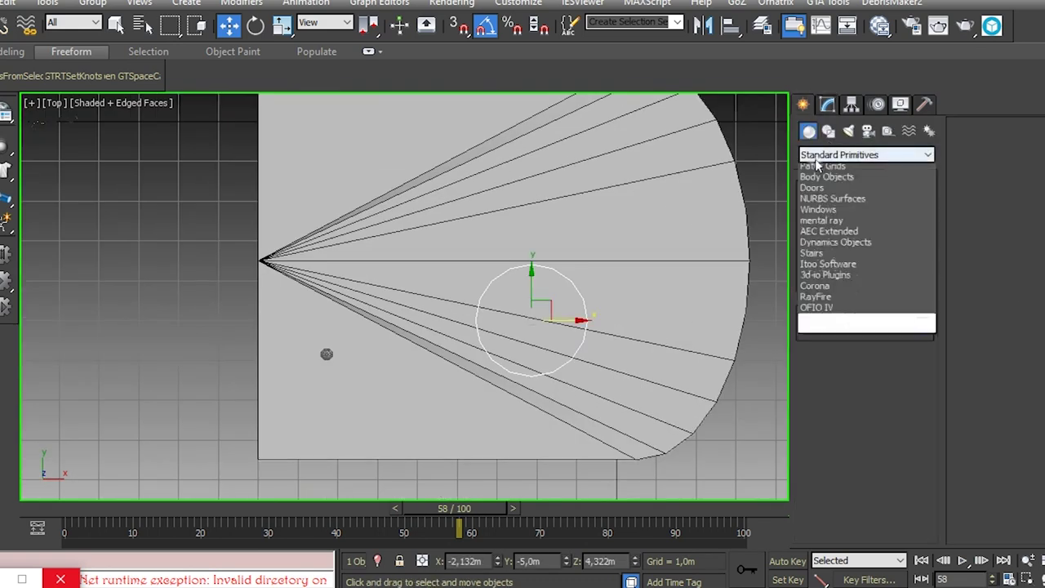
{"action": "left_click", "coordinate": [829, 213]}
Step: Align the box to the open cylinder ring, pivot point to pivot point, in X, Y and Z position
{"action": "middle_click_drag", "start_coordinate": [408, 310], "coordinate": [425, 278], "text": "alt"}
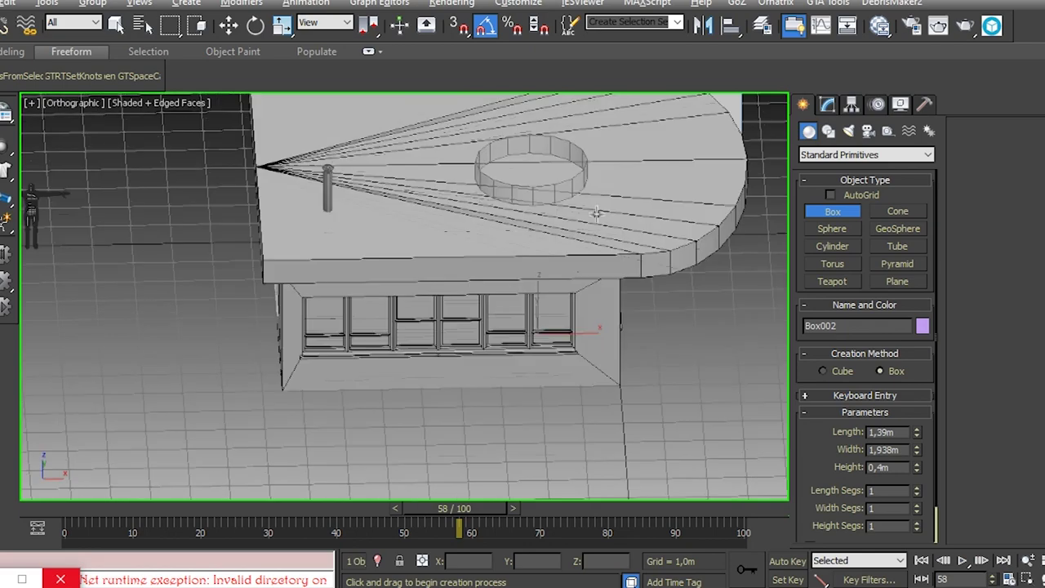
{"action": "scroll", "coordinate": [501, 331], "scroll_direction": "down", "scroll_amount": 3}
{"action": "scroll", "coordinate": [501, 332], "scroll_direction": "up", "scroll_amount": 5}
{"action": "scroll", "coordinate": [501, 331], "scroll_direction": "down", "scroll_amount": 5}
{"action": "key", "text": "alt+a"}
{"action": "left_click", "coordinate": [373, 396]}
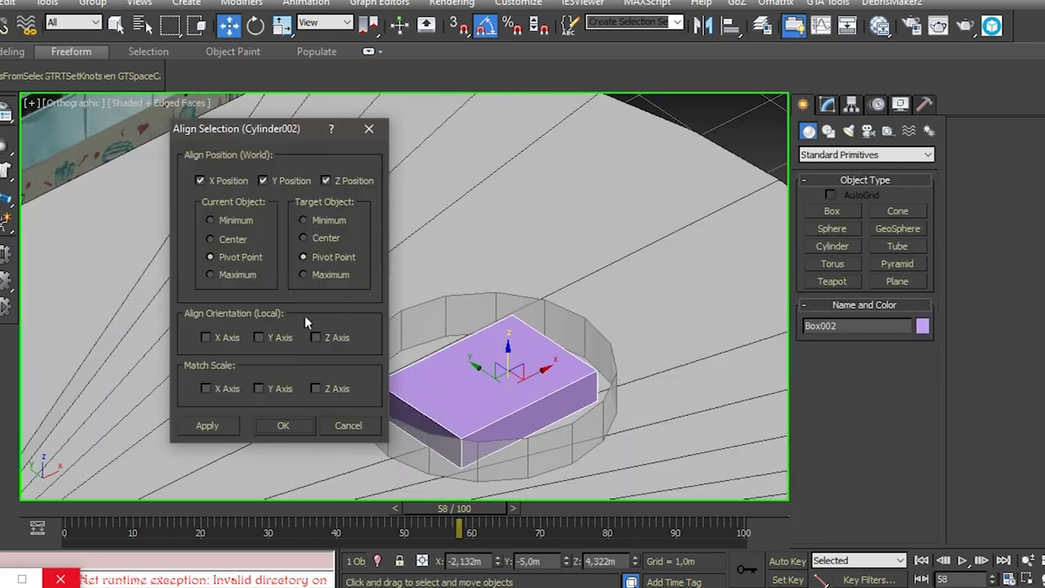
{"action": "left_click", "coordinate": [297, 424]}
Step: Lower the box onto the roof surface at Z 4.0 m using vertex snapping
{"action": "key", "text": "t"}
{"action": "key", "text": "shift+z"}
{"action": "scroll", "coordinate": [633, 424], "scroll_direction": "up", "scroll_amount": 3}
{"action": "key", "text": "f"}
{"action": "scroll", "coordinate": [519, 380], "scroll_direction": "down", "scroll_amount": 2}
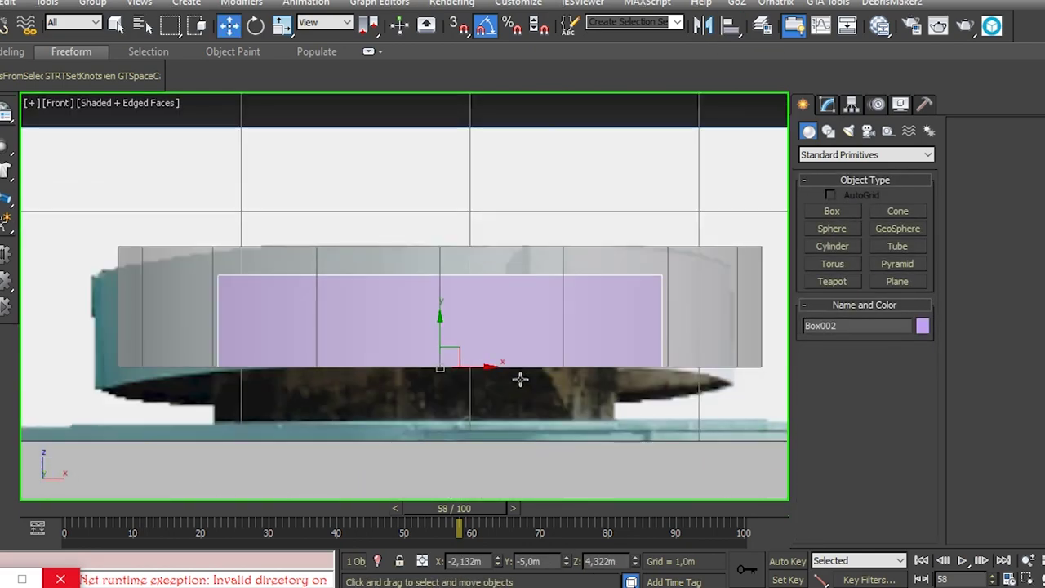
{"action": "scroll", "coordinate": [439, 314], "scroll_direction": "down", "scroll_amount": 2}
{"action": "middle_click_drag", "start_coordinate": [440, 317], "coordinate": [492, 319], "text": "alt"}
{"action": "scroll", "coordinate": [491, 371], "scroll_direction": "up", "scroll_amount": 3}
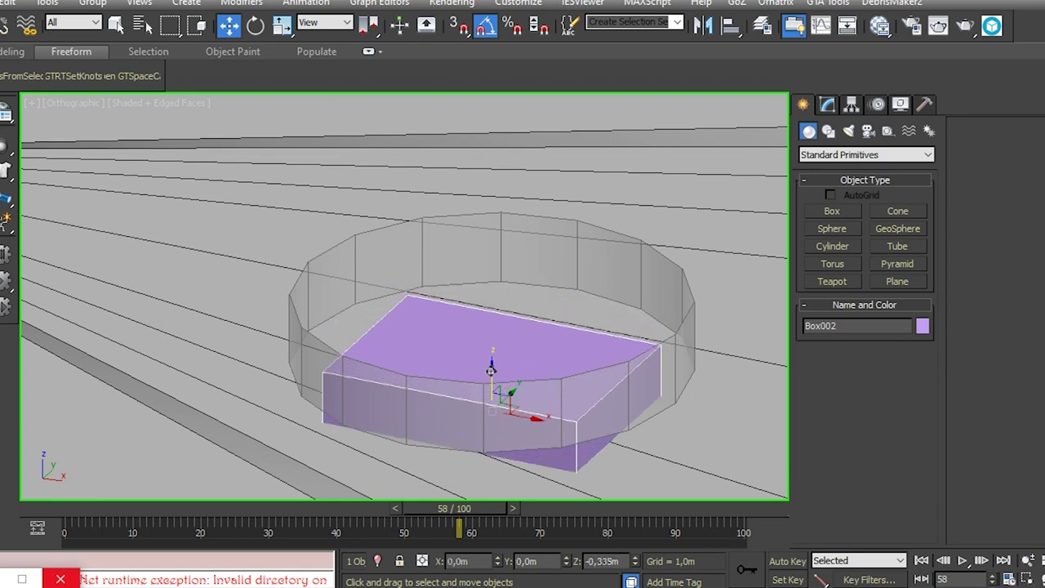
{"action": "middle_click_drag", "start_coordinate": [516, 376], "coordinate": [470, 362], "text": "alt"}
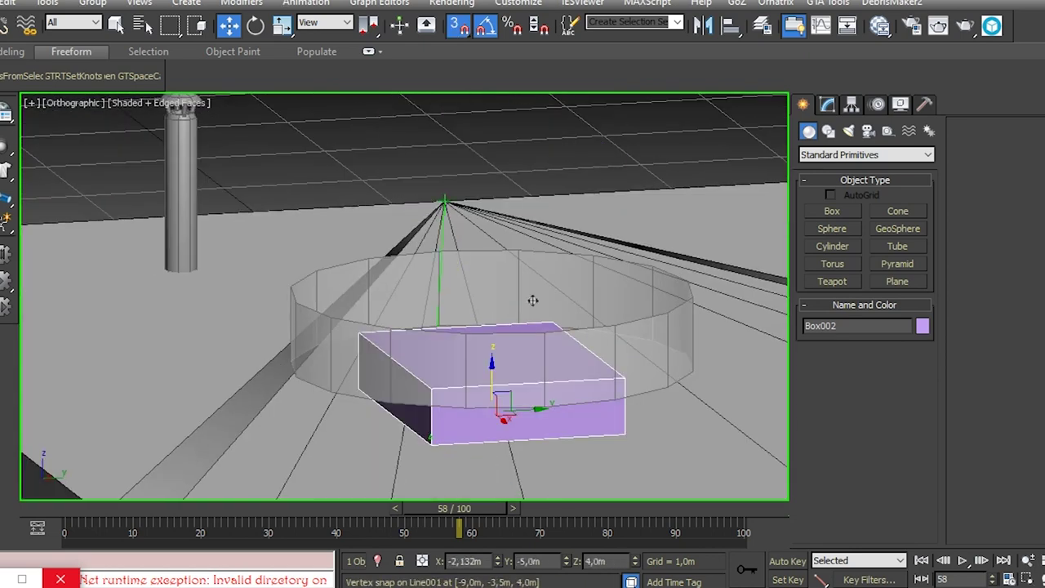
Step: Convert the box to an Editable Poly and insert a horizontal edge loop near its base
{"action": "right_click", "coordinate": [545, 335]}
{"action": "left_click", "coordinate": [588, 457]}
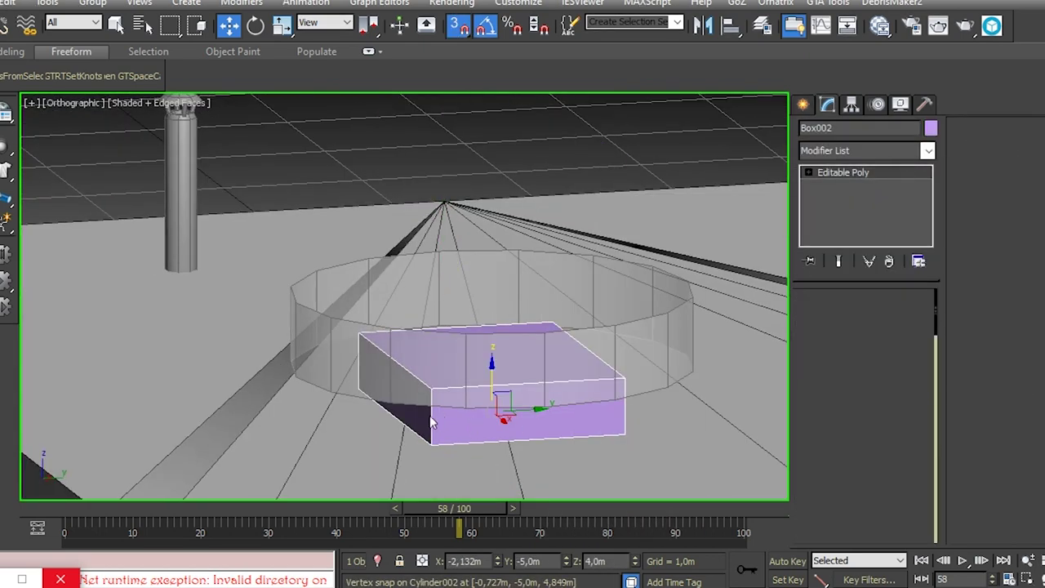
{"action": "key", "text": "4"}
{"action": "right_click", "coordinate": [473, 310]}
{"action": "left_click", "coordinate": [441, 168]}
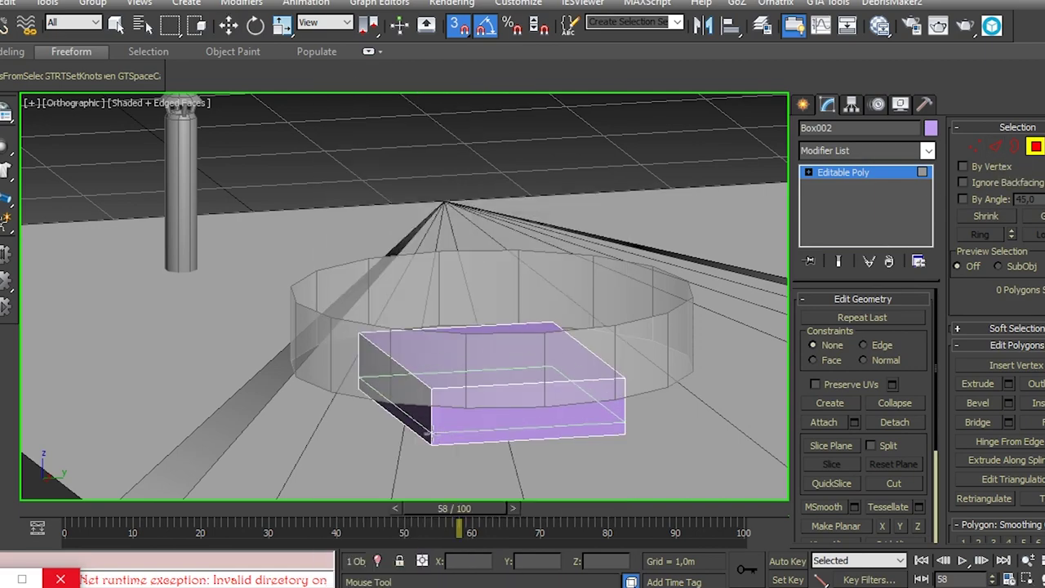
Step: Scale the box's polygons so that its sides taper inward toward the roof
{"action": "middle_click_drag", "start_coordinate": [588, 390], "coordinate": [536, 245], "text": "alt"}
{"action": "right_click", "coordinate": [536, 245]}
{"action": "left_click", "coordinate": [642, 362]}
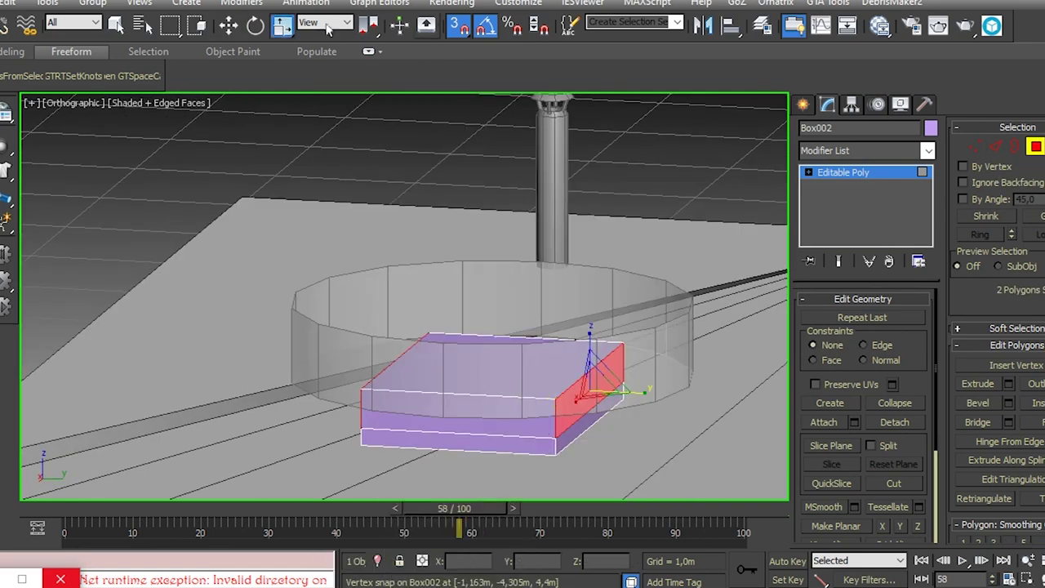
{"action": "middle_click_drag", "start_coordinate": [536, 350], "coordinate": [527, 359], "text": "alt"}
{"action": "left_click_drag", "start_coordinate": [526, 359], "coordinate": [556, 384]}
{"action": "mouse_move", "coordinate": [509, 398]}
{"action": "middle_mouse_down", "text": "alt"}
{"action": "mouse_move", "coordinate": [500, 384]}
{"action": "mouse_move", "coordinate": [522, 371]}
{"action": "mouse_move", "coordinate": [495, 393]}
{"action": "mouse_move", "coordinate": [537, 473]}
{"action": "mouse_move", "coordinate": [550, 411]}
{"action": "mouse_move", "coordinate": [478, 294]}
{"action": "mouse_move", "coordinate": [526, 415]}
{"action": "mouse_move", "coordinate": [558, 427]}
{"action": "mouse_move", "coordinate": [450, 401]}
{"action": "mouse_move", "coordinate": [506, 384]}
{"action": "middle_mouse_up", "text": "alt"}
{"action": "right_click", "coordinate": [520, 327]}
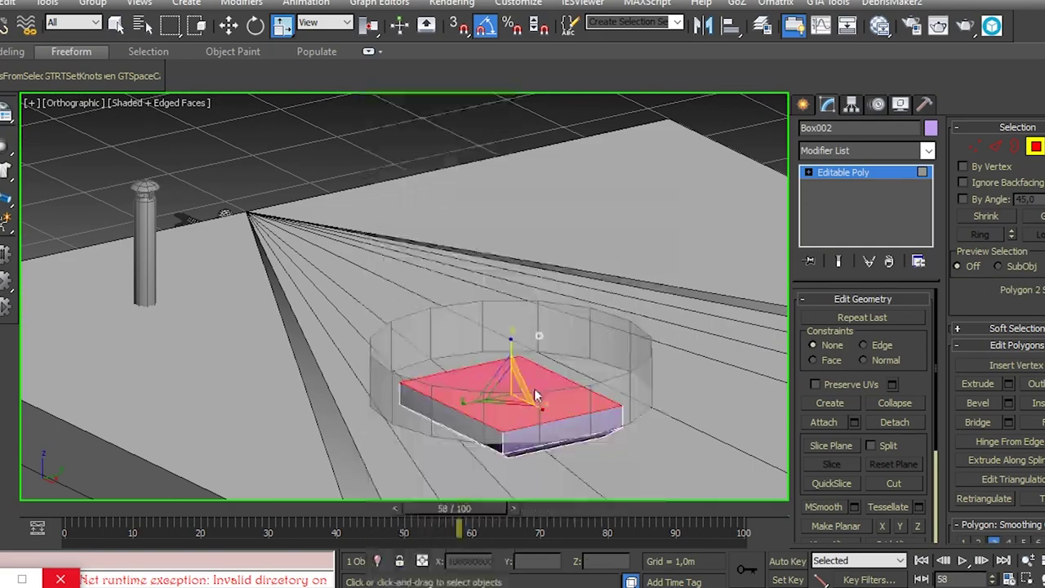
{"action": "left_click", "coordinate": [563, 335]}
{"action": "middle_click_drag", "start_coordinate": [511, 321], "coordinate": [638, 390], "text": "alt"}
{"action": "right_click", "coordinate": [576, 336]}
{"action": "left_click", "coordinate": [618, 346]}
{"action": "middle_click_drag", "start_coordinate": [553, 367], "coordinate": [600, 378], "text": "alt"}
Step: Extend the cylinder's bottom border inward as a narrow rim and raise its inner edge into a short inner wall
{"action": "left_click", "coordinate": [803, 104]}
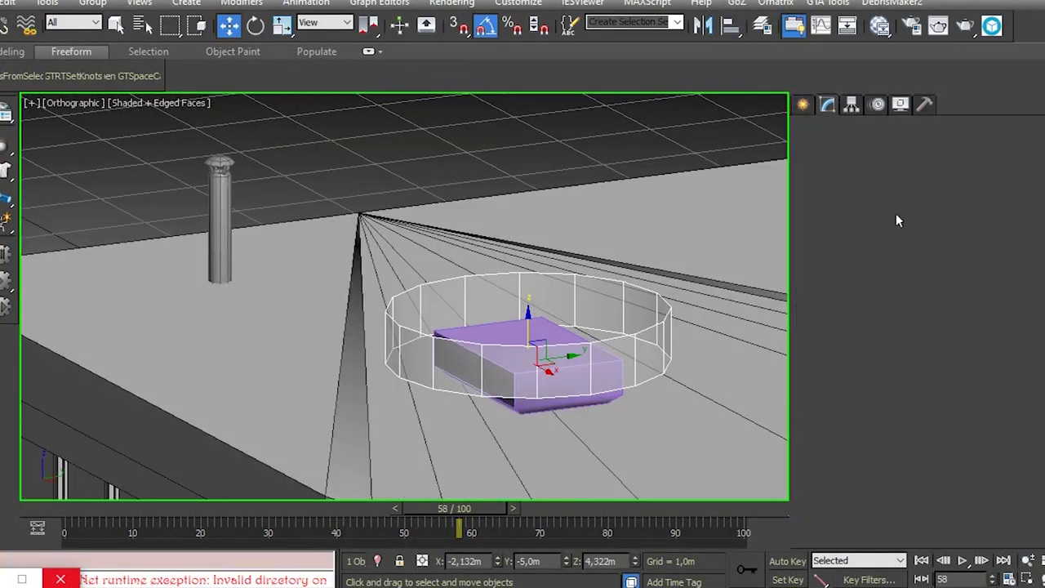
{"action": "left_click", "coordinate": [1015, 146]}
{"action": "double_click", "coordinate": [614, 393]}
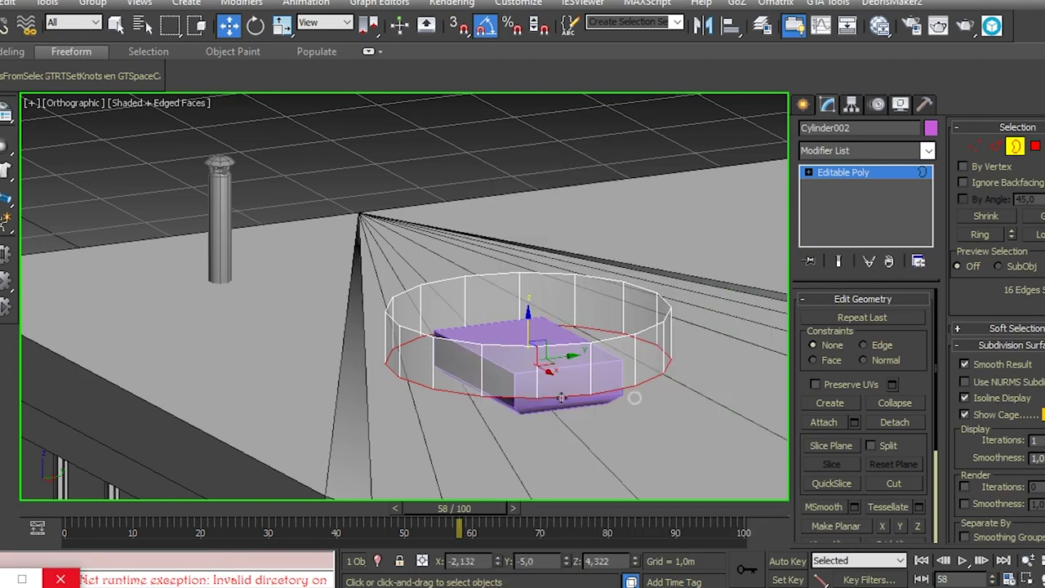
{"action": "key", "text": "r"}
{"action": "middle_click_drag", "start_coordinate": [525, 307], "coordinate": [625, 340], "text": "alt"}
Step: Bridge the opposite edges of the cylinder's inner rim to close the opening with parallel strips
{"action": "left_click", "coordinate": [996, 146]}
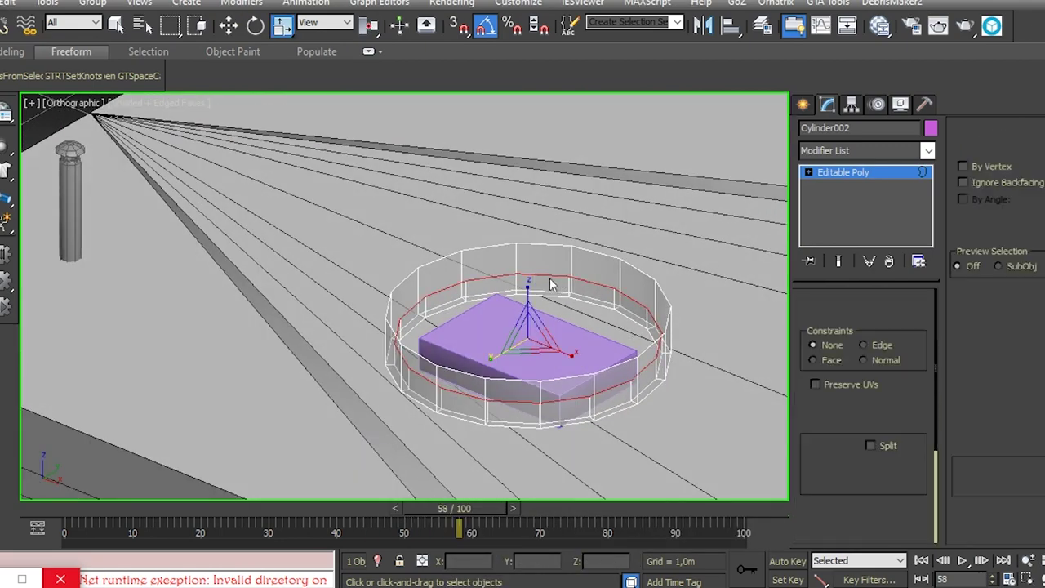
{"action": "middle_click_drag", "start_coordinate": [555, 384], "coordinate": [561, 362], "text": "alt"}
{"action": "middle_click_drag", "start_coordinate": [539, 327], "coordinate": [525, 271], "text": "alt"}
{"action": "left_click", "coordinate": [525, 270]}
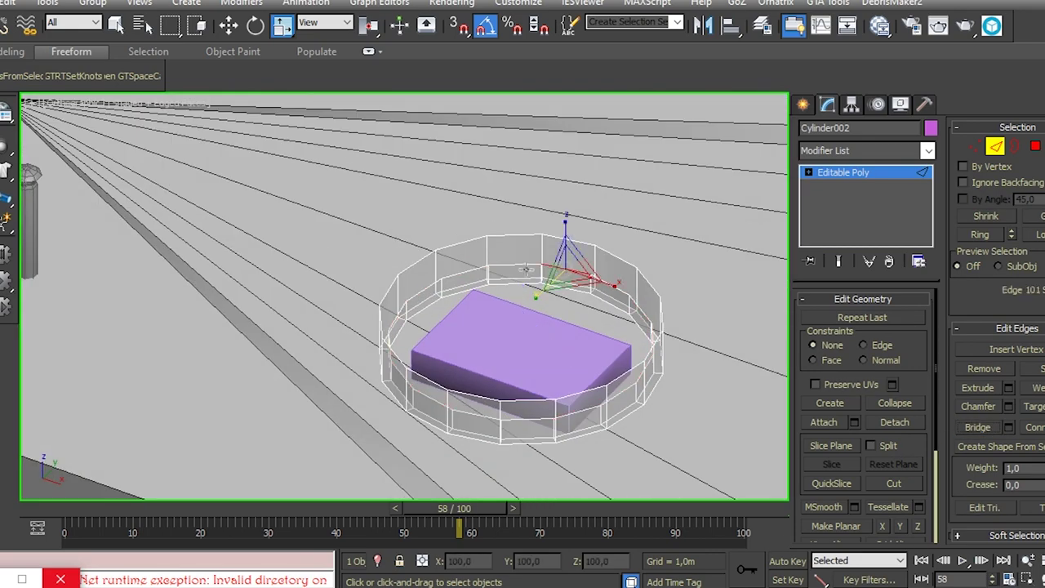
{"action": "left_click", "coordinate": [524, 419], "text": "ctrl"}
{"action": "key", "text": "shift+b"}
{"action": "middle_click_drag", "start_coordinate": [484, 299], "coordinate": [547, 495], "text": "alt"}
{"action": "left_click", "coordinate": [977, 427]}
{"action": "middle_click_drag", "start_coordinate": [490, 327], "coordinate": [479, 314], "text": "alt"}
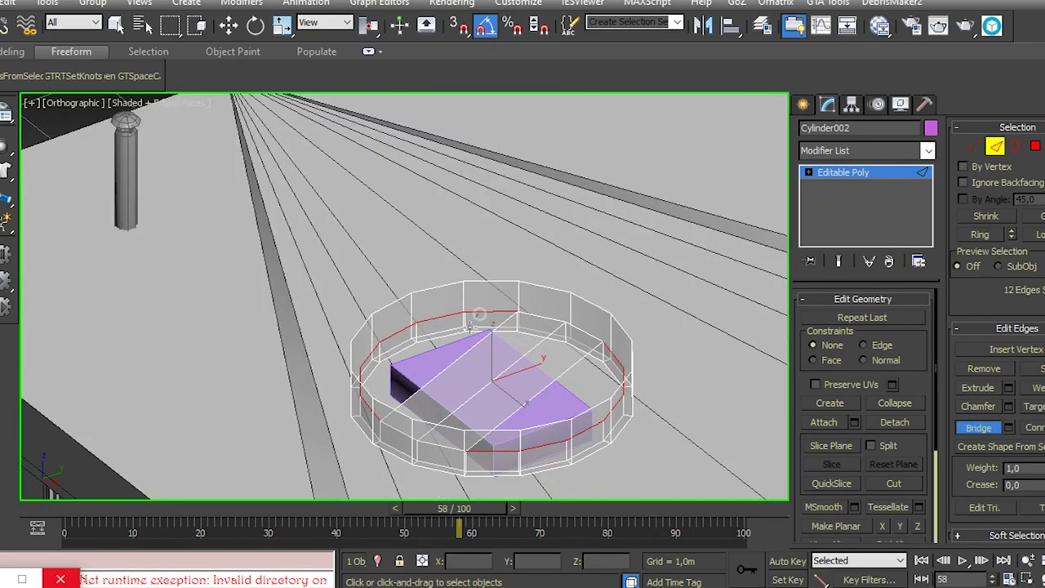
{"action": "middle_click_drag", "start_coordinate": [376, 413], "coordinate": [526, 289], "text": "alt"}
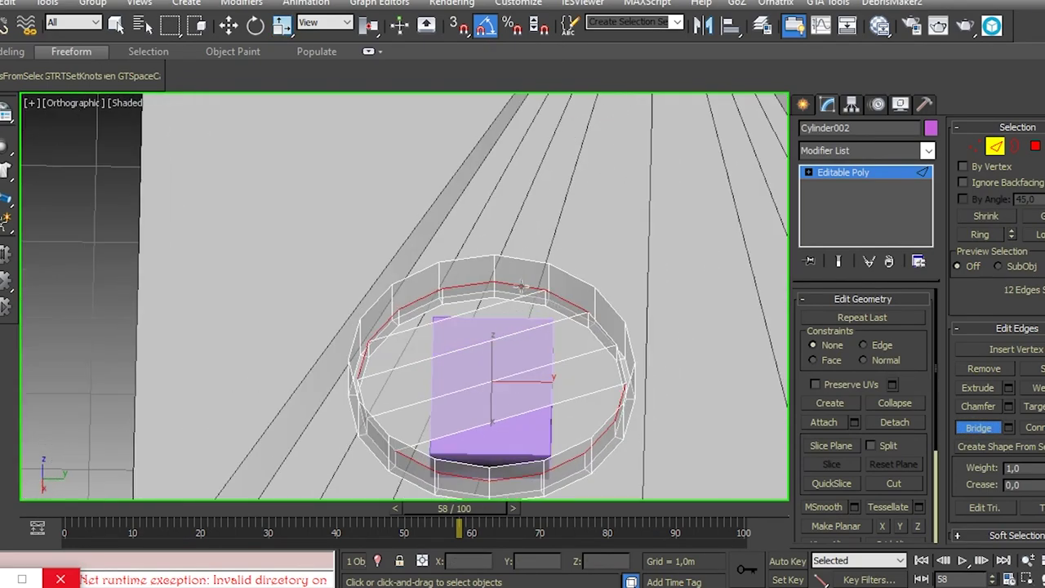
{"action": "mouse_move", "coordinate": [538, 343]}
{"action": "middle_mouse_down", "text": "alt"}
{"action": "mouse_move", "coordinate": [522, 359]}
{"action": "mouse_move", "coordinate": [563, 327]}
{"action": "mouse_move", "coordinate": [490, 303]}
{"action": "mouse_move", "coordinate": [457, 334]}
{"action": "mouse_move", "coordinate": [425, 310]}
{"action": "middle_mouse_up", "text": "alt"}
{"action": "middle_click_drag", "start_coordinate": [621, 327], "coordinate": [600, 221], "text": "alt"}
{"action": "middle_click_drag", "start_coordinate": [490, 245], "coordinate": [517, 341], "text": "alt"}
Step: Rotate all of the cylinder's polygons about Z until the bridged strips run parallel to the X axis
{"action": "key", "text": "4"}
{"action": "key", "text": "ctrl+a"}
{"action": "key", "text": "e"}
{"action": "left_click_drag", "start_coordinate": [441, 318], "coordinate": [465, 315]}
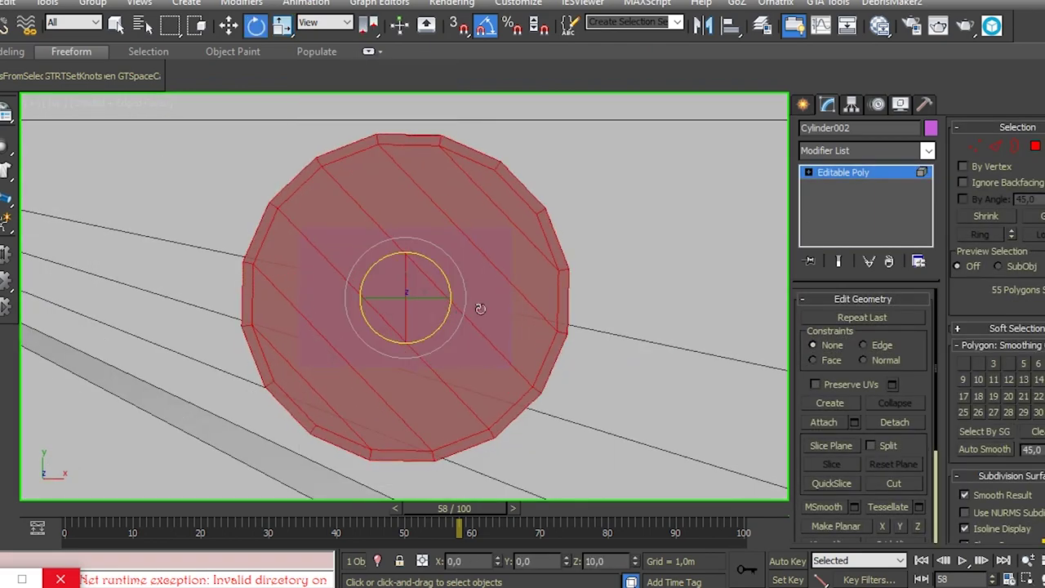
{"action": "scroll", "coordinate": [494, 290], "scroll_direction": "down", "scroll_amount": 5}
{"action": "scroll", "coordinate": [457, 204], "scroll_direction": "up", "scroll_amount": 7}
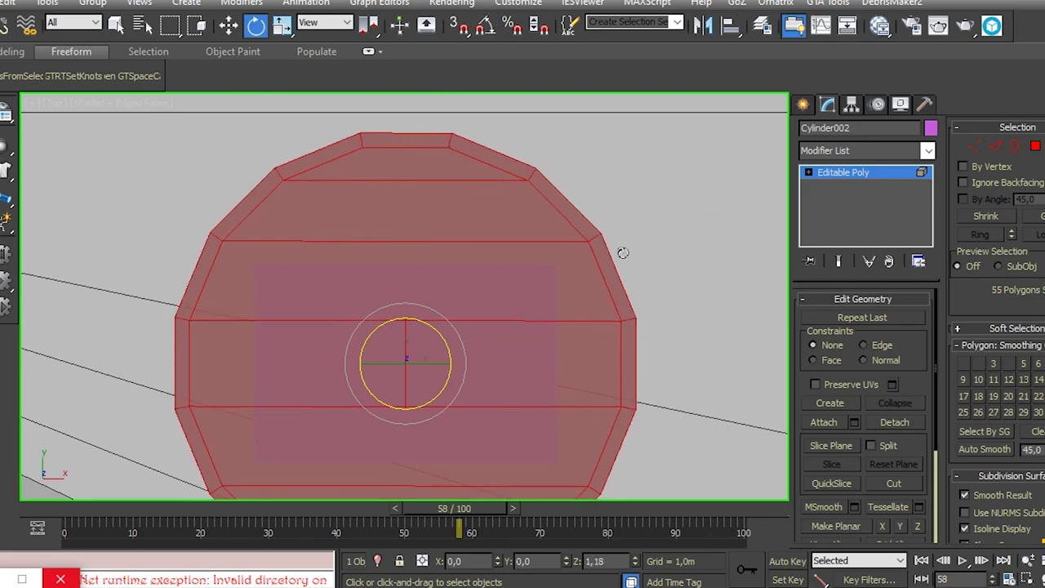
Step: Remove the horizontal edge loop from the tapered box and make the round slab see-through
{"action": "middle_click_drag", "start_coordinate": [595, 246], "coordinate": [531, 362], "text": "alt"}
{"action": "left_click", "coordinate": [531, 361]}
{"action": "left_click", "coordinate": [803, 104]}
{"action": "left_click", "coordinate": [827, 104]}
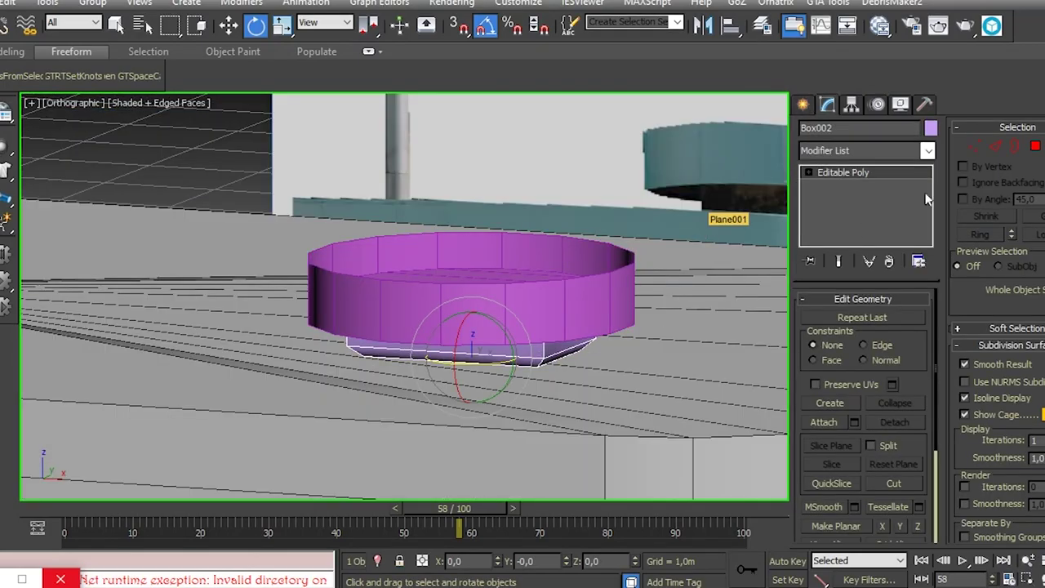
{"action": "key", "text": "2"}
{"action": "mouse_move", "coordinate": [563, 355]}
{"action": "middle_mouse_down", "text": "alt"}
{"action": "mouse_move", "coordinate": [527, 365]}
{"action": "mouse_move", "coordinate": [602, 380]}
{"action": "mouse_move", "coordinate": [572, 343]}
{"action": "middle_mouse_up", "text": "alt"}
{"action": "left_click", "coordinate": [802, 104]}
{"action": "left_click", "coordinate": [555, 286]}
{"action": "middle_click_drag", "start_coordinate": [556, 286], "coordinate": [481, 425], "text": "alt"}
Step: Clone the tapered box's end polygon outward along X as a new element
{"action": "left_click", "coordinate": [527, 363]}
{"action": "key", "text": "4"}
{"action": "left_click", "coordinate": [555, 323]}
{"action": "key", "text": "w"}
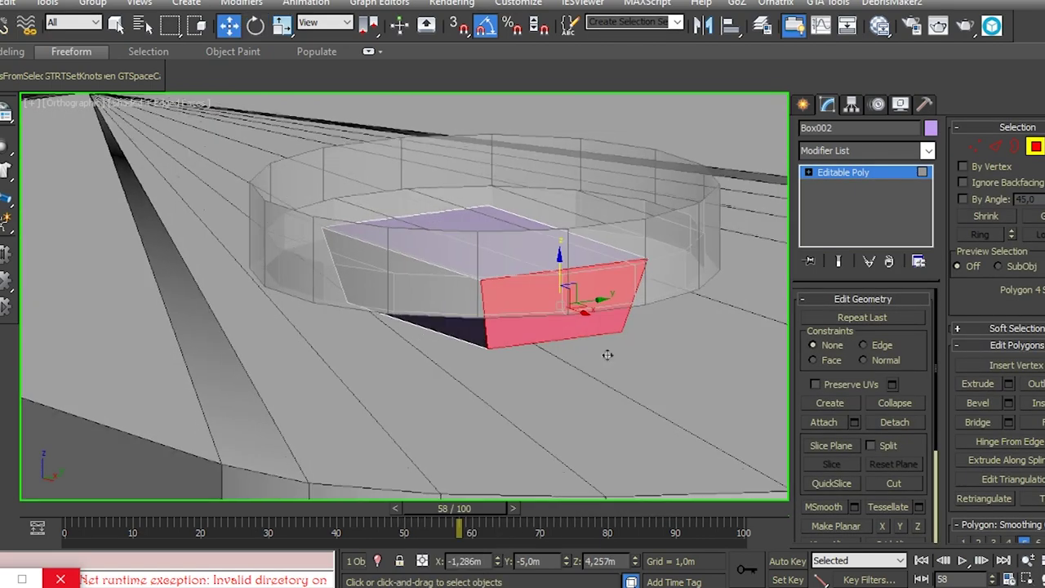
{"action": "left_click_drag", "start_coordinate": [607, 354], "coordinate": [612, 335], "text": "shift"}
{"action": "left_click", "coordinate": [602, 286]}
Step: Shape the cloned polygon into a small block against the tapered box's end by adjusting its vertices and edges
{"action": "middle_click_drag", "start_coordinate": [645, 306], "coordinate": [590, 285], "text": "alt"}
{"action": "key", "text": "1"}
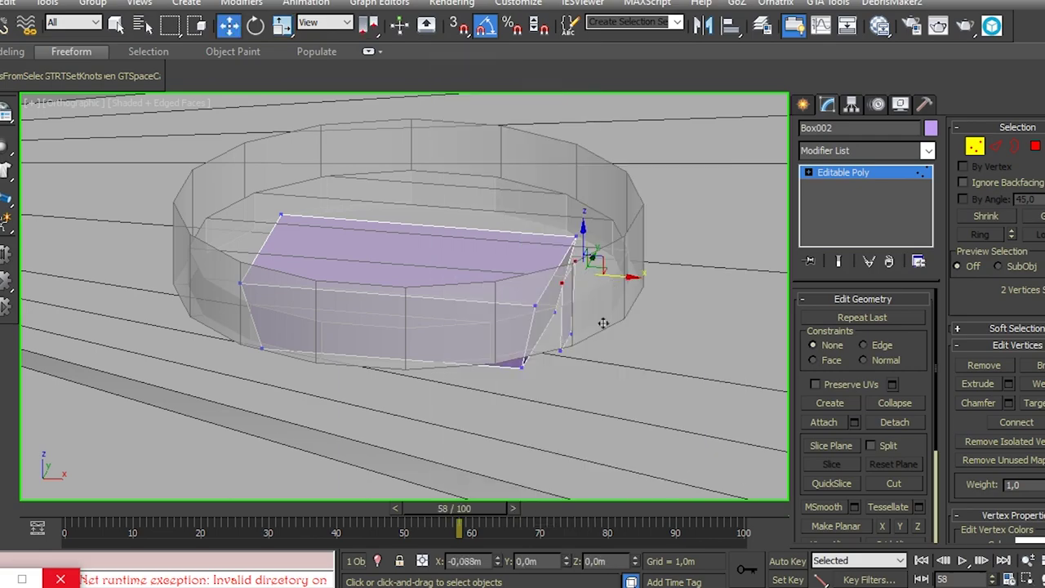
{"action": "left_click", "coordinate": [600, 317]}
{"action": "middle_click_drag", "start_coordinate": [600, 317], "coordinate": [531, 324], "text": "alt"}
{"action": "key", "text": "2"}
{"action": "left_click", "coordinate": [605, 317]}
{"action": "key", "text": "1"}
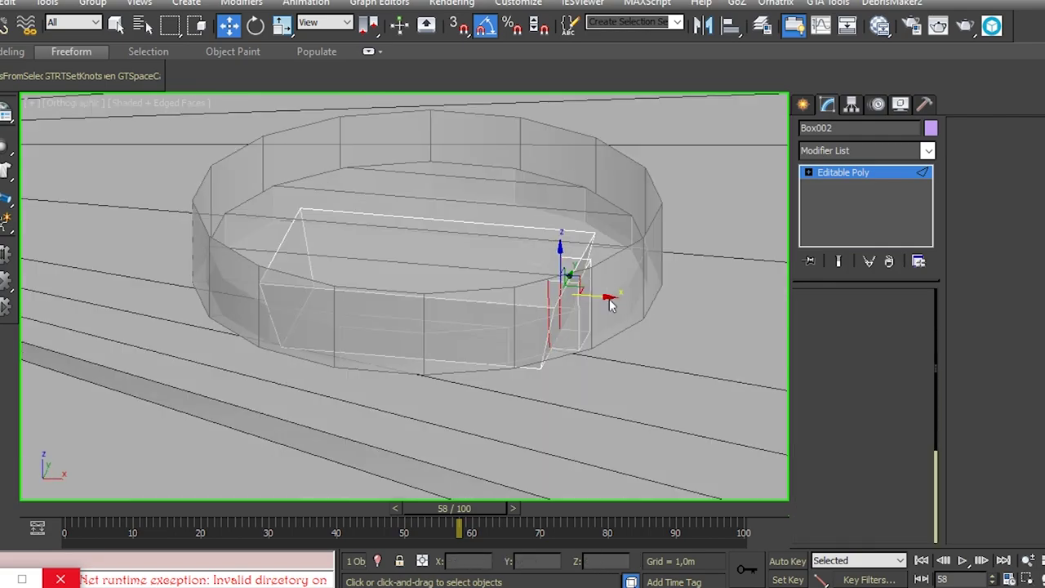
Step: Clone the small block's front polygon outward to X -0.923 m as a new element
{"action": "mouse_move", "coordinate": [569, 237]}
{"action": "middle_mouse_down", "text": "alt"}
{"action": "mouse_move", "coordinate": [566, 273]}
{"action": "mouse_move", "coordinate": [618, 331]}
{"action": "mouse_move", "coordinate": [550, 364]}
{"action": "mouse_move", "coordinate": [571, 291]}
{"action": "mouse_move", "coordinate": [622, 319]}
{"action": "mouse_move", "coordinate": [604, 294]}
{"action": "mouse_move", "coordinate": [625, 330]}
{"action": "middle_mouse_up", "text": "alt"}
{"action": "key", "text": "4"}
{"action": "left_click", "coordinate": [582, 325]}
{"action": "left_click_drag", "start_coordinate": [624, 330], "coordinate": [647, 335], "text": "shift"}
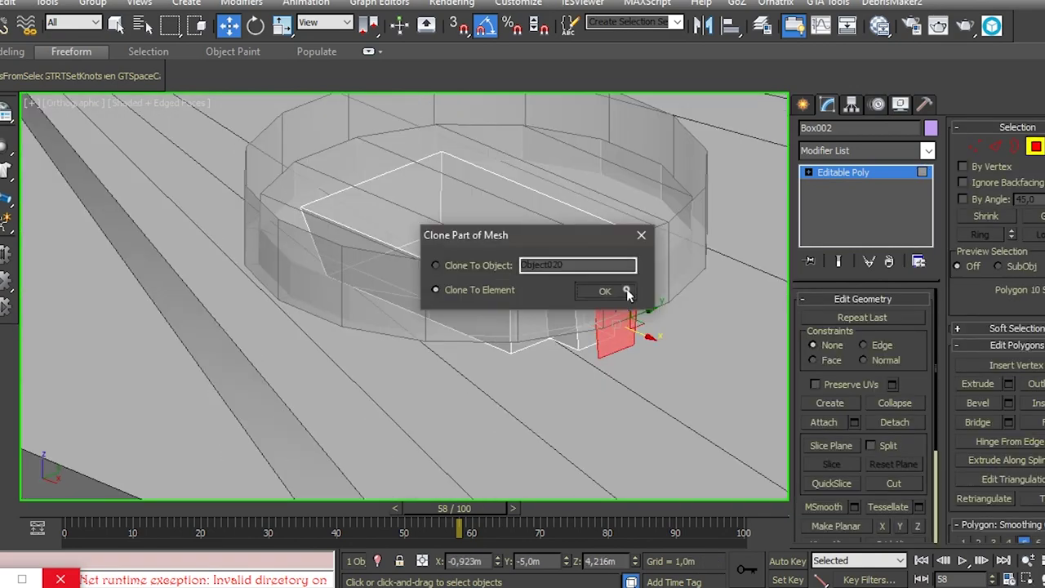
{"action": "key", "text": "Return"}
Step: Reposition the new polygon's corner vertices with vertex snapping and scale it down to a small rectangle
{"action": "key", "text": "1"}
{"action": "key", "text": "s"}
{"action": "middle_click_drag", "start_coordinate": [599, 358], "coordinate": [645, 343], "text": "alt"}
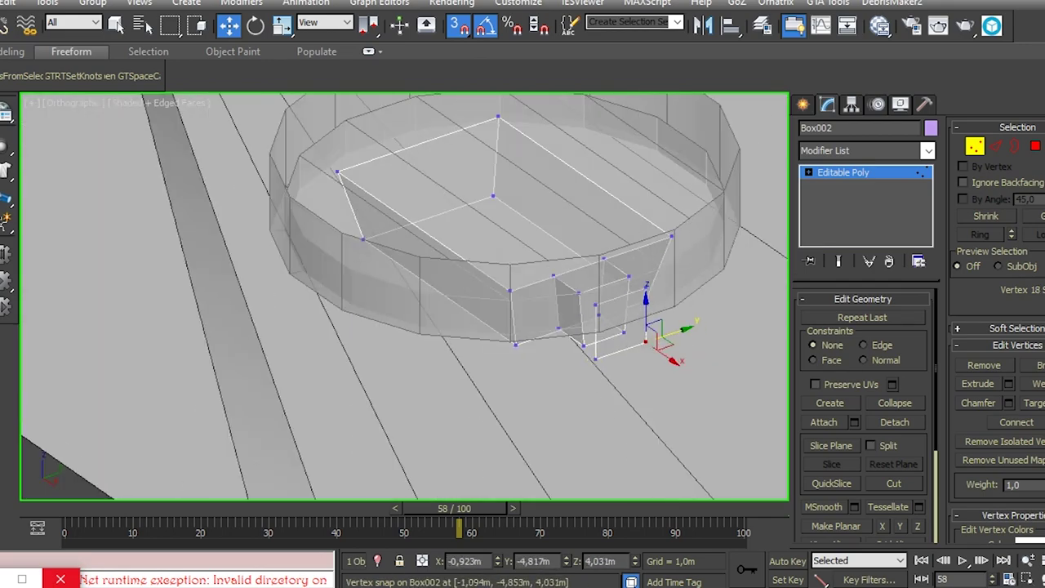
{"action": "key", "text": "4"}
{"action": "left_click", "coordinate": [632, 328]}
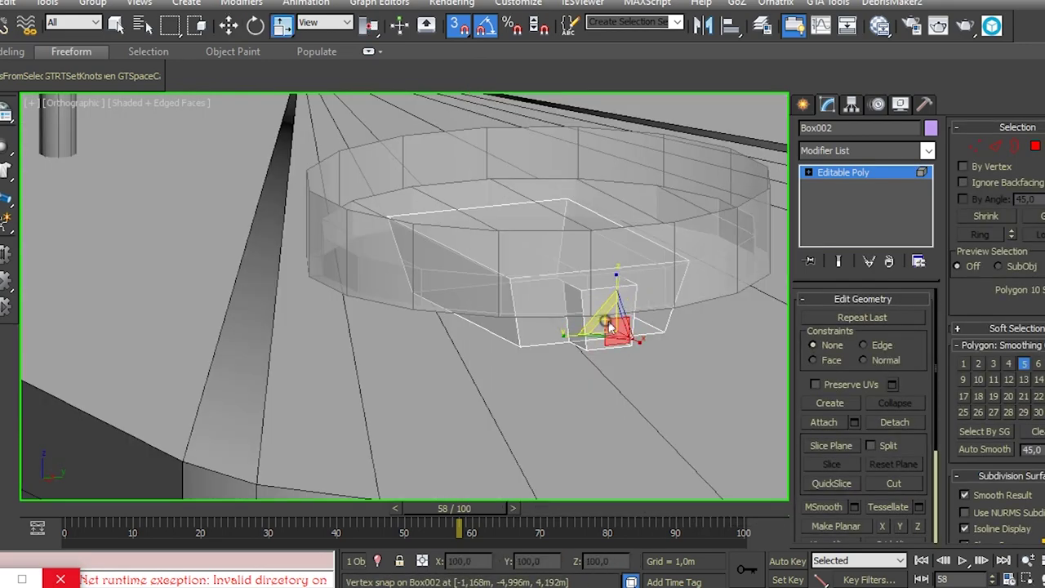
Step: Move the small rectangle in front of the block and extend its border backward to give it depth
{"action": "key", "text": "w"}
{"action": "middle_click_drag", "start_coordinate": [611, 327], "coordinate": [635, 344], "text": "alt"}
{"action": "left_click", "coordinate": [1017, 147]}
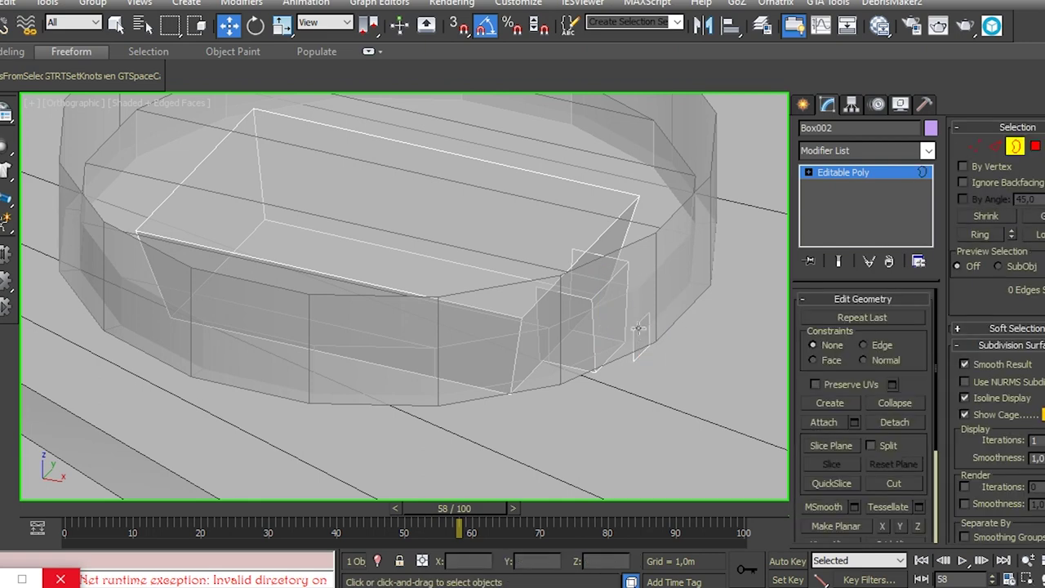
{"action": "key", "text": "4"}
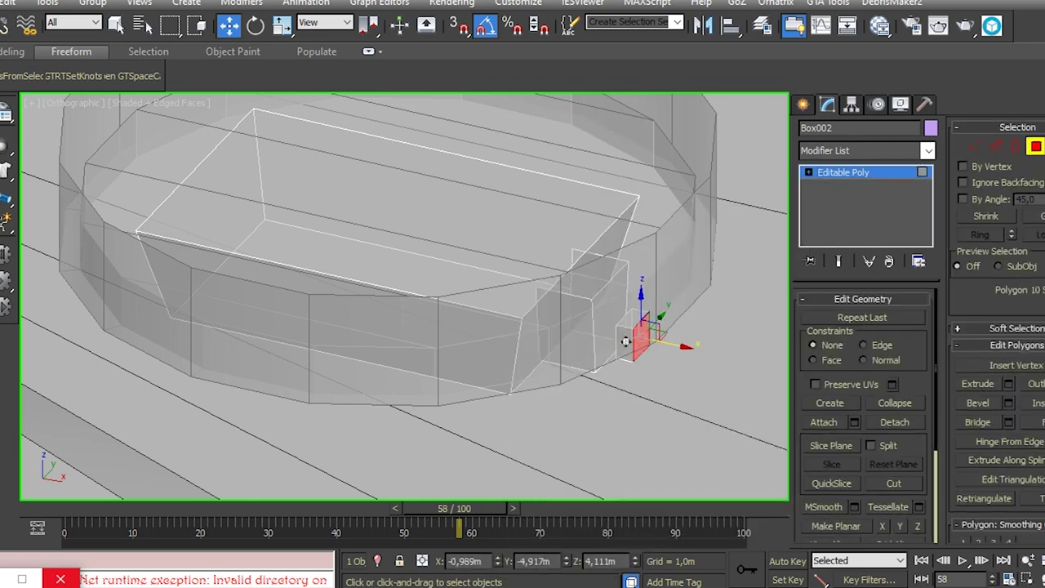
Step: Extrude the small piece's side polygon into a long arm and raise its end face to Y -6.119 m, Z 4.473 m
{"action": "middle_click_drag", "start_coordinate": [530, 275], "coordinate": [684, 313], "text": "alt"}
{"action": "right_click", "coordinate": [684, 313]}
{"action": "left_click", "coordinate": [588, 490]}
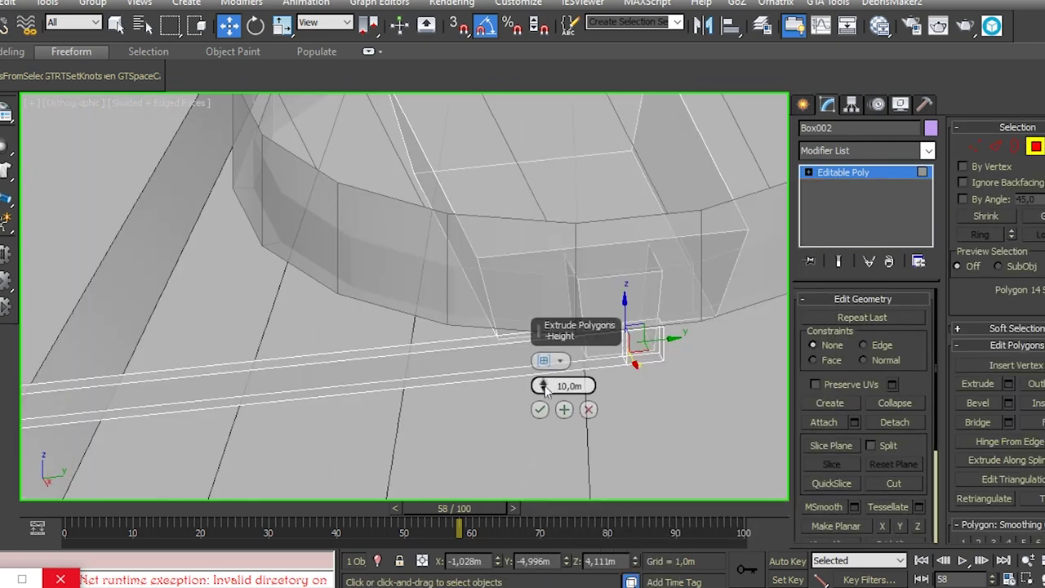
{"action": "left_click", "coordinate": [540, 410]}
{"action": "middle_click_drag", "start_coordinate": [540, 392], "coordinate": [368, 269], "text": "alt"}
Step: Move the long arm's end face outward and down to Y -6.273 m, Z 4.427 m, checking against the side profile
{"action": "left_click", "coordinate": [63, 103]}
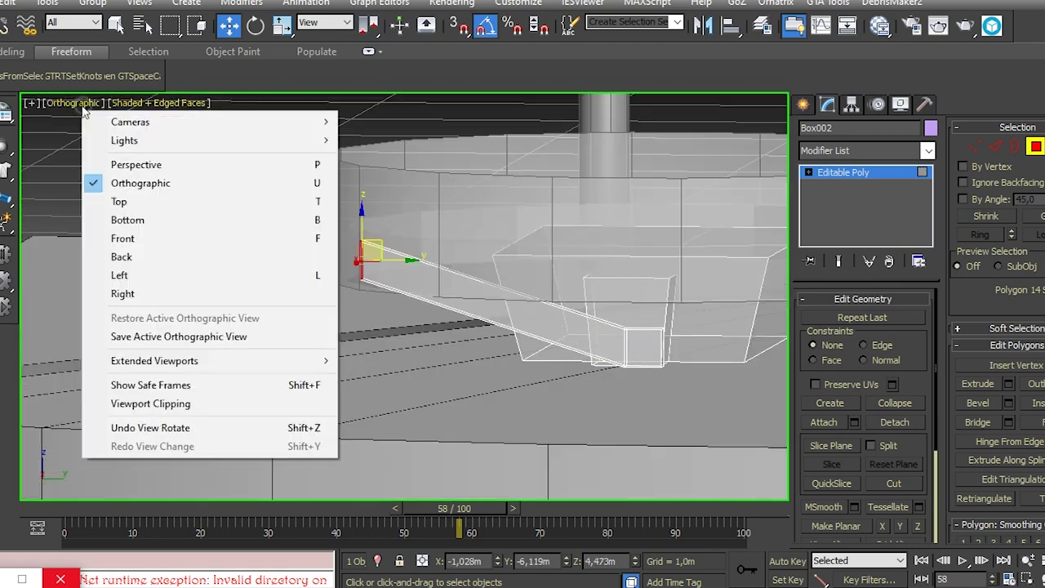
{"action": "left_click", "coordinate": [121, 273]}
{"action": "scroll", "coordinate": [400, 278], "scroll_direction": "up", "scroll_amount": 5}
{"action": "left_click", "coordinate": [63, 103]}
{"action": "left_click", "coordinate": [82, 238]}
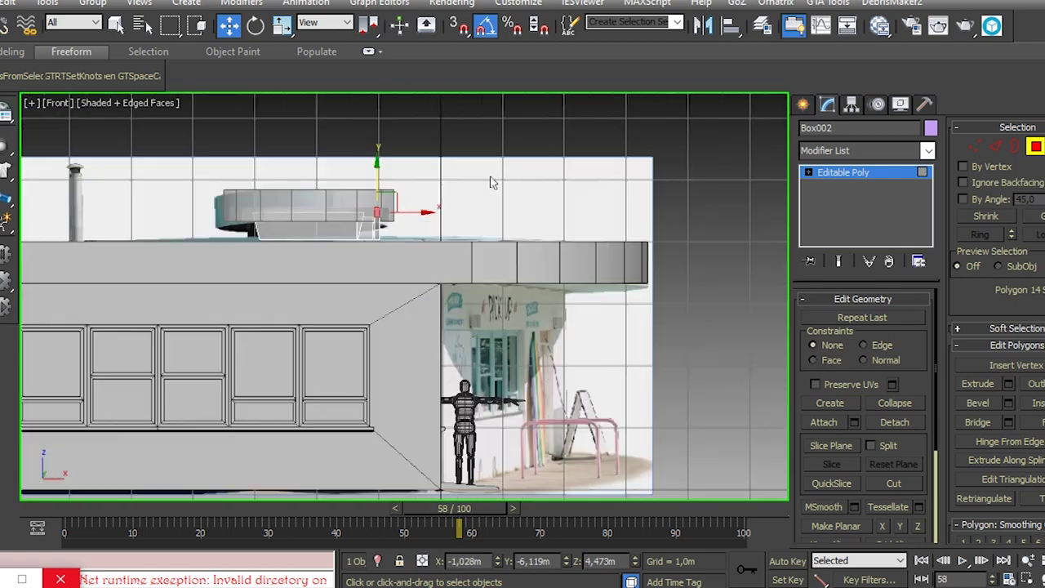
{"action": "scroll", "coordinate": [210, 173], "scroll_direction": "up", "scroll_amount": 5}
{"action": "left_click", "coordinate": [59, 103]}
{"action": "left_click", "coordinate": [82, 292]}
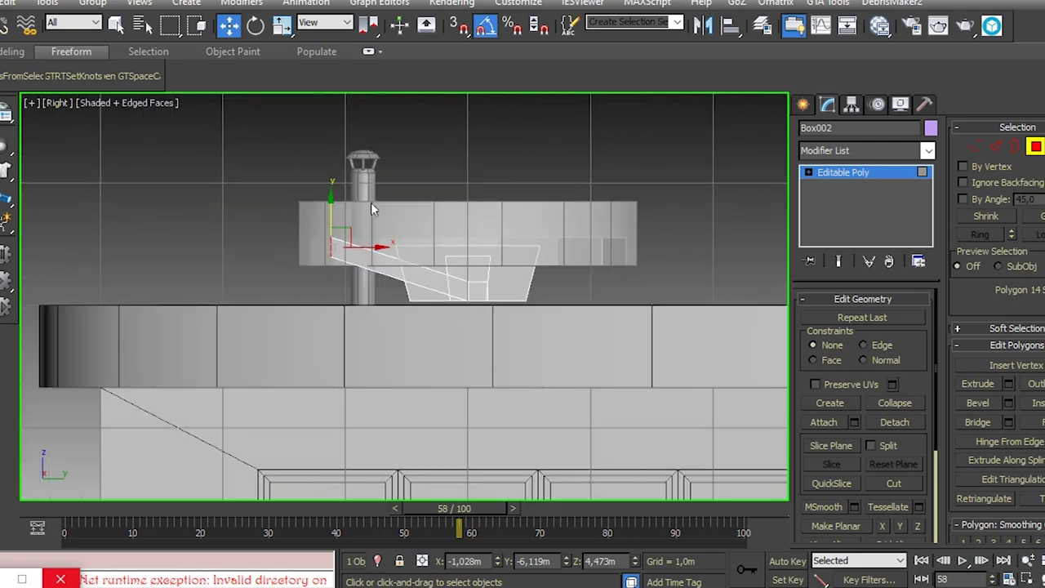
{"action": "scroll", "coordinate": [371, 202], "scroll_direction": "up", "scroll_amount": 5}
{"action": "left_click_drag", "start_coordinate": [305, 351], "coordinate": [303, 369]}
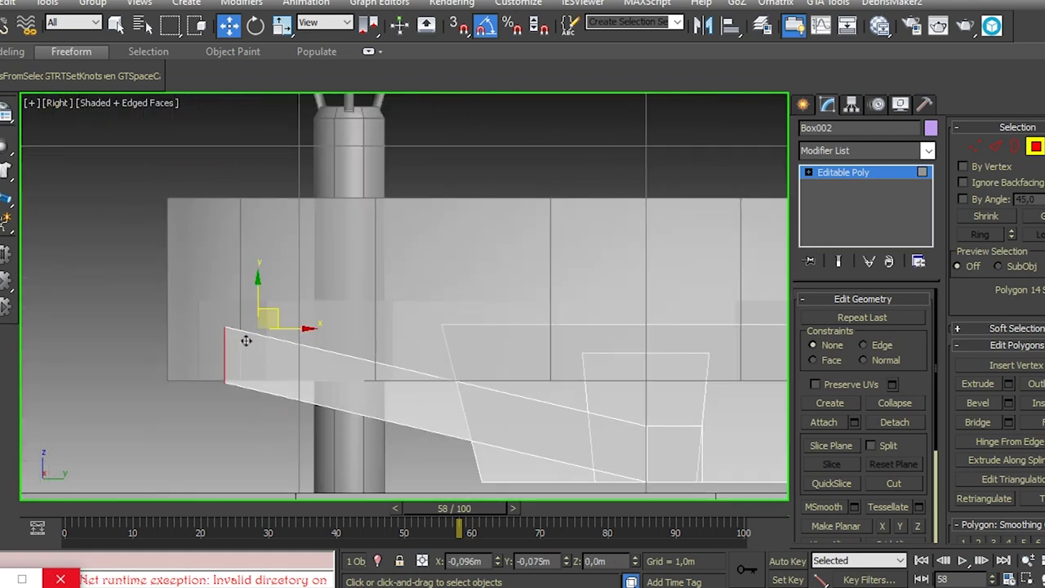
{"action": "right_click", "coordinate": [400, 323]}
Step: Shorten the arm by moving its end face back to Y -5.612 m, with an edge loop dividing the arm
{"action": "middle_click_drag", "start_coordinate": [400, 323], "coordinate": [344, 257], "text": "alt"}
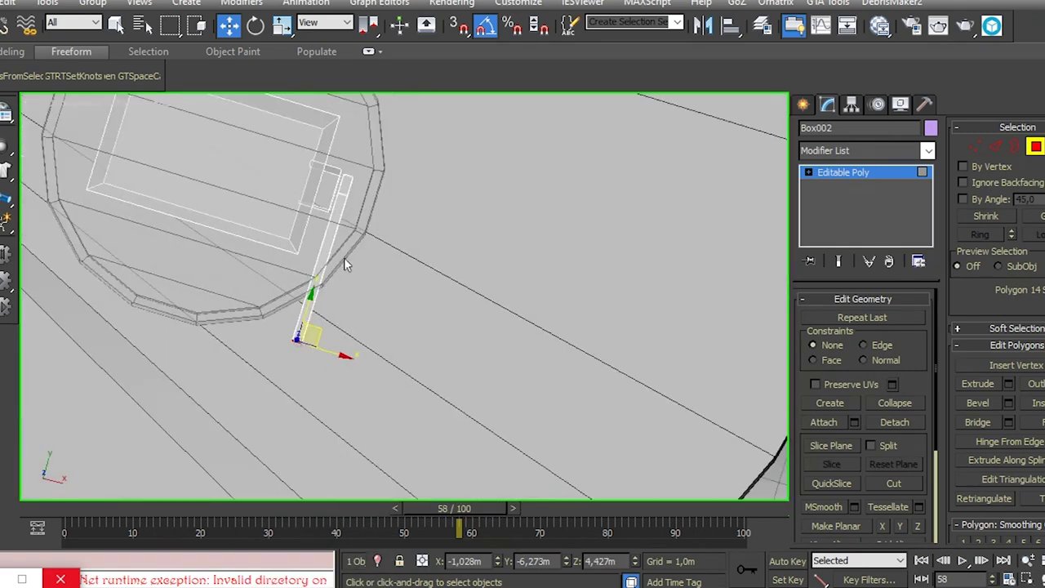
{"action": "scroll", "coordinate": [345, 254], "scroll_direction": "up", "scroll_amount": 2}
{"action": "left_click_drag", "start_coordinate": [322, 306], "coordinate": [324, 231]}
{"action": "middle_click_drag", "start_coordinate": [324, 231], "coordinate": [264, 191], "text": "alt"}
{"action": "right_click", "coordinate": [359, 278]}
{"action": "middle_click_drag", "start_coordinate": [360, 278], "coordinate": [393, 322], "text": "alt"}
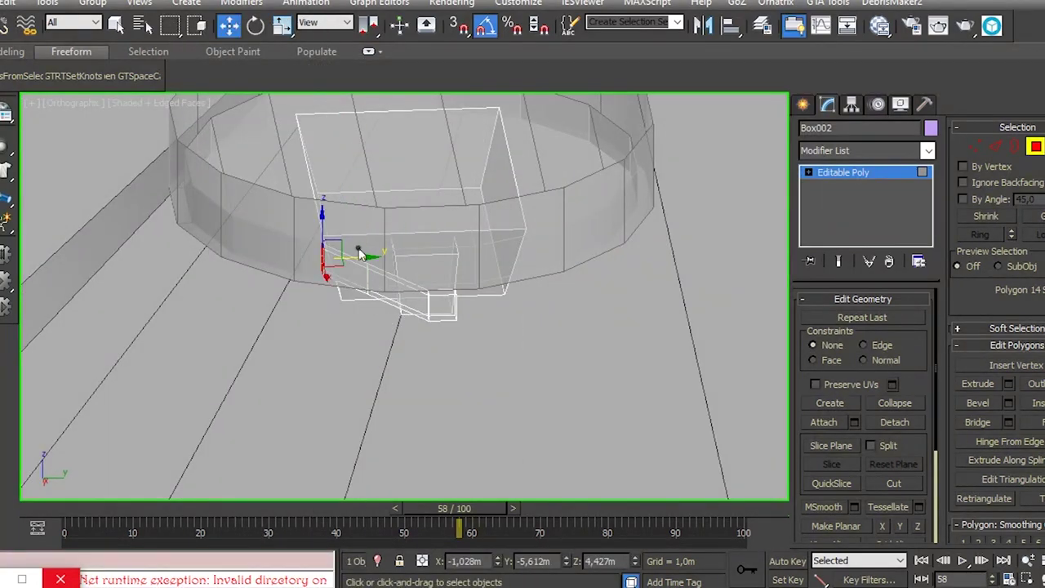
Step: Raise the arm's end face to Z 4.529 m and rotate it to lie nearly horizontal under the slab
{"action": "middle_click_drag", "start_coordinate": [316, 281], "coordinate": [339, 253], "text": "alt"}
{"action": "key", "text": "w"}
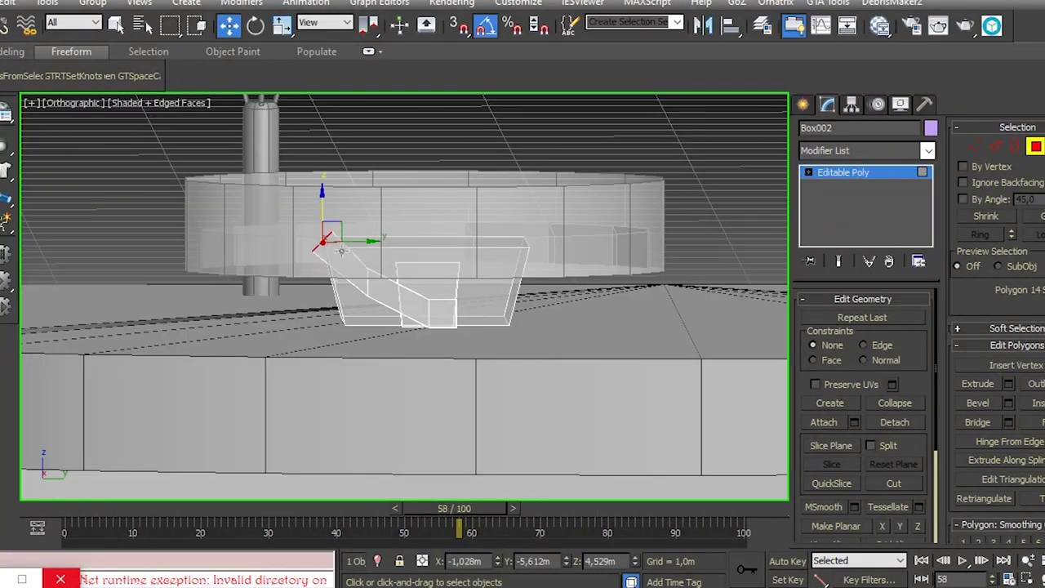
{"action": "right_click", "coordinate": [437, 278]}
{"action": "middle_click_drag", "start_coordinate": [436, 278], "coordinate": [315, 248], "text": "alt"}
{"action": "scroll", "coordinate": [392, 270], "scroll_direction": "up", "scroll_amount": 3}
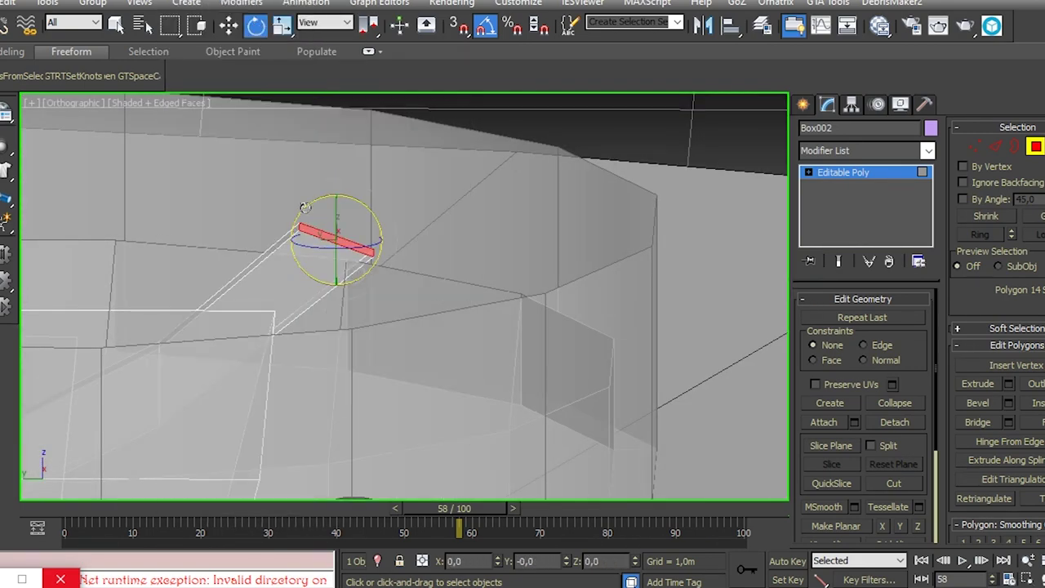
{"action": "mouse_move", "coordinate": [326, 294]}
{"action": "middle_mouse_down", "text": "alt"}
{"action": "mouse_move", "coordinate": [152, 308]}
{"action": "mouse_move", "coordinate": [326, 310]}
{"action": "middle_mouse_up", "text": "alt"}
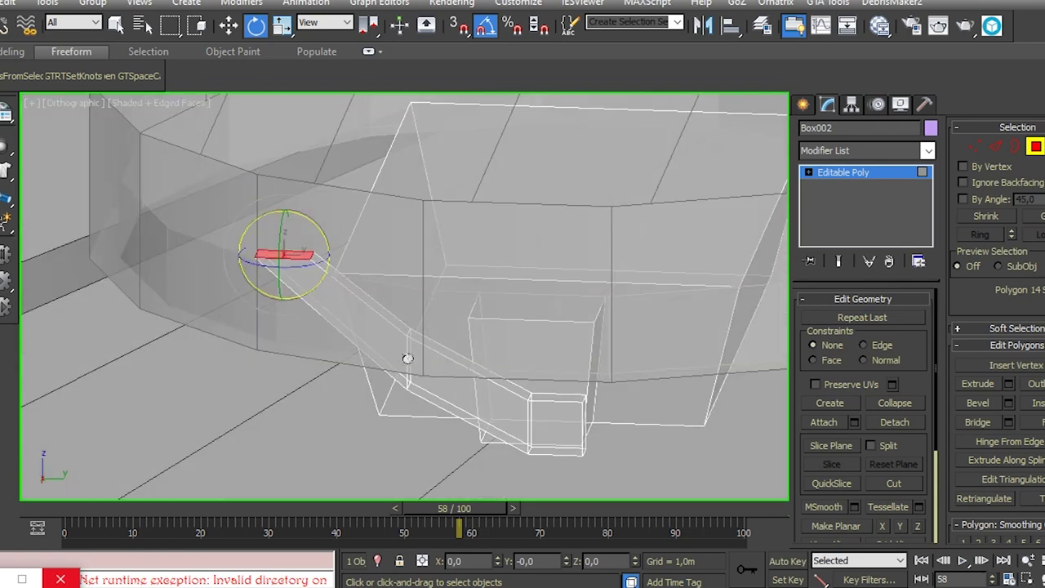
Step: Rotate the arm's middle edge loop by -20 degrees about X to follow the bend
{"action": "left_click", "coordinate": [457, 384]}
{"action": "key", "text": "4"}
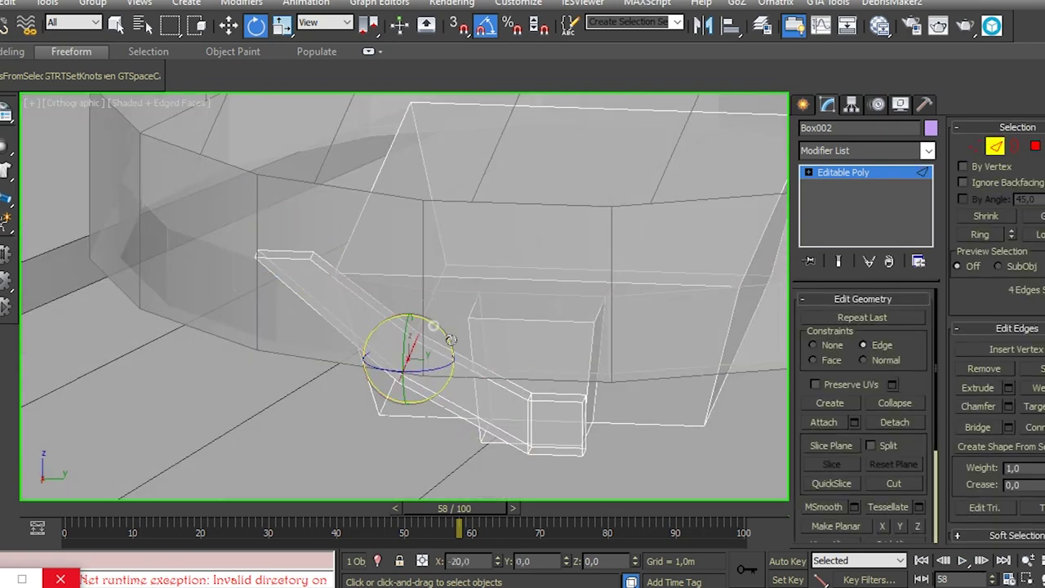
{"action": "middle_click_drag", "start_coordinate": [428, 342], "coordinate": [489, 361], "text": "alt"}
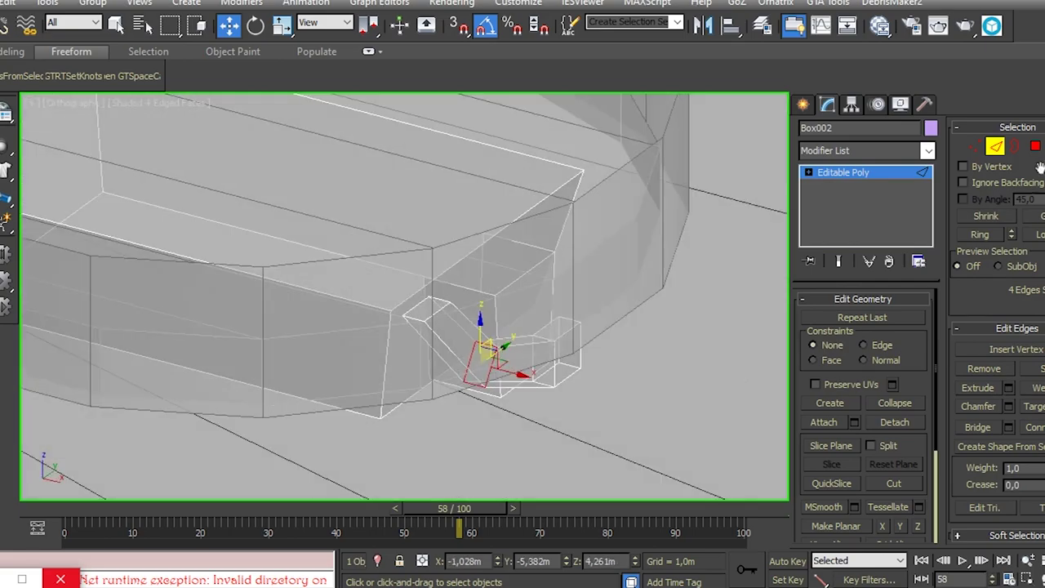
Step: Select the eight vertices of the arm's base block and position them at Y -5.018 m
{"action": "key", "text": "4"}
{"action": "middle_click_drag", "start_coordinate": [456, 319], "coordinate": [466, 397], "text": "alt"}
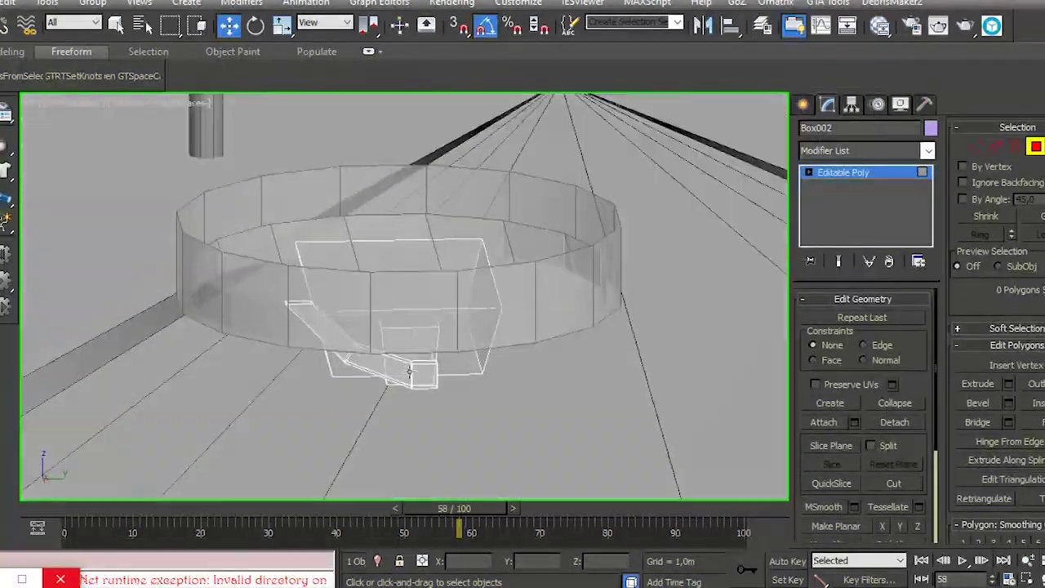
{"action": "scroll", "coordinate": [430, 400], "scroll_direction": "up", "scroll_amount": 5}
{"action": "key", "text": "1"}
{"action": "middle_click_drag", "start_coordinate": [408, 423], "coordinate": [388, 394], "text": "alt"}
{"action": "middle_click_drag", "start_coordinate": [482, 365], "coordinate": [723, 341], "text": "alt"}
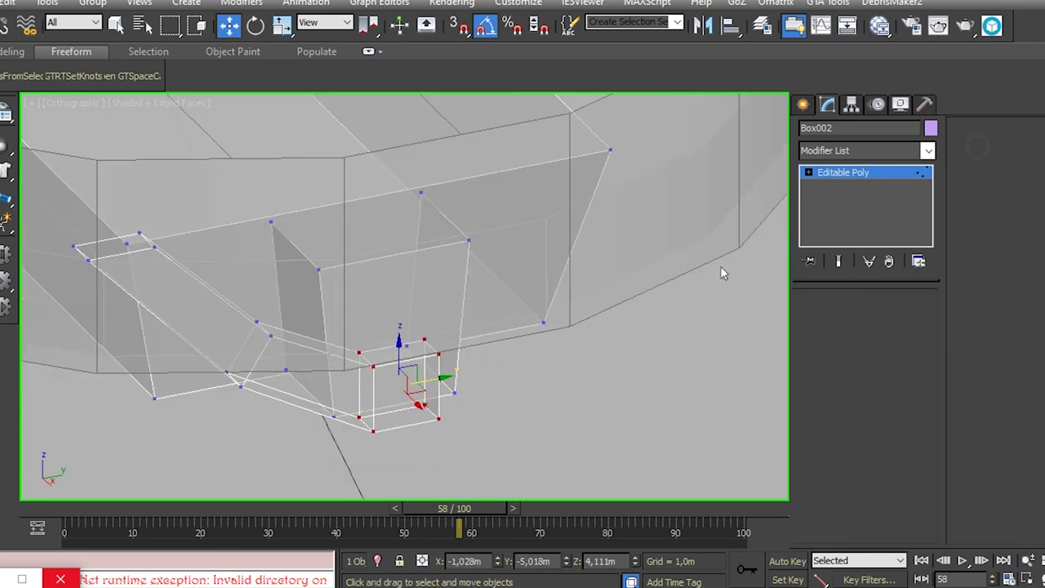
Step: Apply a Symmetry modifier to the base and arm with mirror axis Y and Flip enabled
{"action": "left_click", "coordinate": [843, 172]}
{"action": "left_click", "coordinate": [928, 151]}
{"action": "scroll", "coordinate": [931, 368], "scroll_direction": "down", "scroll_amount": 10}
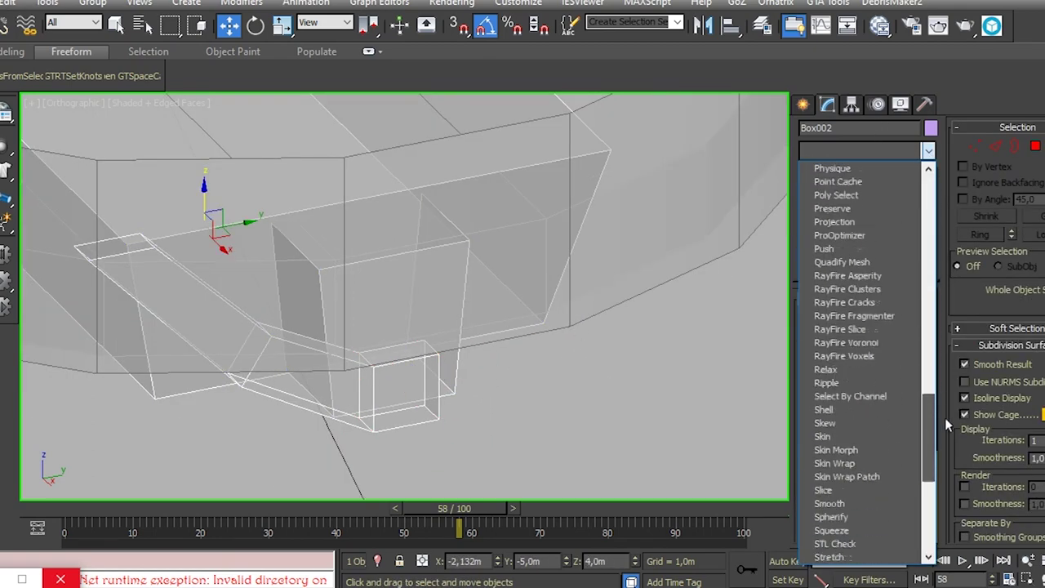
{"action": "left_click", "coordinate": [876, 485]}
{"action": "left_click", "coordinate": [854, 330]}
{"action": "left_click", "coordinate": [831, 347]}
{"action": "middle_click_drag", "start_coordinate": [523, 278], "coordinate": [621, 245], "text": "alt"}
Step: Add a second Symmetry modifier mirrored on X without Flip, and convert the result to an editable poly
{"action": "right_click", "coordinate": [865, 173]}
{"action": "left_click", "coordinate": [881, 266]}
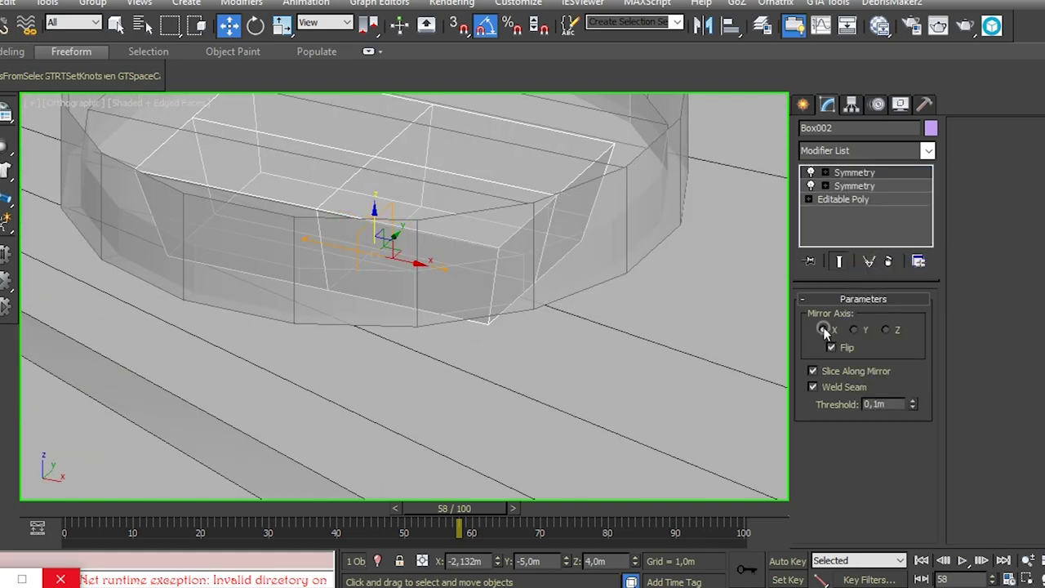
{"action": "middle_click_drag", "start_coordinate": [354, 239], "coordinate": [478, 210], "text": "alt"}
{"action": "right_click", "coordinate": [479, 210]}
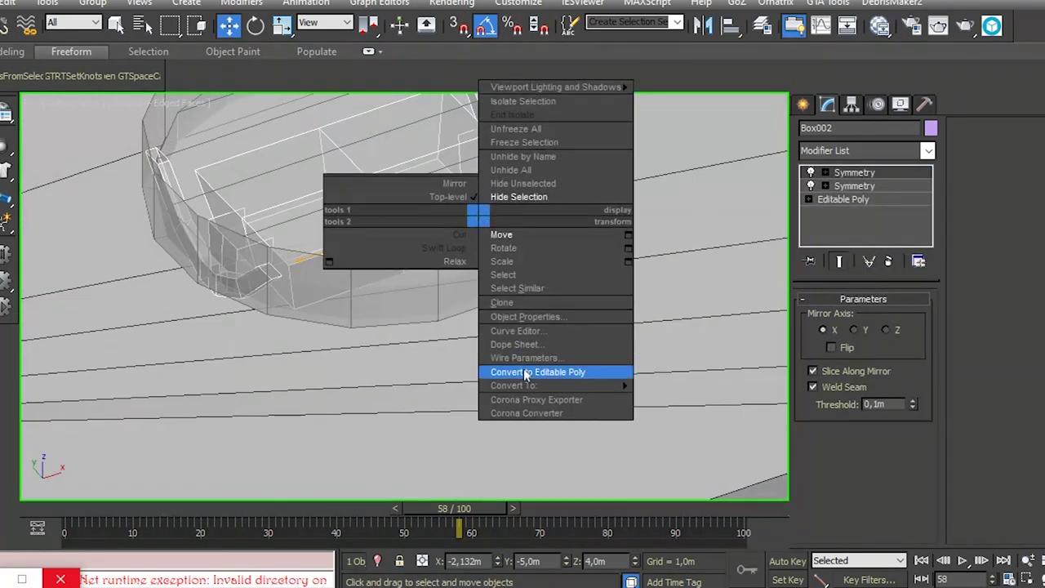
{"action": "left_click", "coordinate": [537, 303]}
{"action": "middle_click_drag", "start_coordinate": [556, 241], "coordinate": [397, 221], "text": "alt"}
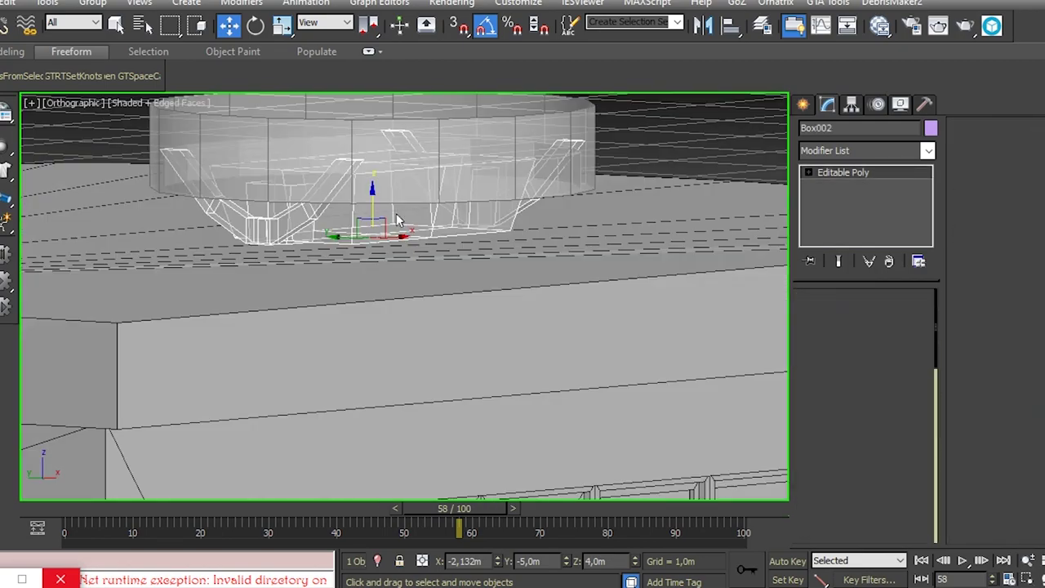
Step: Add a horizontal edge loop around the tapered base and lower it slightly below the upper rim
{"action": "key", "text": "4"}
{"action": "left_click", "coordinate": [495, 214]}
{"action": "middle_click_drag", "start_coordinate": [496, 213], "coordinate": [622, 219], "text": "alt"}
{"action": "left_click", "coordinate": [384, 270], "text": "ctrl"}
{"action": "right_click", "coordinate": [357, 448]}
{"action": "left_click", "coordinate": [358, 445]}
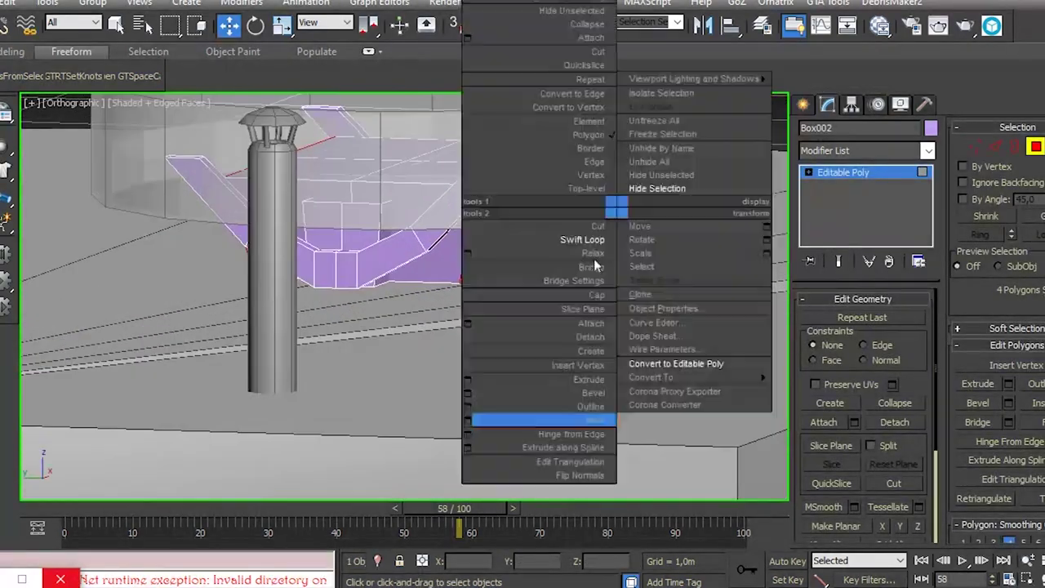
{"action": "middle_click_drag", "start_coordinate": [551, 186], "coordinate": [588, 196], "text": "alt"}
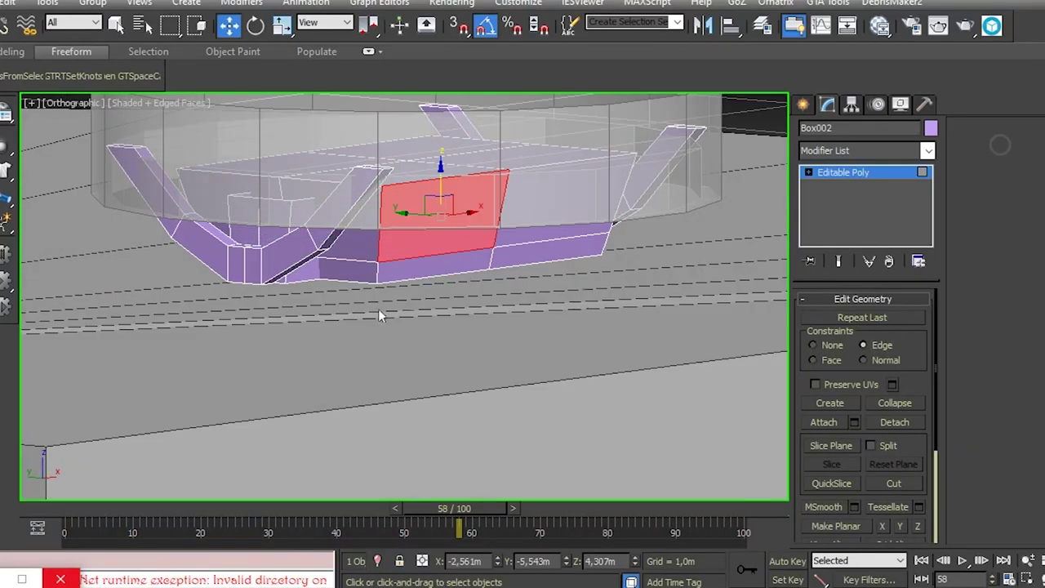
{"action": "key", "text": "2"}
{"action": "left_click_drag", "start_coordinate": [408, 131], "coordinate": [410, 198]}
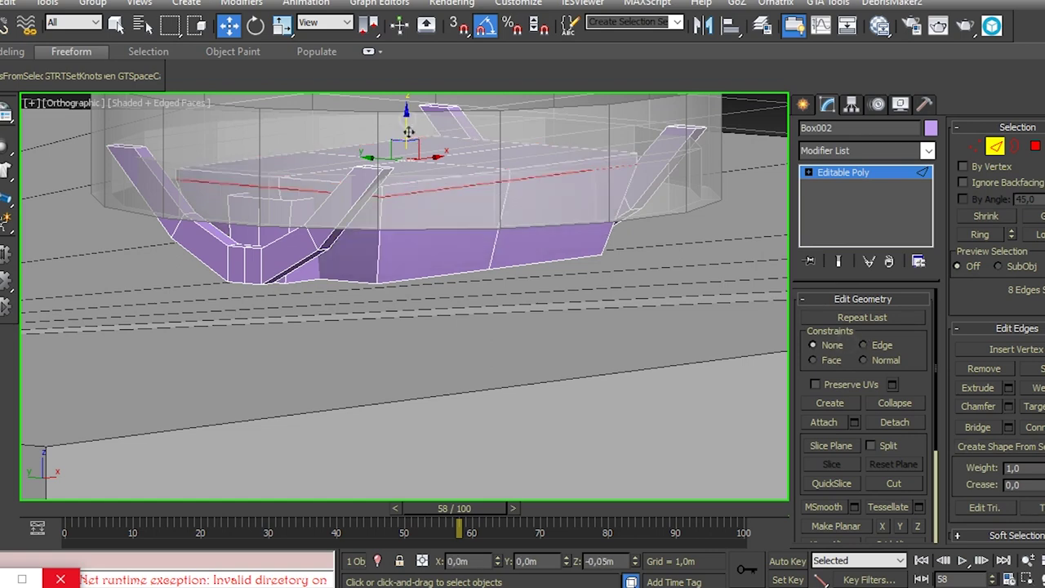
{"action": "left_click_drag", "start_coordinate": [406, 137], "coordinate": [406, 188]}
Step: Inset the four lower polygons on the base's long sides individually by a small amount
{"action": "middle_click_drag", "start_coordinate": [415, 145], "coordinate": [604, 228], "text": "alt"}
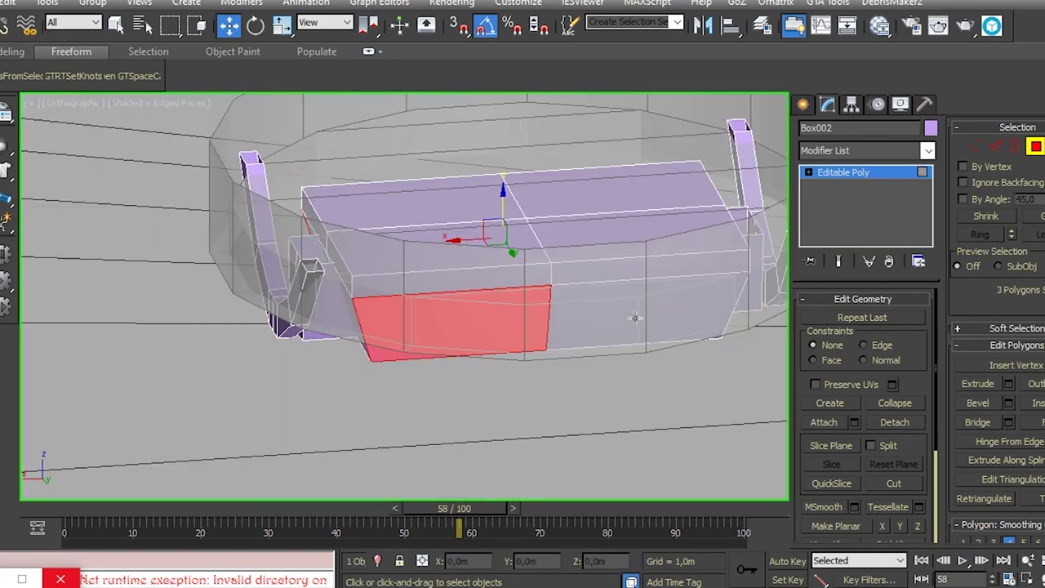
{"action": "right_click", "coordinate": [634, 319]}
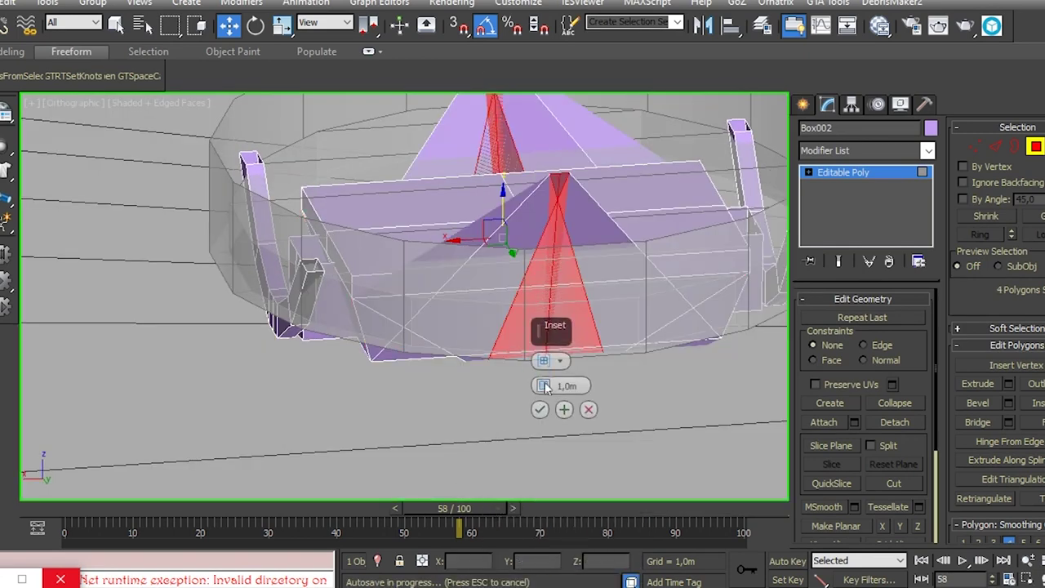
{"action": "left_click_drag", "start_coordinate": [545, 386], "coordinate": [547, 413]}
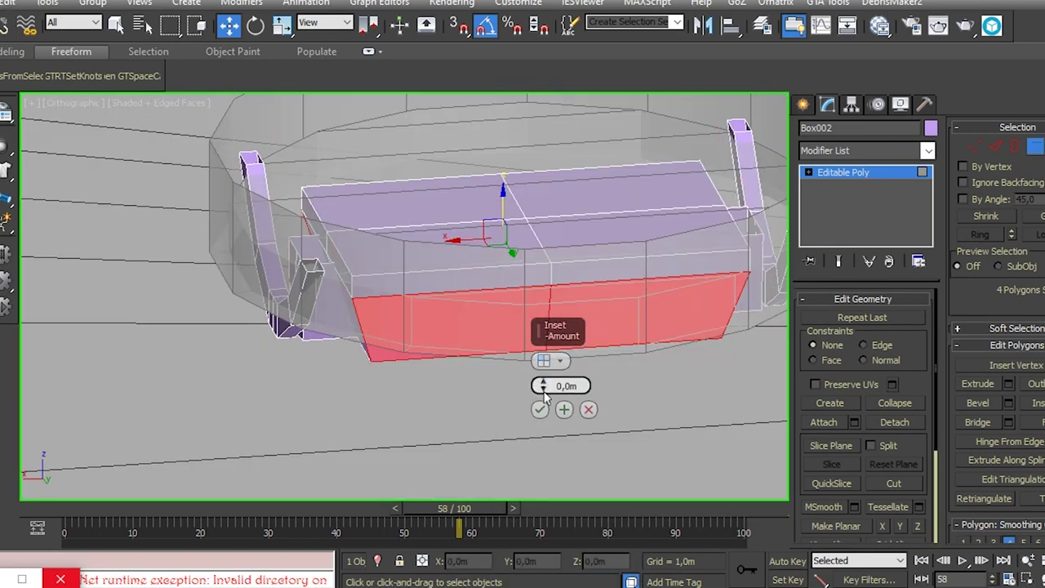
{"action": "left_click", "coordinate": [540, 410]}
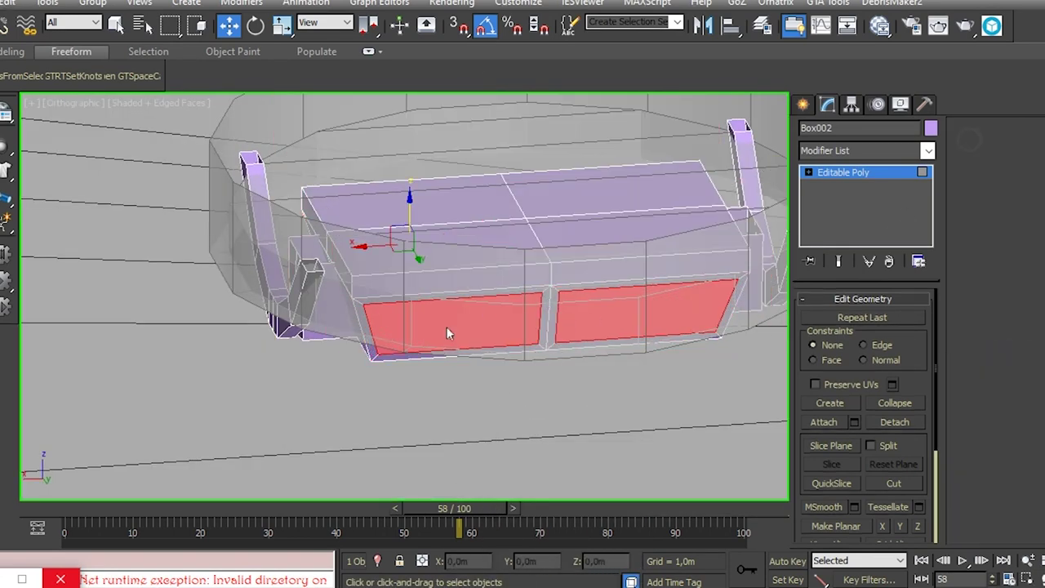
Step: Adjust the corner vertices of the inset side panels in the front view using vertex snapping
{"action": "key", "text": "1"}
{"action": "middle_click_drag", "start_coordinate": [442, 343], "coordinate": [759, 396], "text": "alt"}
{"action": "key", "text": "f"}
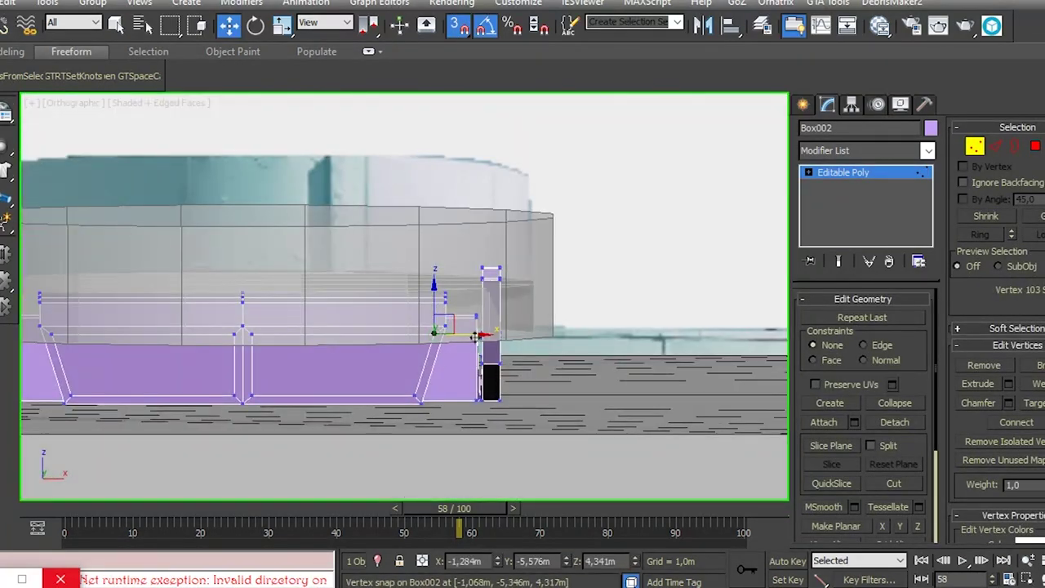
{"action": "middle_click_drag", "start_coordinate": [82, 351], "coordinate": [242, 350]}
{"action": "middle_click_drag", "start_coordinate": [361, 376], "coordinate": [447, 532], "text": "alt"}
Step: Extrude the four inset side panels inward to recess them into the base
{"action": "key", "text": "4"}
{"action": "key", "text": "shift+ctrl+b"}
{"action": "left_click_drag", "start_coordinate": [542, 410], "coordinate": [547, 463]}
{"action": "right_click", "coordinate": [398, 312]}
{"action": "left_click", "coordinate": [303, 497]}
{"action": "middle_click_drag", "start_coordinate": [545, 362], "coordinate": [543, 388], "text": "alt"}
{"action": "right_click", "coordinate": [543, 388]}
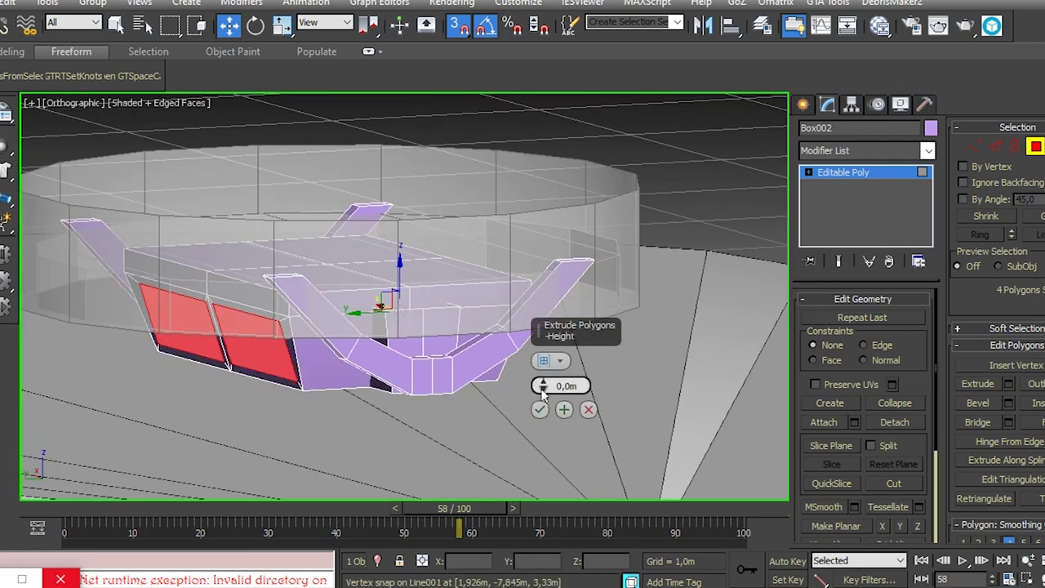
Step: Scale the recessed panel faces flat, one side's pair at a time, so they stand upright
{"action": "key", "text": "r"}
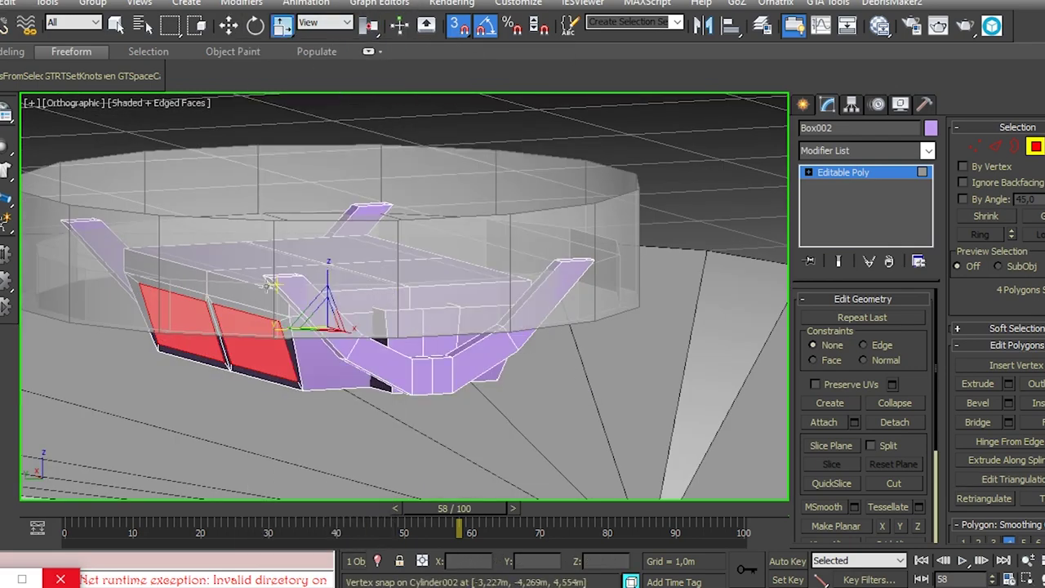
{"action": "middle_click_drag", "start_coordinate": [299, 333], "coordinate": [260, 325], "text": "alt"}
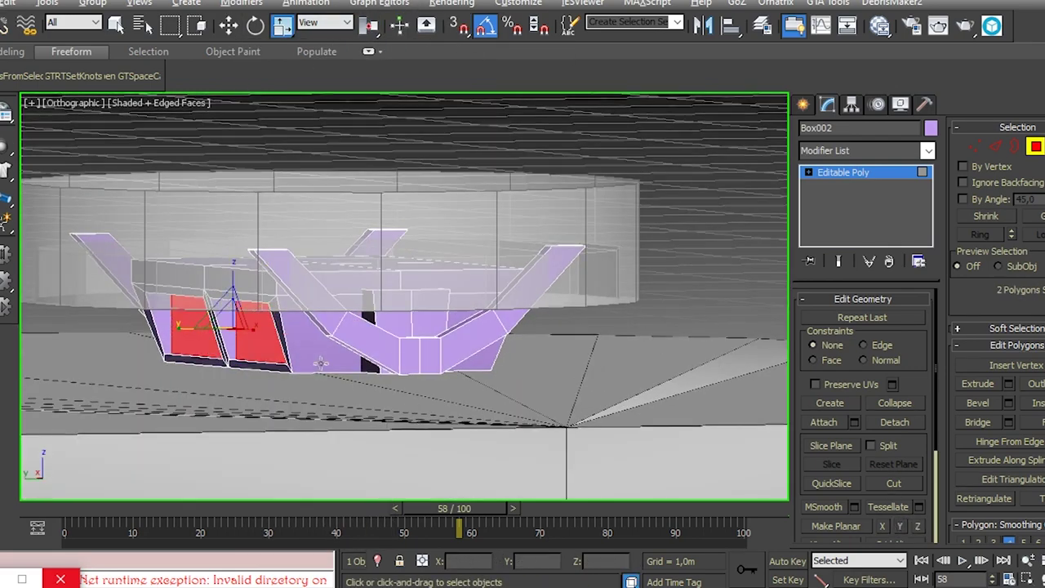
{"action": "middle_click_drag", "start_coordinate": [314, 349], "coordinate": [249, 352], "text": "alt"}
{"action": "key", "text": "shift+z"}
{"action": "key", "text": "shift+z"}
{"action": "key", "text": "shift+z"}
{"action": "key", "text": "shift+z"}
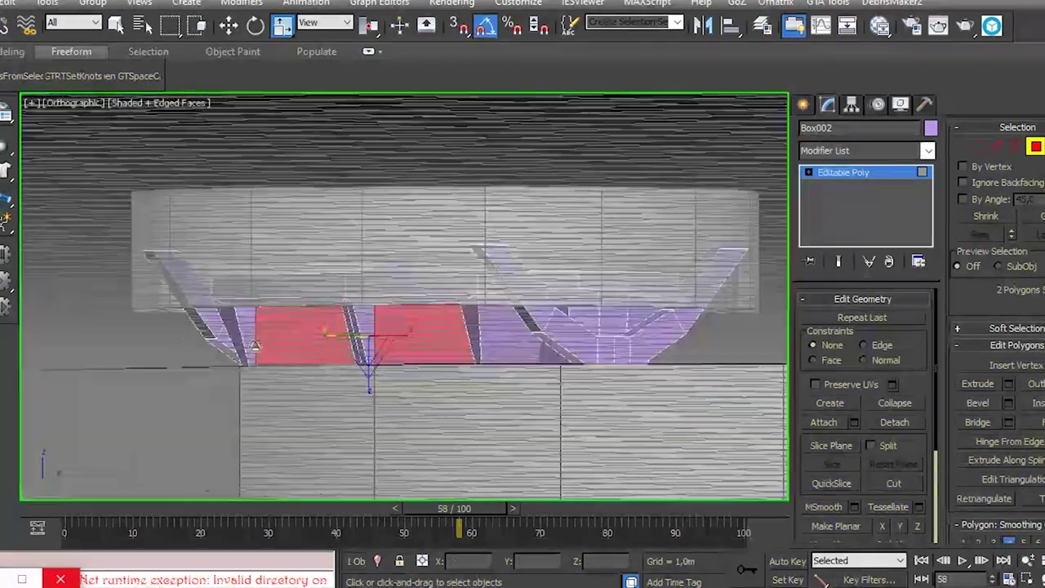
{"action": "key", "text": "shift+z"}
{"action": "key", "text": "shift+z"}
{"action": "key", "text": "shift+z"}
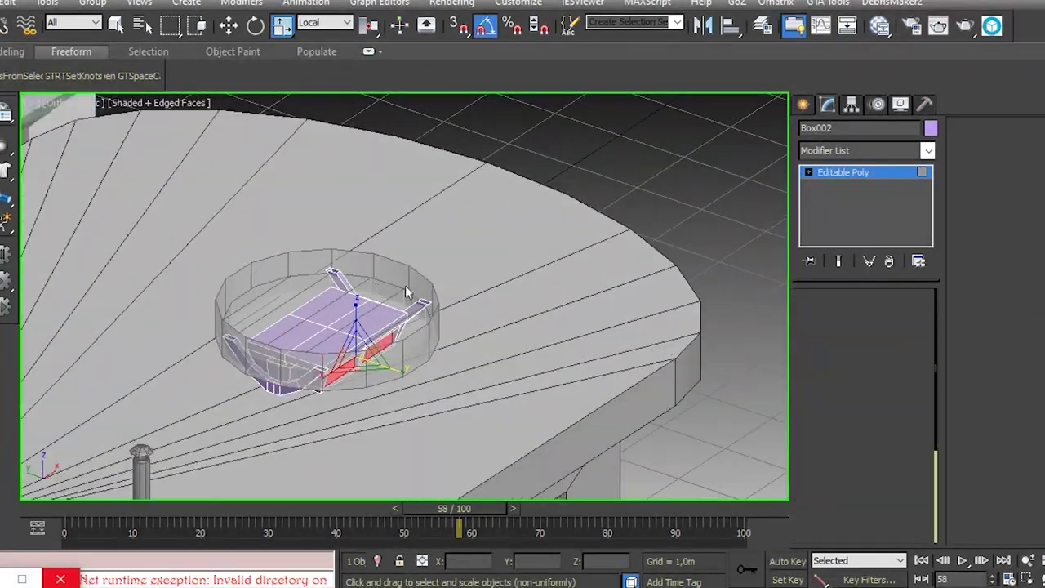
Step: Attach the tapered base with its support arms to the round slab
{"action": "key", "text": "shift+z"}
{"action": "key", "text": "shift+z"}
{"action": "key", "text": "shift+z"}
{"action": "key", "text": "shift+z"}
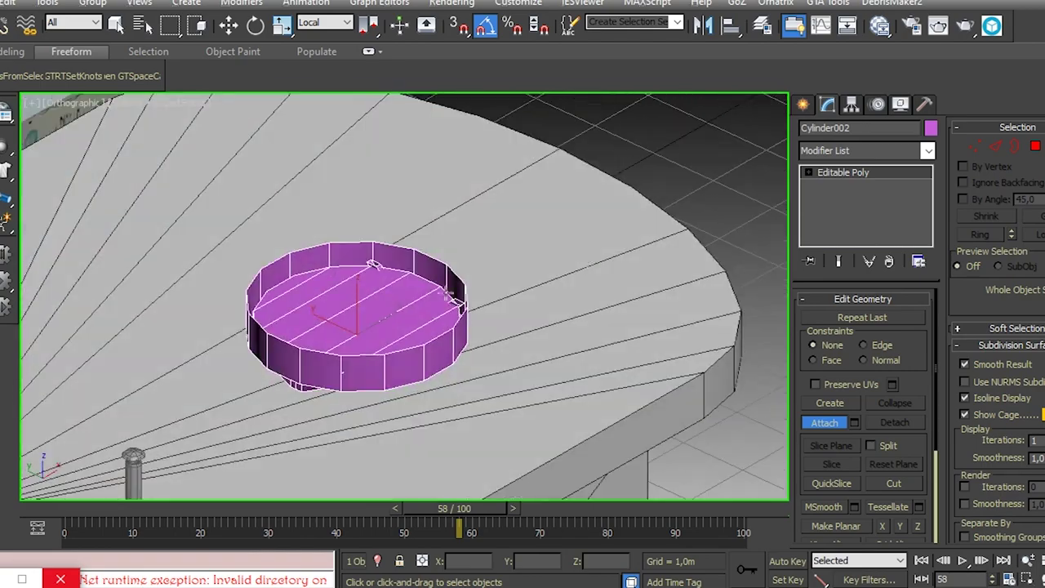
{"action": "key", "text": "shift+z"}
{"action": "key", "text": "shift+z"}
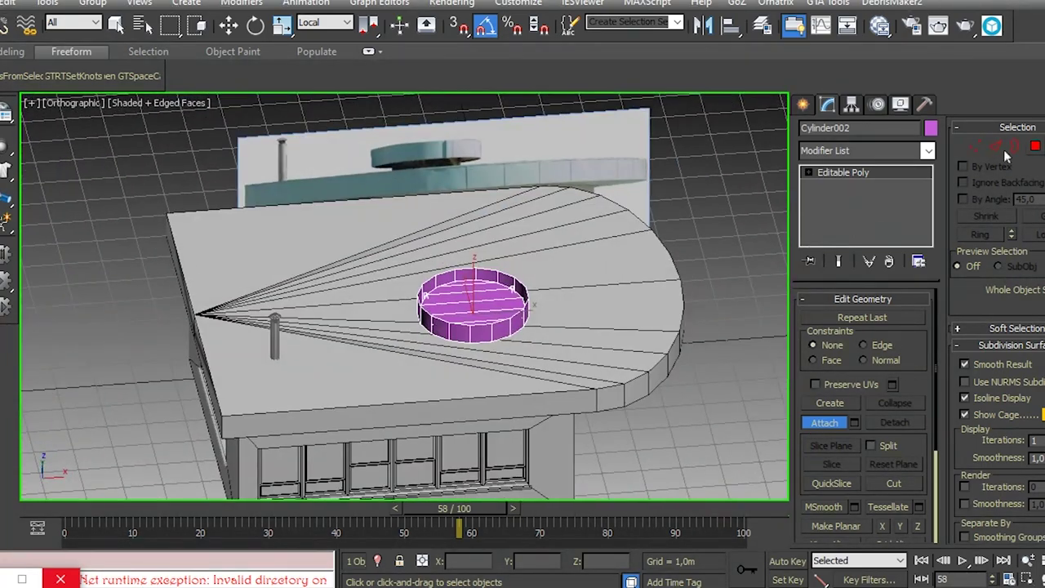
Step: Select opposite edges along the slab's upper rim and bridge them to close the top opening
{"action": "left_click", "coordinate": [994, 147]}
{"action": "key", "text": "z"}
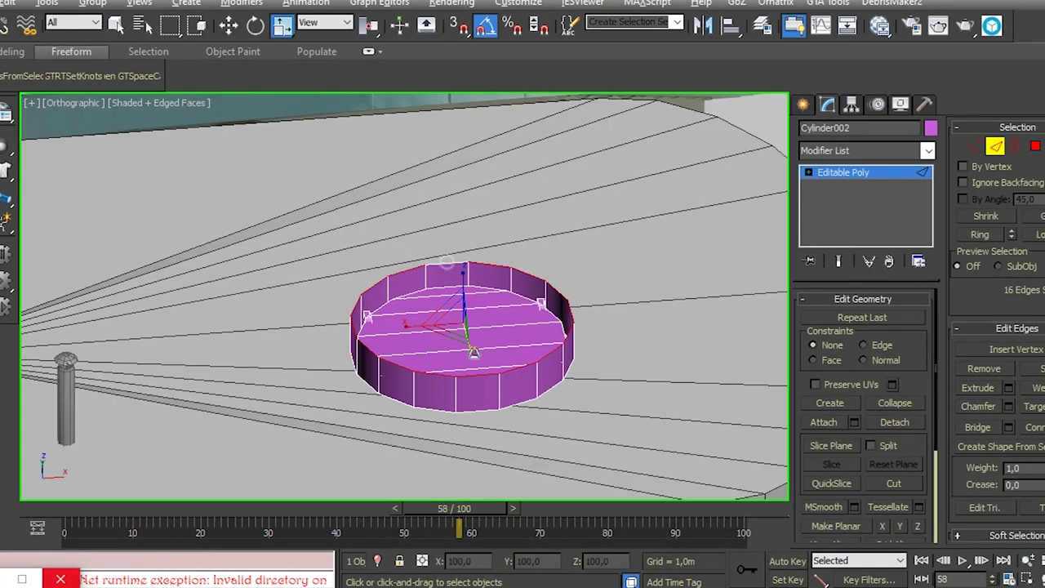
{"action": "key", "text": "shift+z"}
{"action": "key", "text": "shift+z"}
{"action": "key", "text": "shift+z"}
{"action": "key", "text": "shift+z"}
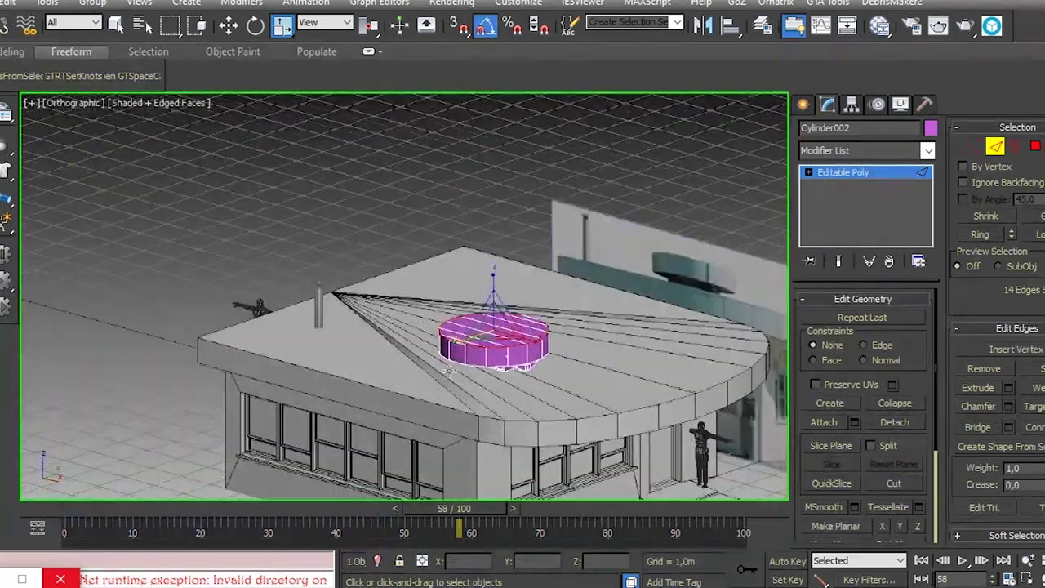
{"action": "key", "text": "z"}
Step: Change the combined rooftop structure's object color to gray
{"action": "left_click", "coordinate": [1035, 147]}
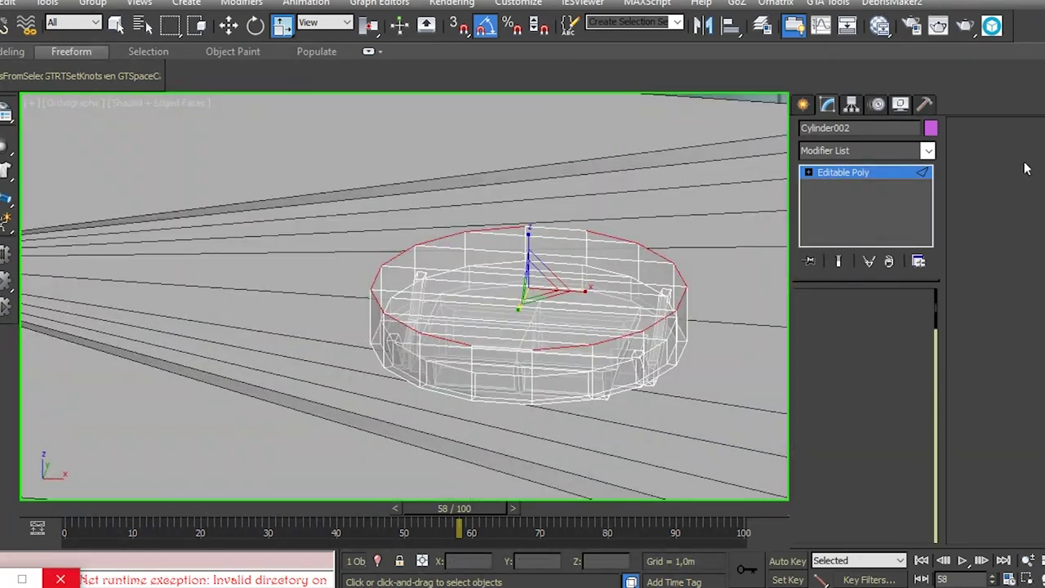
{"action": "key", "text": "shift+z"}
{"action": "key", "text": "shift+z"}
{"action": "key", "text": "shift+z"}
{"action": "left_click", "coordinate": [931, 127]}
{"action": "double_click", "coordinate": [592, 440]}
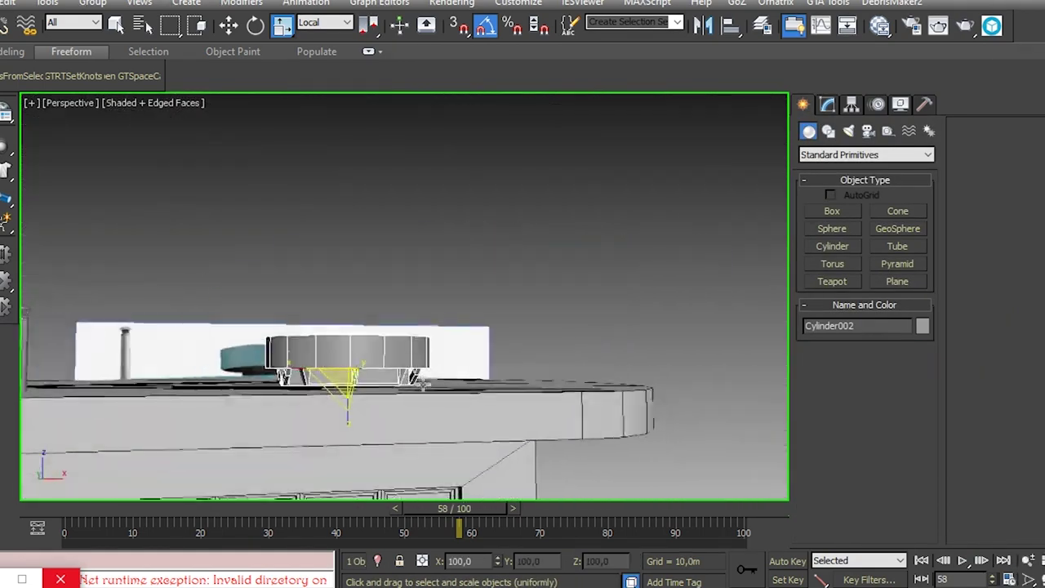
{"action": "key", "text": "shift+z"}
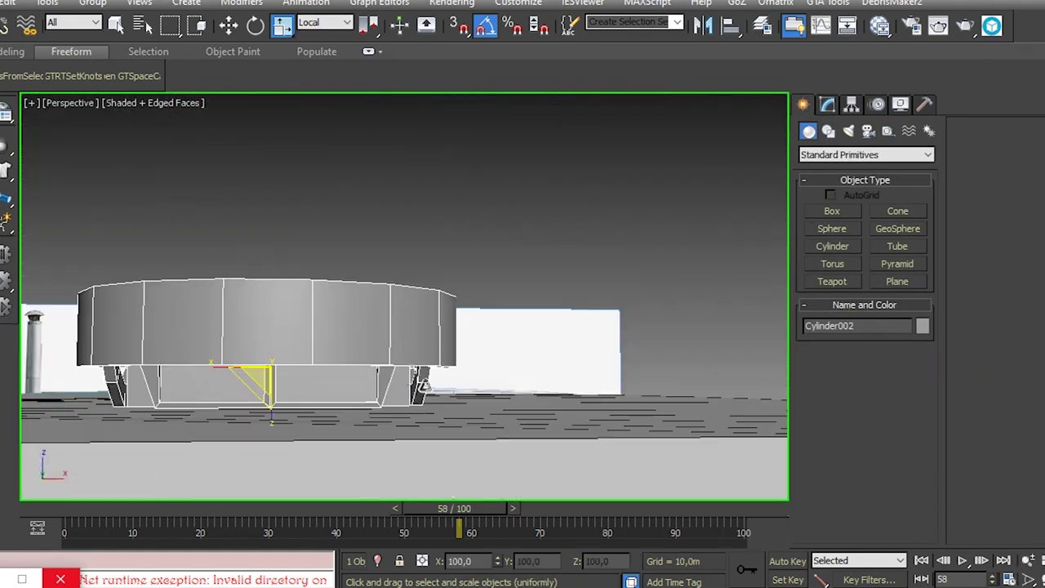
Step: Select the support-arm element at the base's end and move it along X to -1.199 m
{"action": "left_click", "coordinate": [828, 103]}
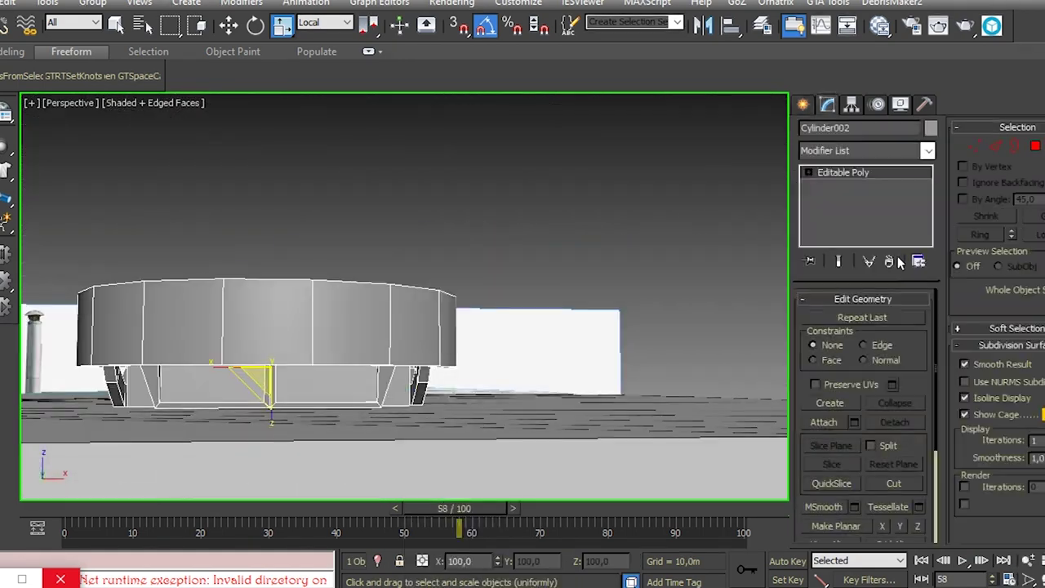
{"action": "key", "text": "4"}
{"action": "left_click", "coordinate": [400, 391]}
{"action": "key", "text": "w"}
{"action": "key", "text": "z"}
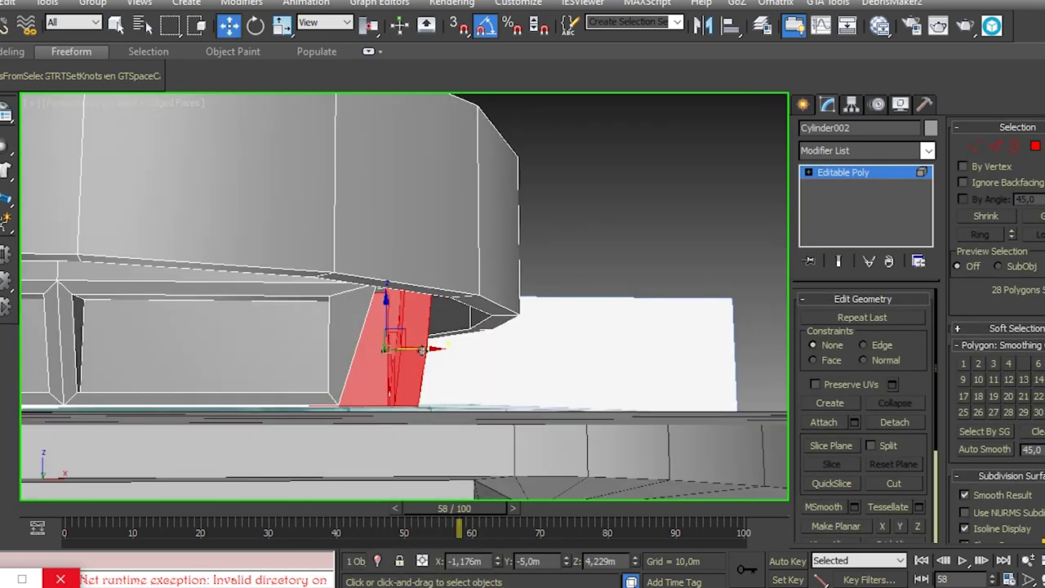
{"action": "scroll", "coordinate": [421, 350], "scroll_direction": "down", "scroll_amount": 10}
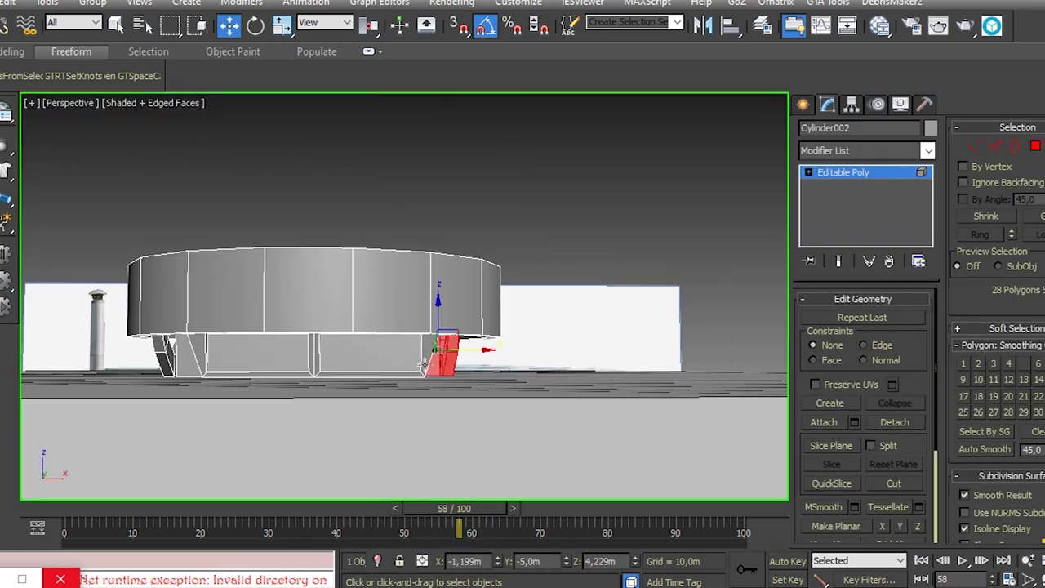